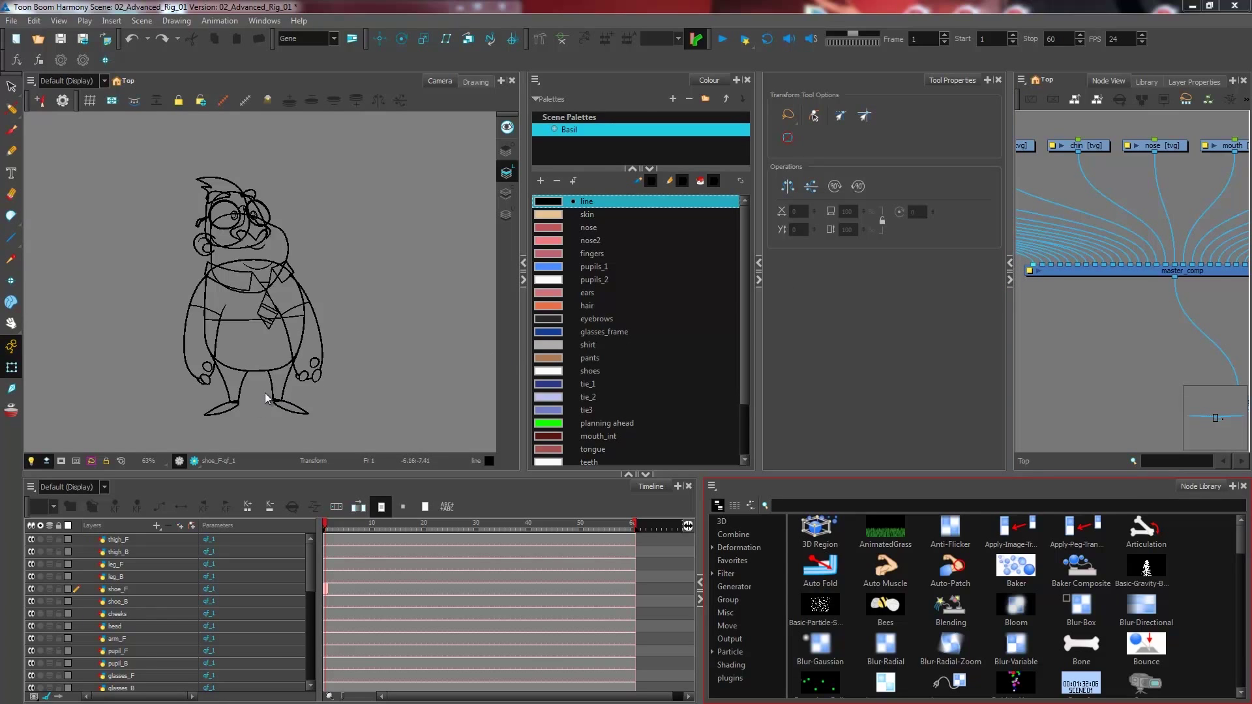
# - Examine the front shoe outline and the body outline around the legs, selecting each drawing in turn
pyautogui.scroll(1, 265, 393)
pyautogui.scroll(2, 254, 425)
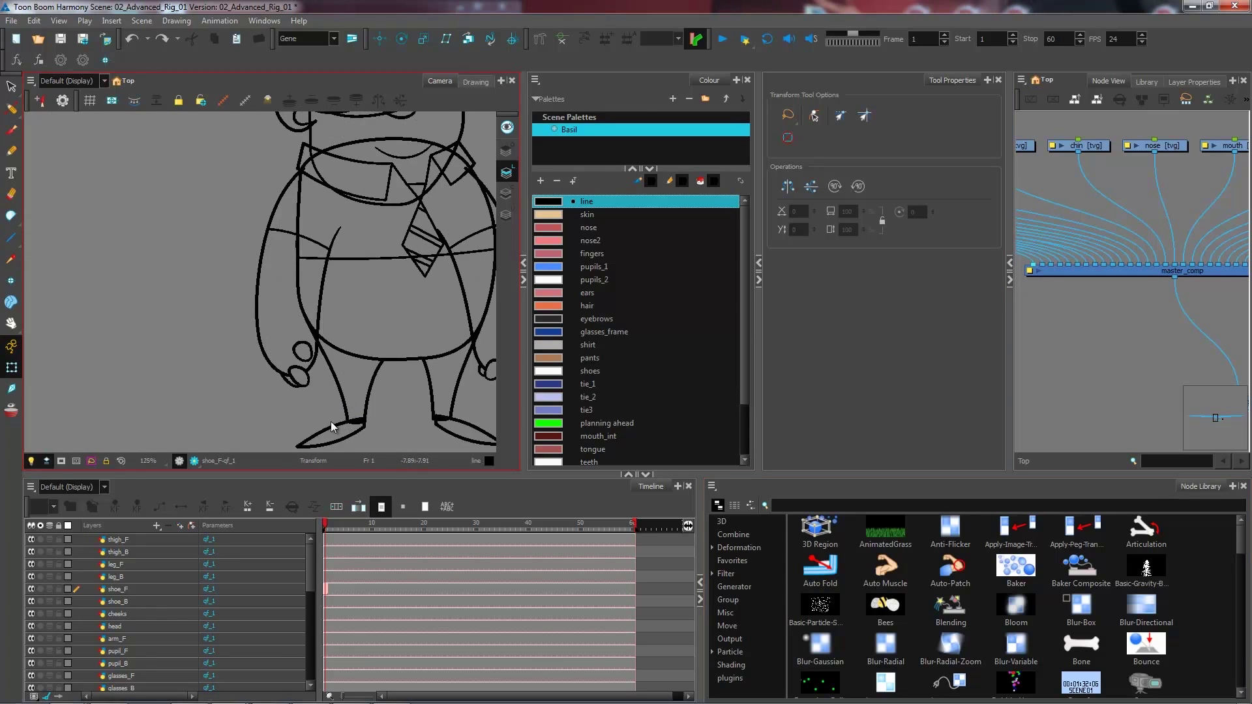
pyautogui.click(330, 429)
pyautogui.moveTo(412, 414); pyautogui.dragTo(355, 375)
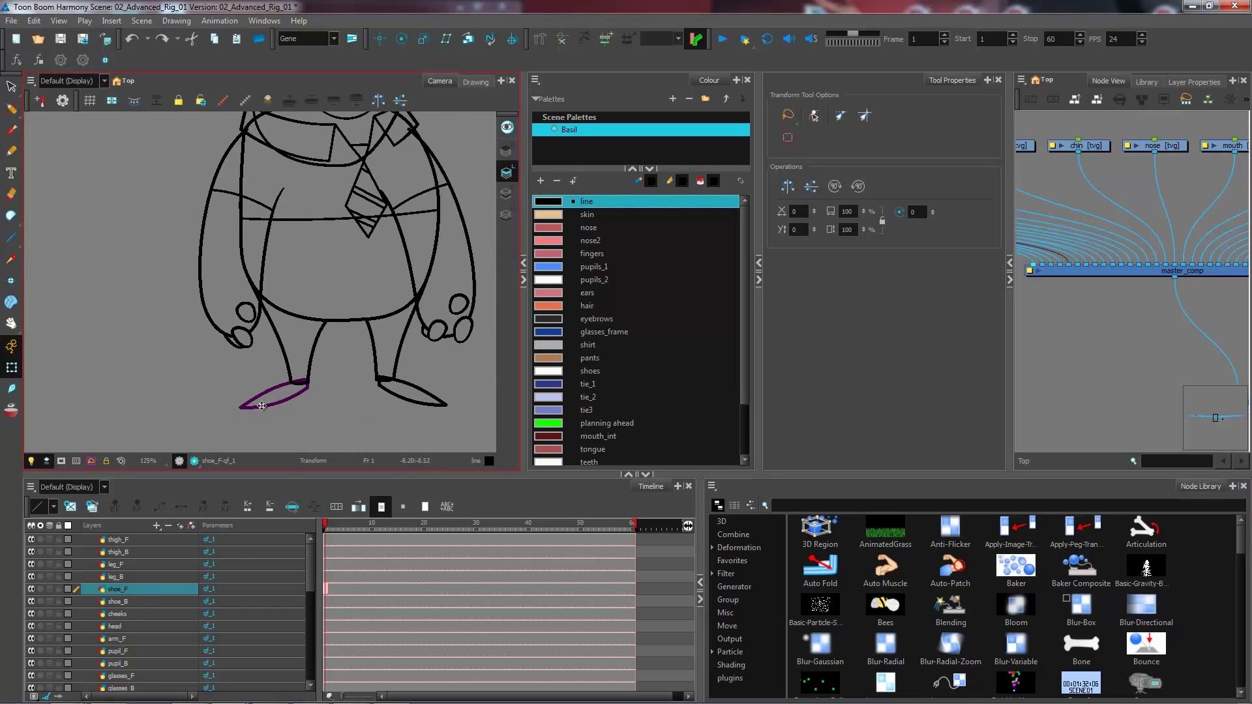
pyautogui.moveTo(349, 265); pyautogui.dragTo(302, 328)
pyautogui.click(297, 374)
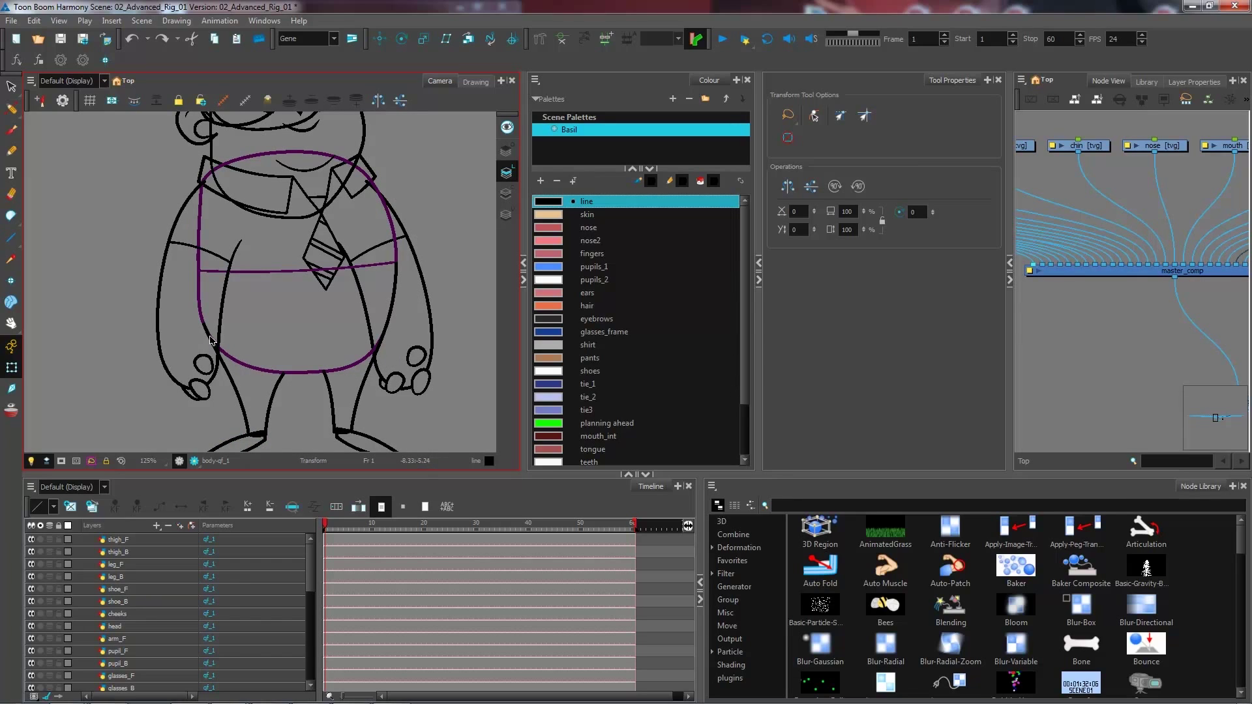
pyautogui.click(293, 380)
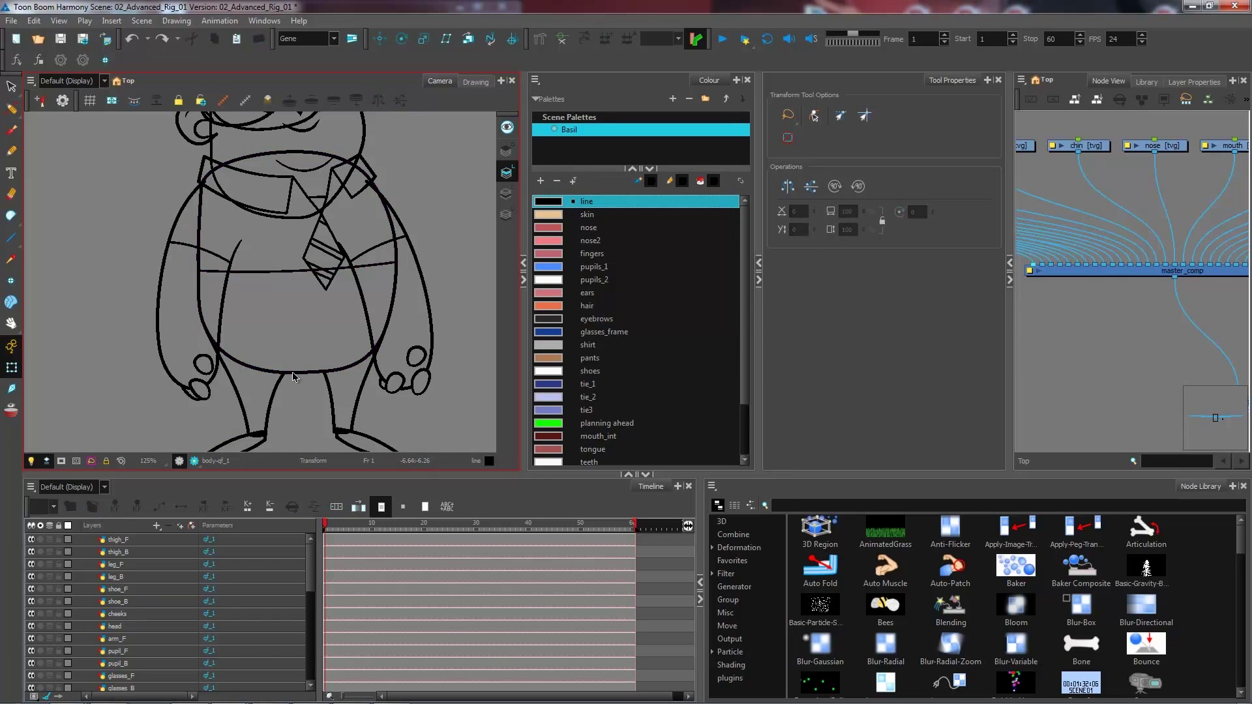
pyautogui.click(292, 372)
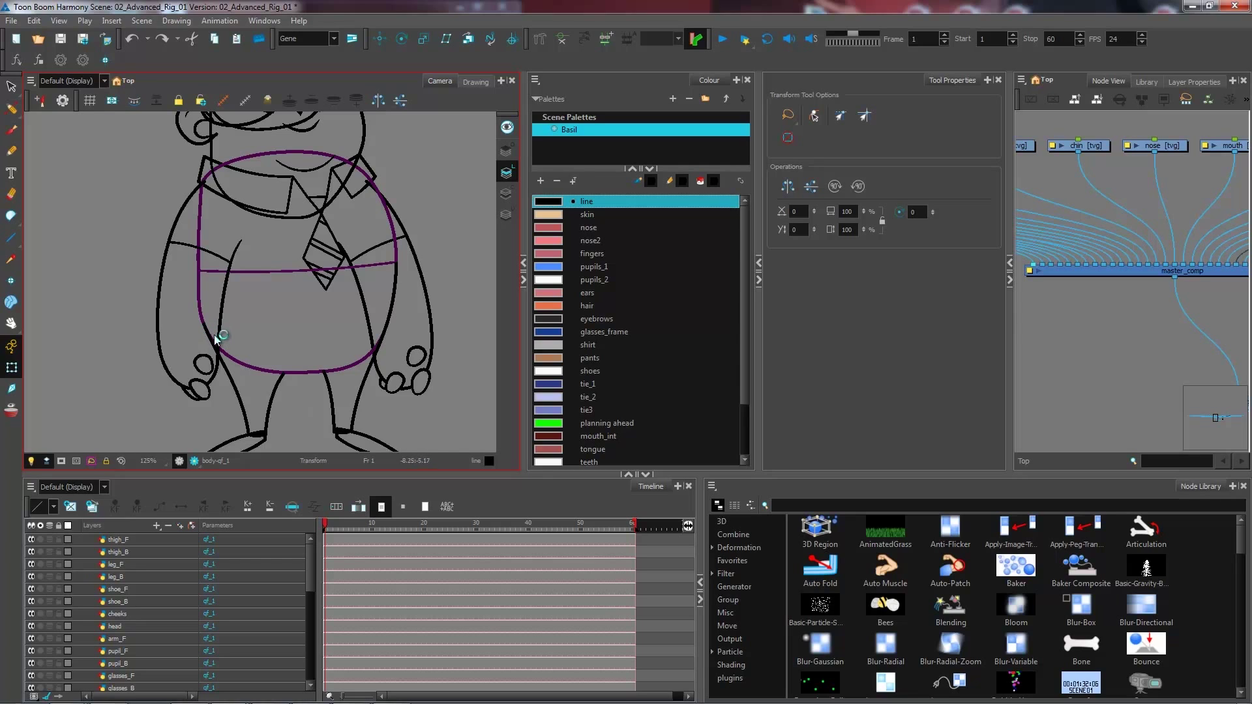
# - Fill the inside of the front shoe drawing (shoe_F) with the shoes colour using the Paint tool
pyautogui.moveTo(305, 409); pyautogui.dragTo(332, 338)
pyautogui.press('2')
pyautogui.press('2')
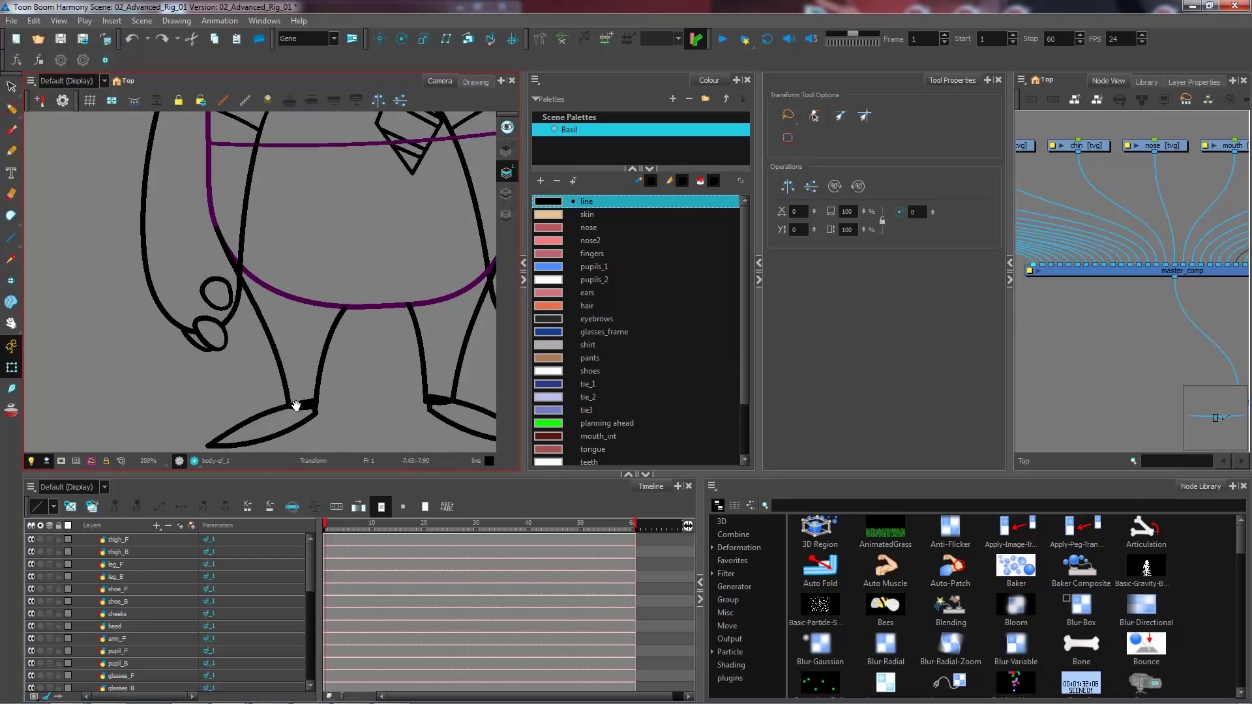
pyautogui.moveTo(296, 408); pyautogui.dragTo(298, 376)
pyautogui.click(315, 386)
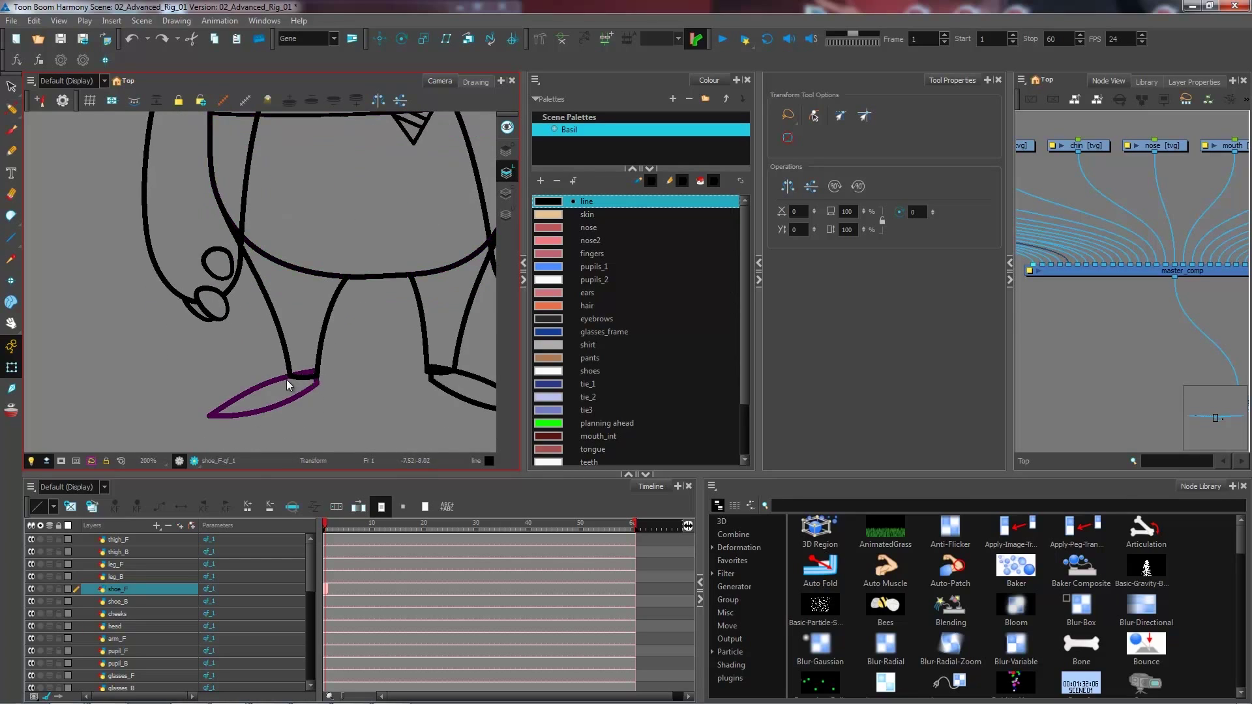
pyautogui.click(11, 216)
pyautogui.click(11, 216)
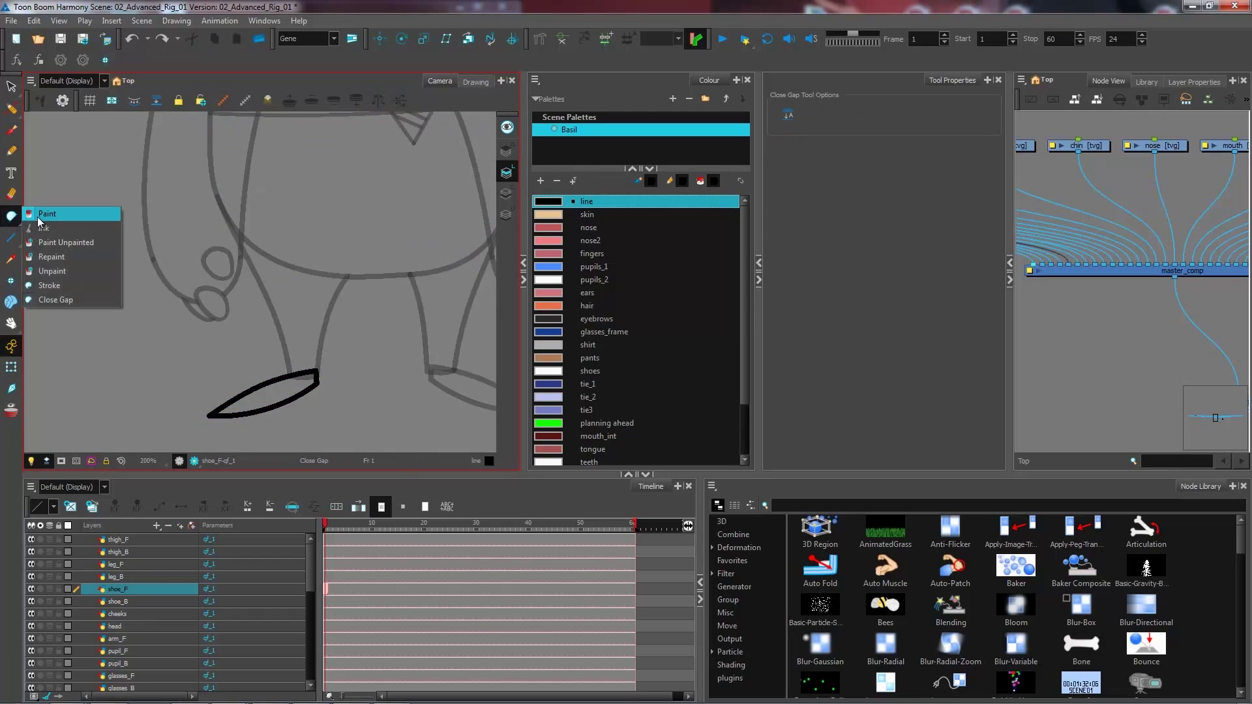
pyautogui.click(47, 214)
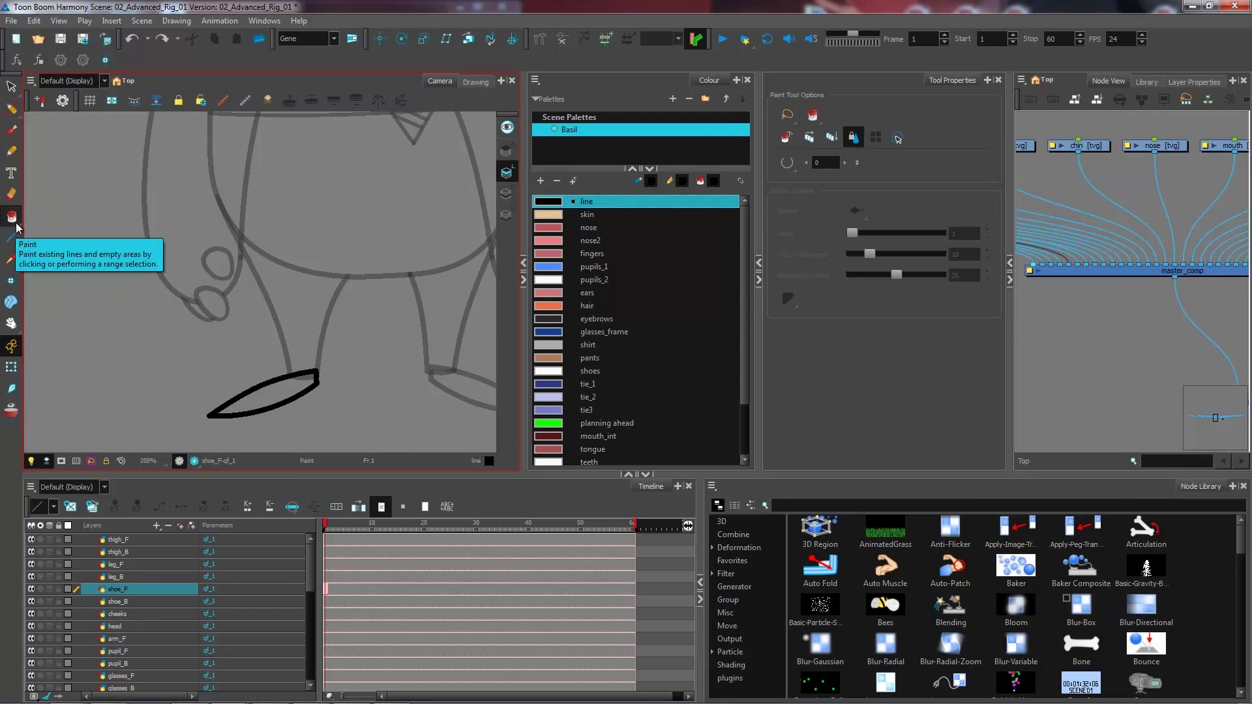
pyautogui.moveTo(746, 306); pyautogui.dragTo(745, 371)
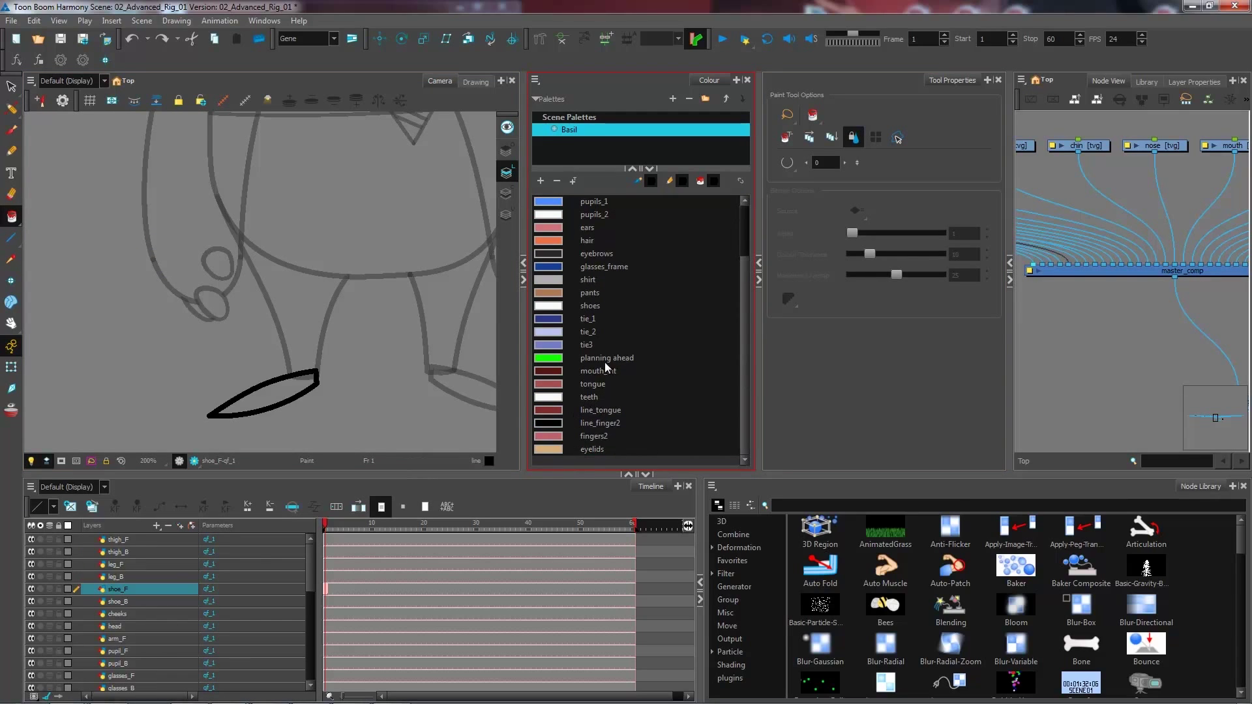
pyautogui.click(616, 306)
pyautogui.click(271, 399)
# - Paint the inside of the back shoe drawing (shoe_B) with the shoes colour and deselect it
pyautogui.moveTo(428, 363); pyautogui.dragTo(313, 358)
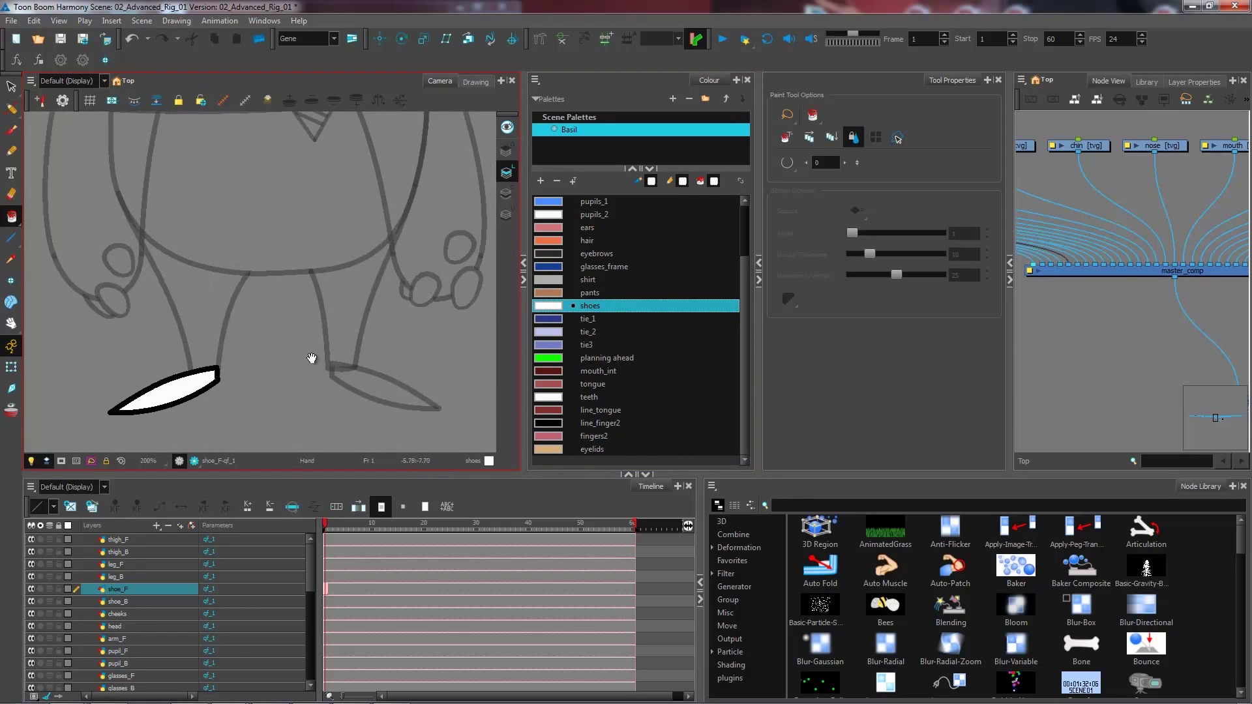
pyautogui.hotkey('shift', 't')
pyautogui.click(345, 384)
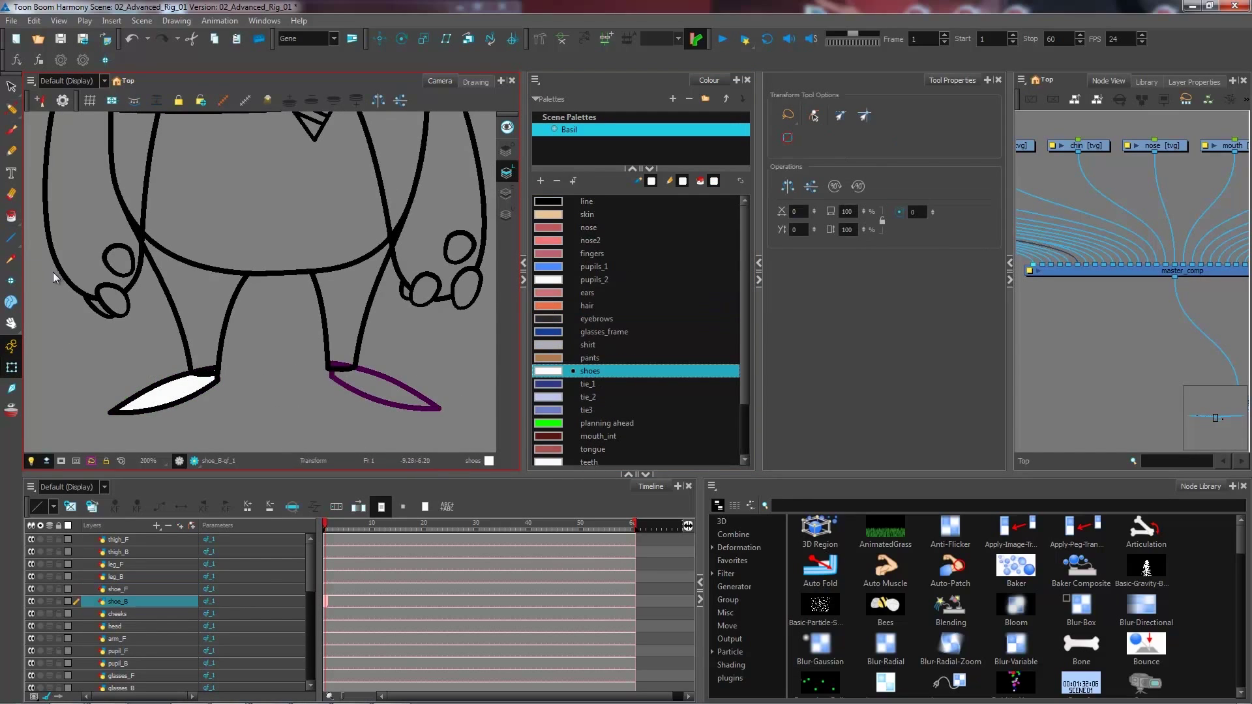
pyautogui.click(11, 216)
pyautogui.click(365, 381)
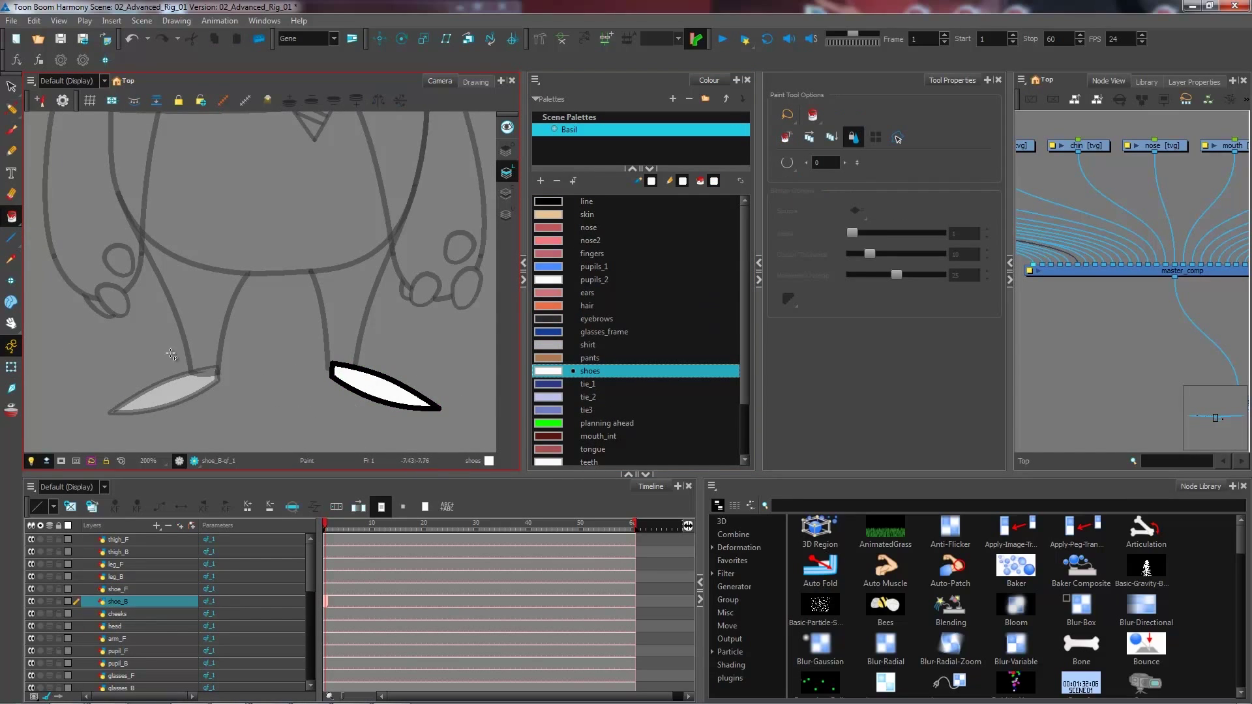
pyautogui.click(11, 367)
pyautogui.click(319, 401)
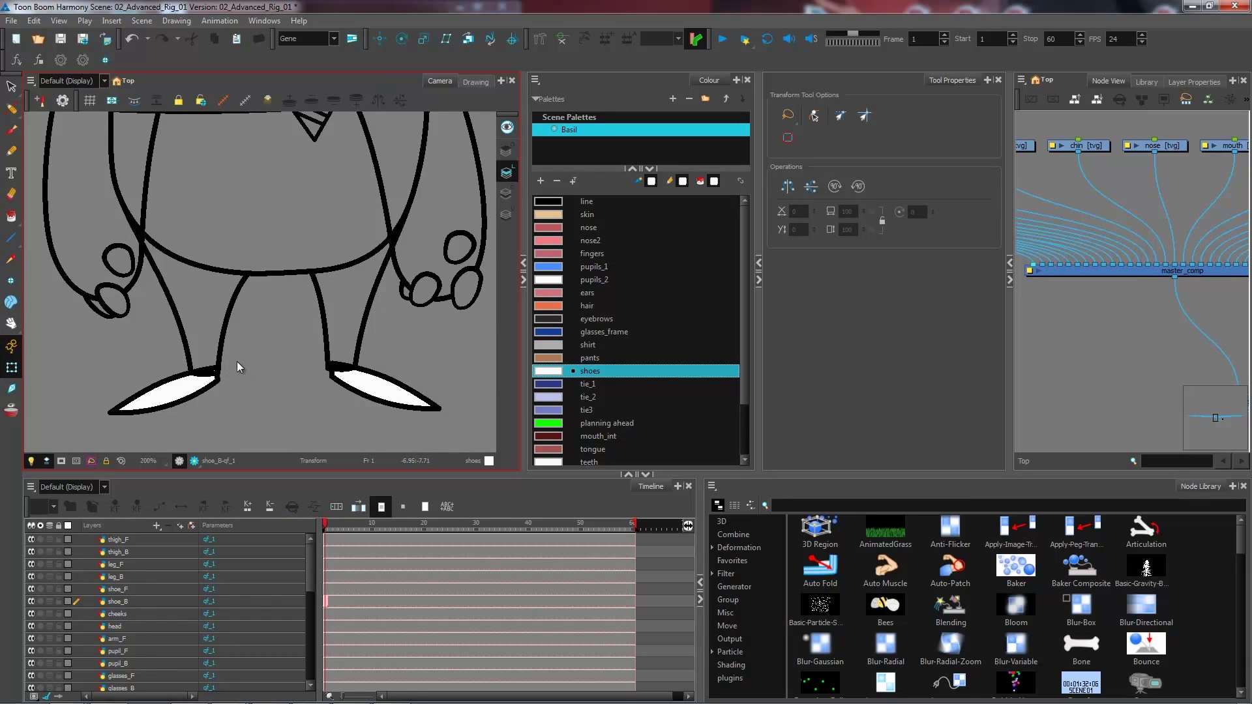
# - Select the front thigh drawing (thigh_F) and inspect its outline up close with the Select tool
pyautogui.click(219, 364)
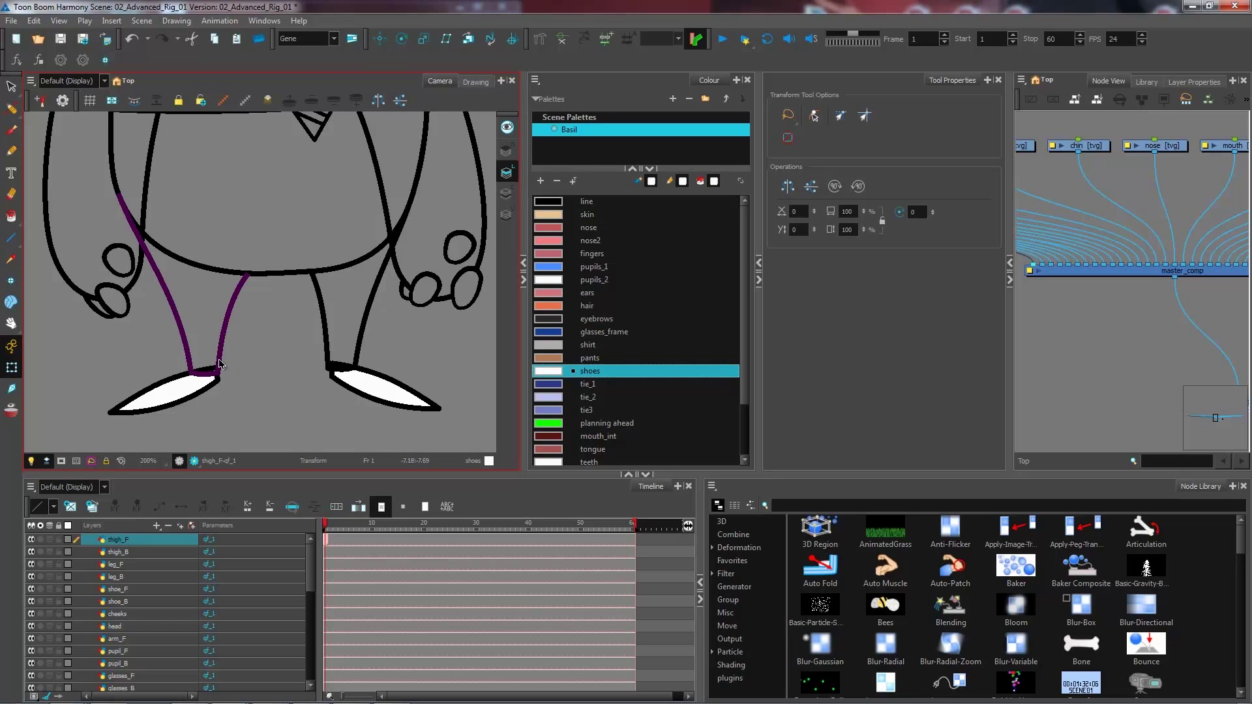
pyautogui.click(11, 88)
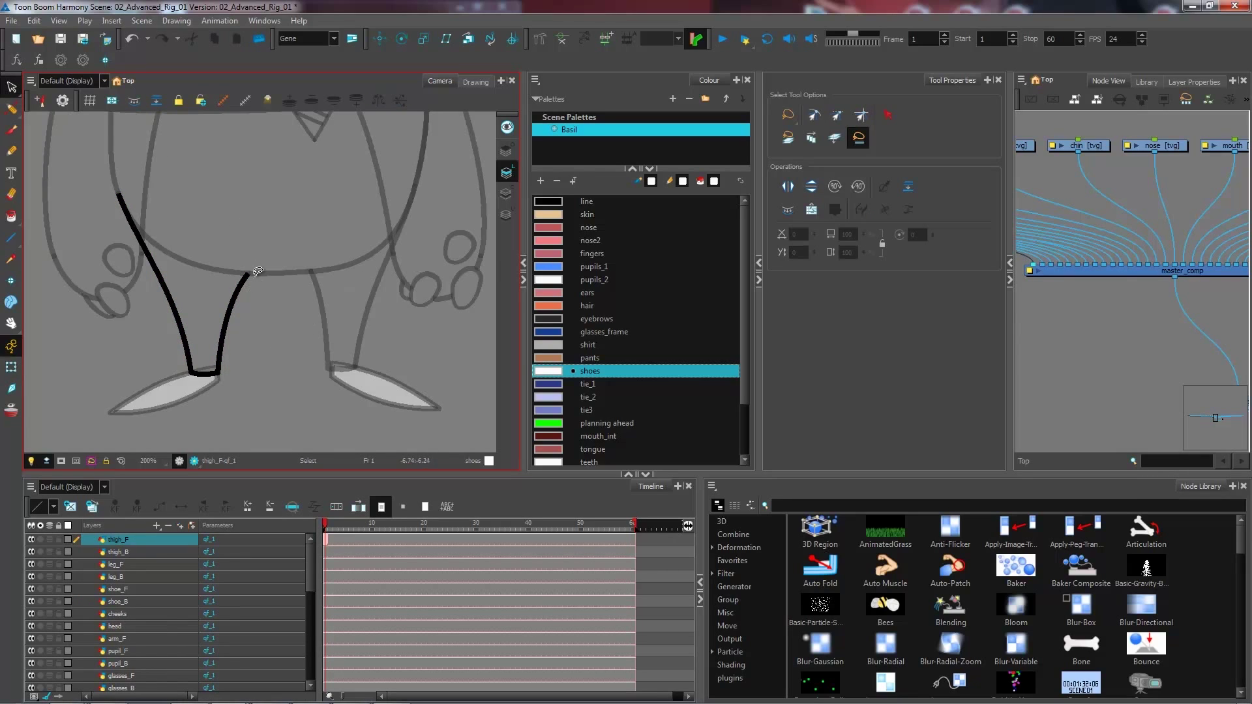
pyautogui.press('2')
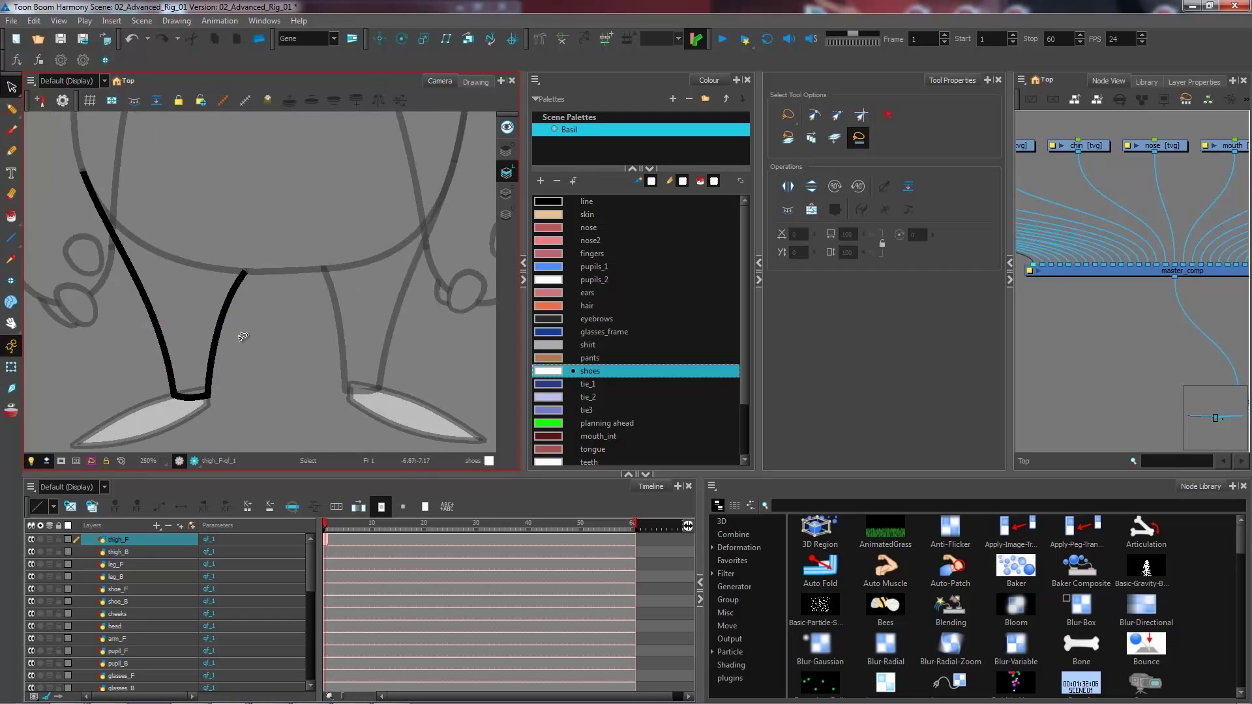
pyautogui.press('2')
pyautogui.moveTo(228, 388); pyautogui.dragTo(344, 324)
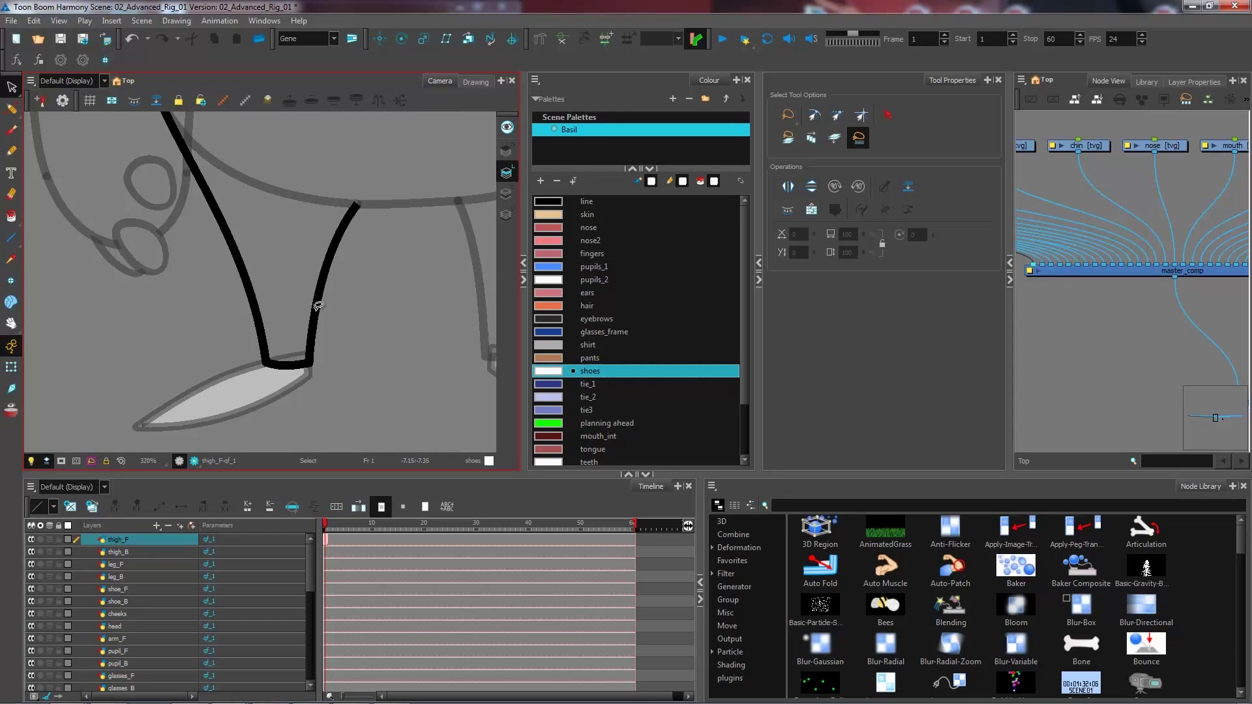
pyautogui.click(320, 312)
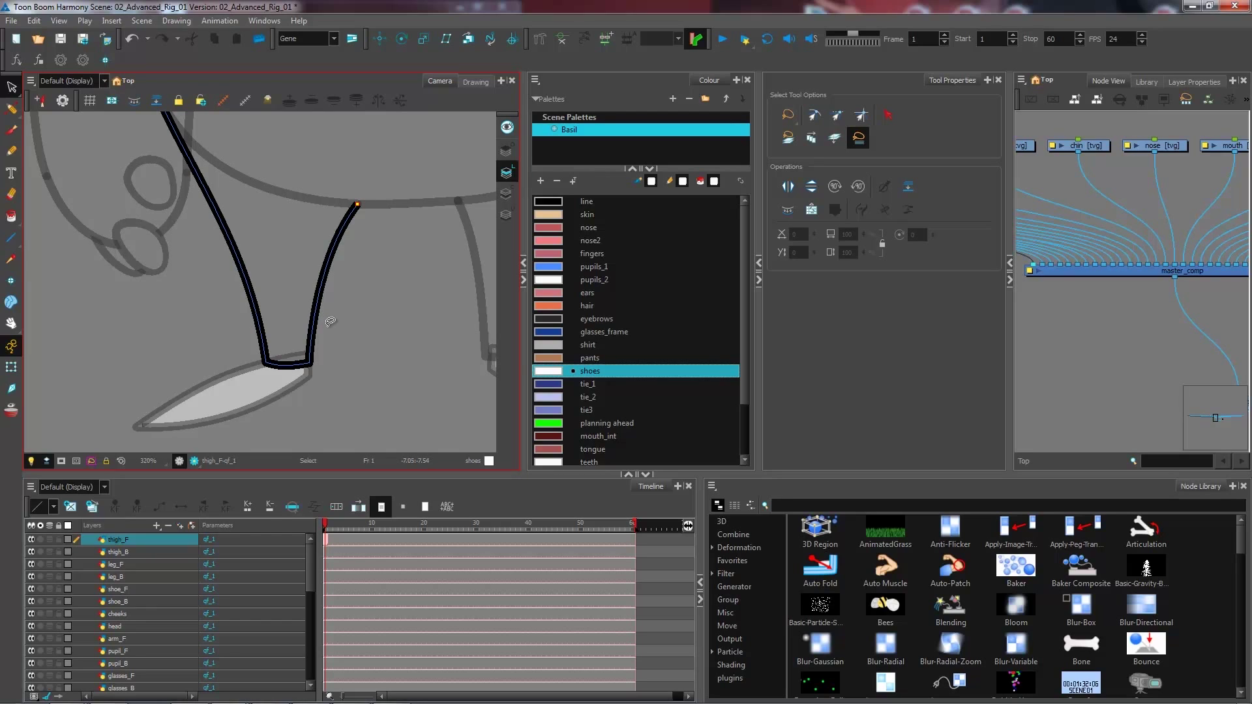
pyautogui.click(330, 312)
pyautogui.press('space')
pyautogui.moveTo(288, 230); pyautogui.dragTo(300, 268)
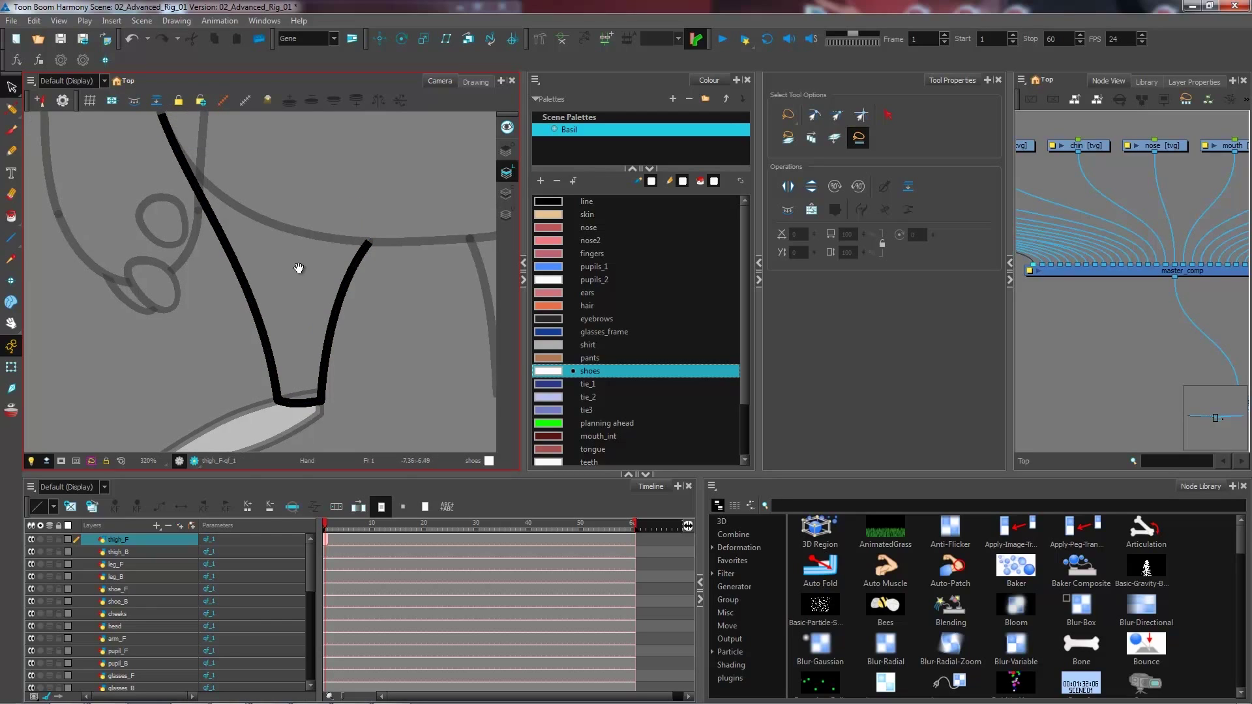
# - Turn on Show Strokes and examine the open upper ends of the front thigh outline
pyautogui.click(59, 23)
pyautogui.moveTo(110, 256)
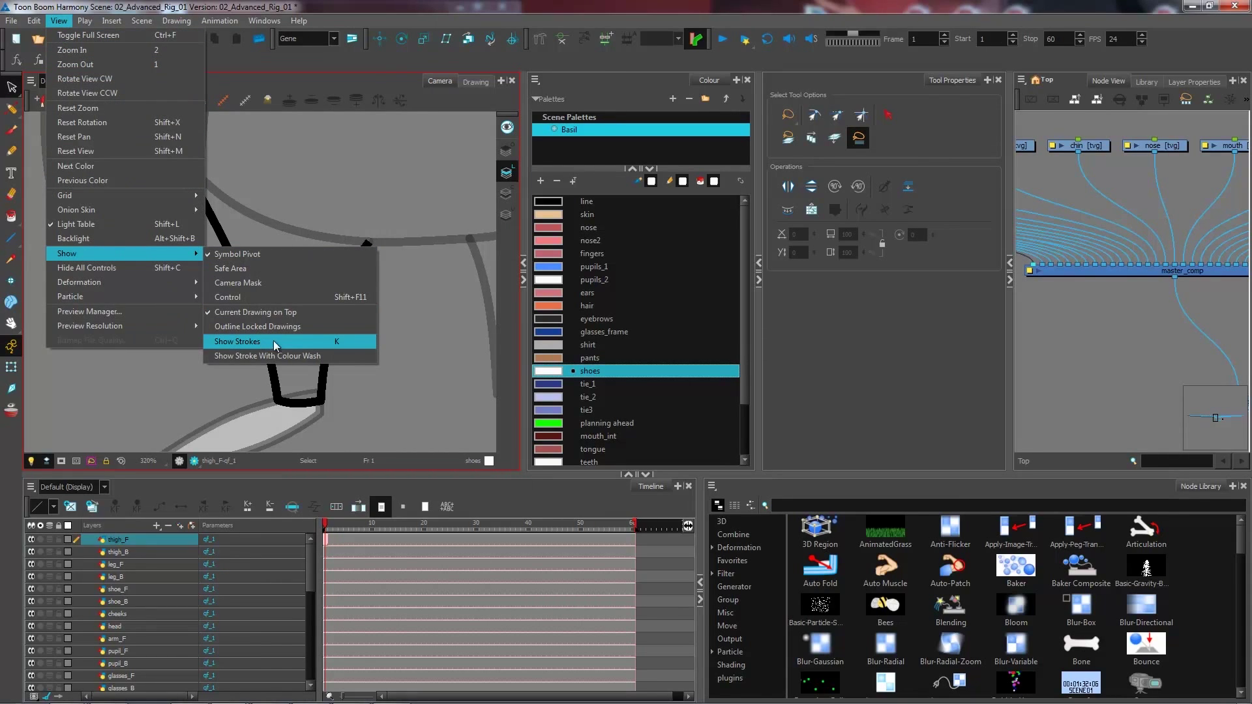
pyautogui.click(344, 344)
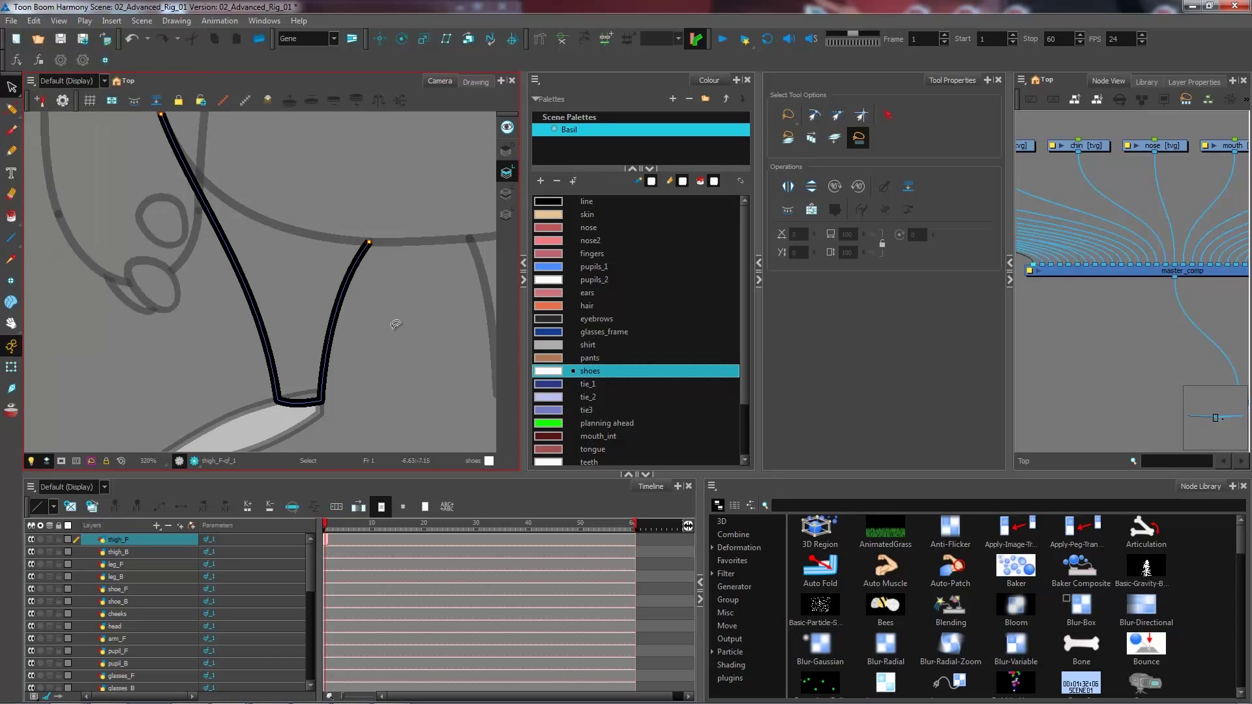
pyautogui.moveTo(382, 198); pyautogui.dragTo(397, 253)
pyautogui.moveTo(390, 358); pyautogui.dragTo(392, 338)
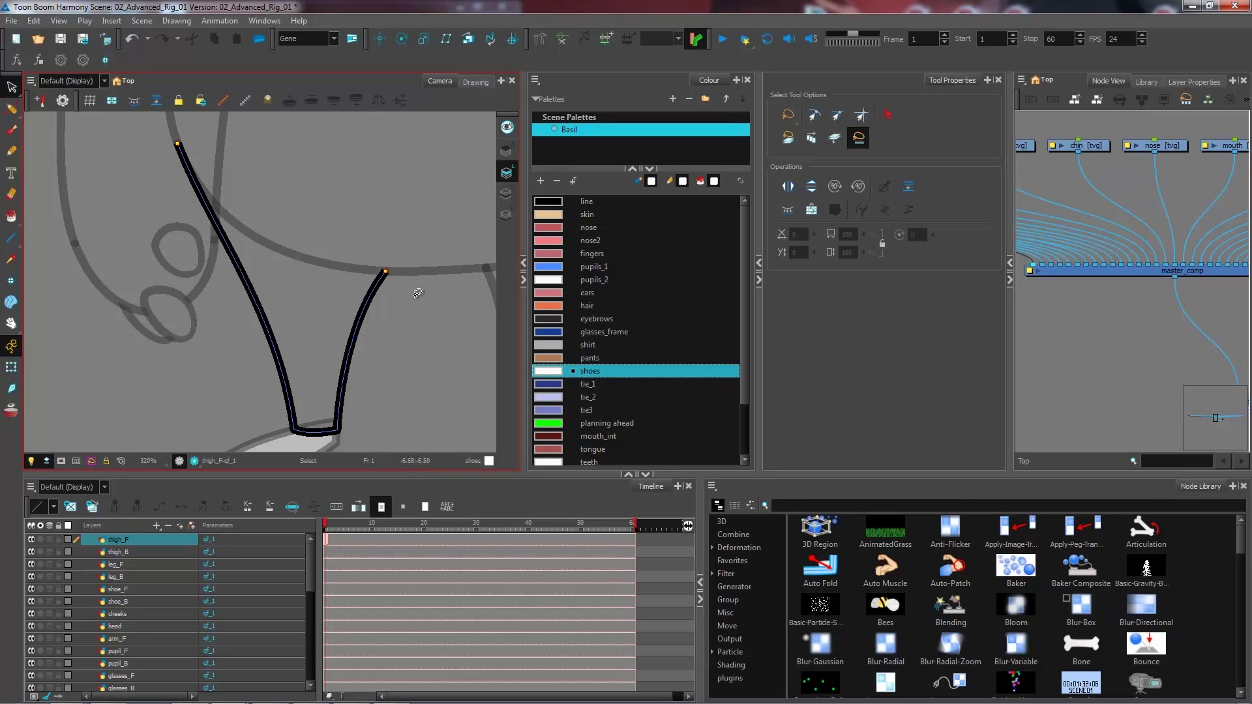
pyautogui.press('space')
pyautogui.moveTo(375, 360); pyautogui.dragTo(386, 302)
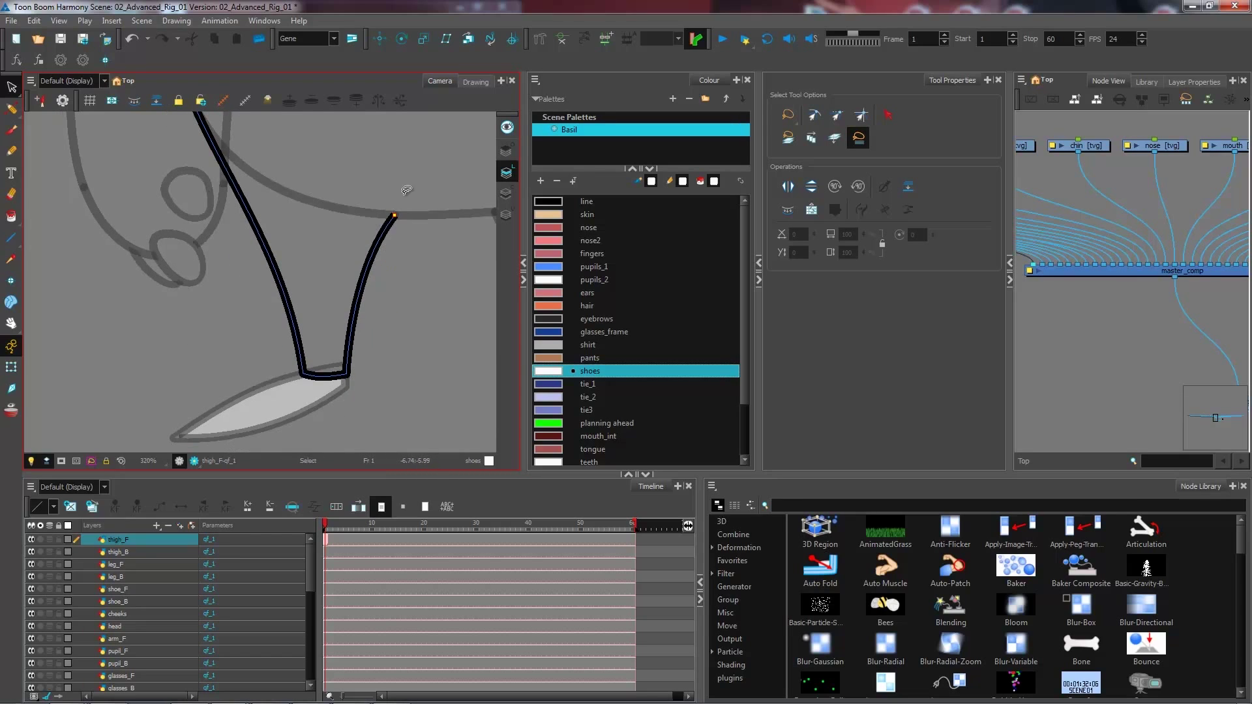
pyautogui.moveTo(401, 233); pyautogui.dragTo(394, 283)
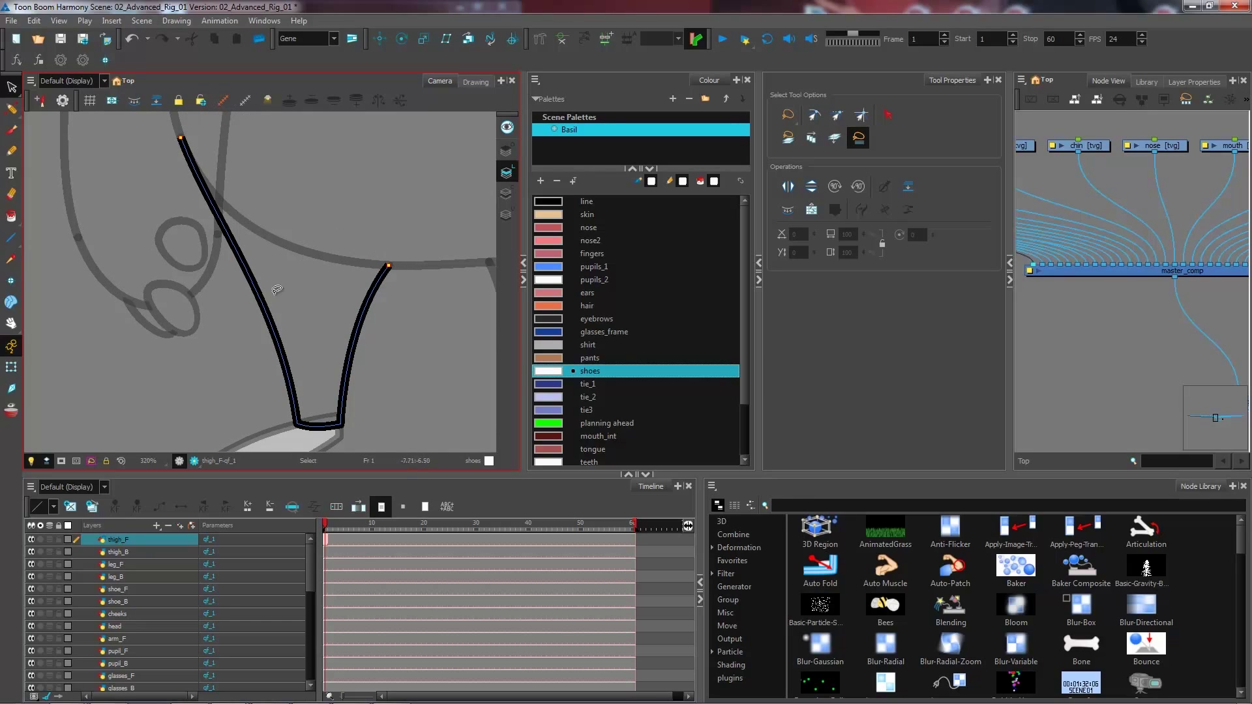
pyautogui.press('space')
pyautogui.moveTo(210, 333); pyautogui.dragTo(276, 297)
# - Draw a test line of two meeting Pencil 1 strokes beside the front thigh, and toggle stroke display off and on
pyautogui.click(11, 151)
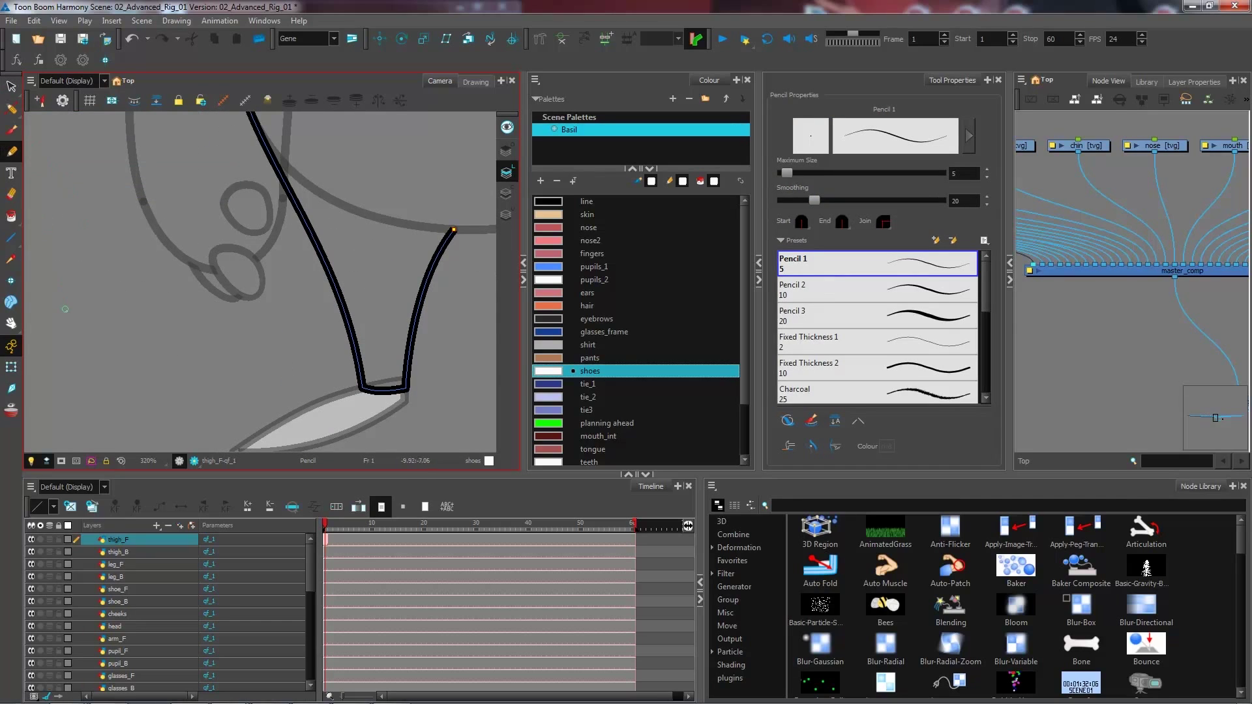
pyautogui.moveTo(68, 313); pyautogui.dragTo(176, 345)
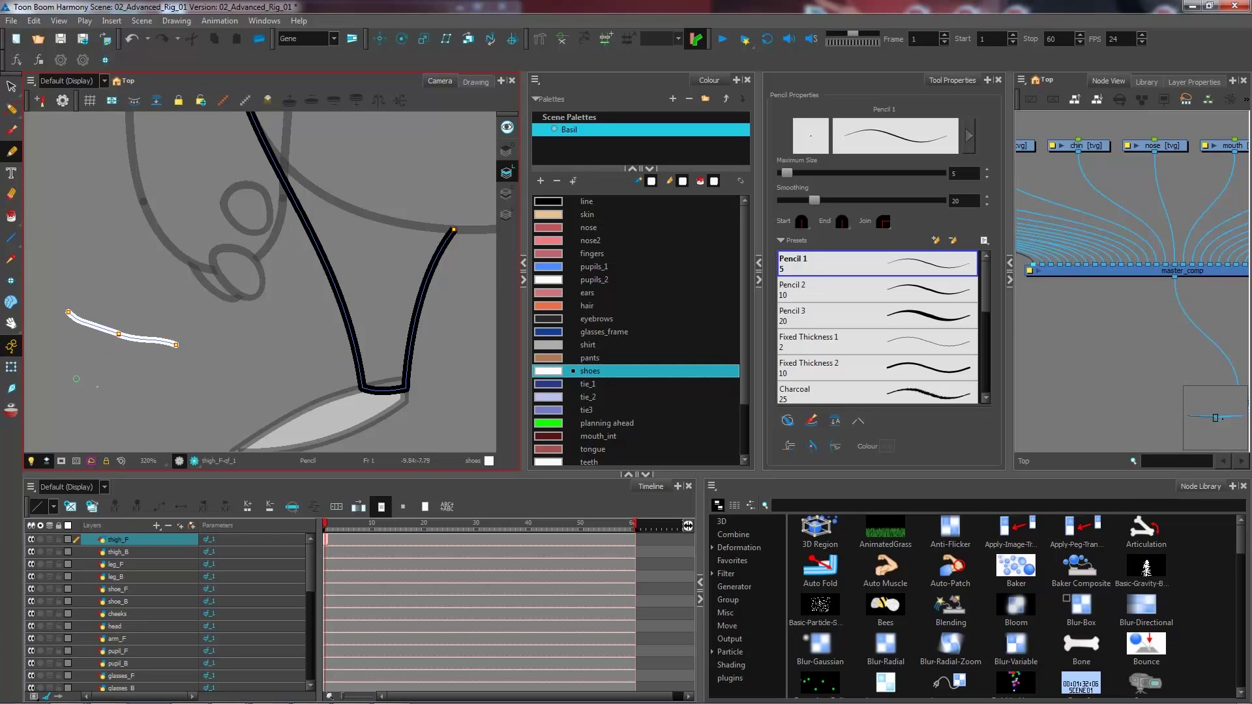
pyautogui.press('k')
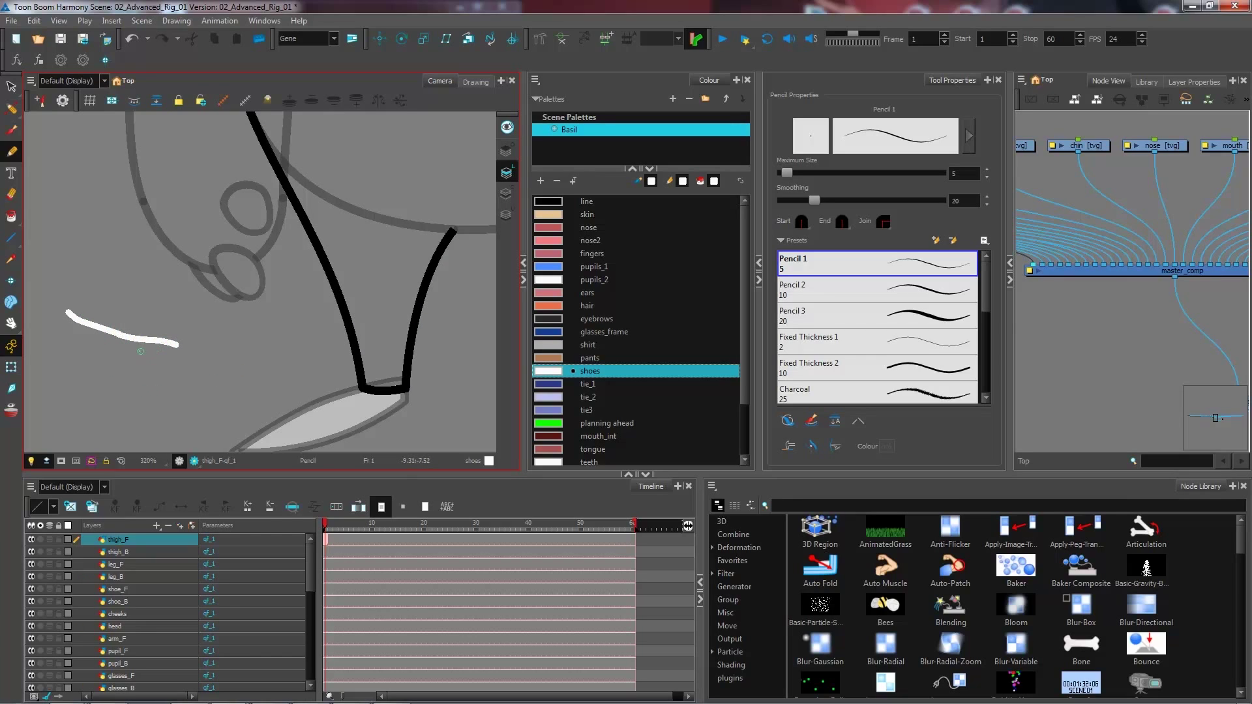
pyautogui.press('k')
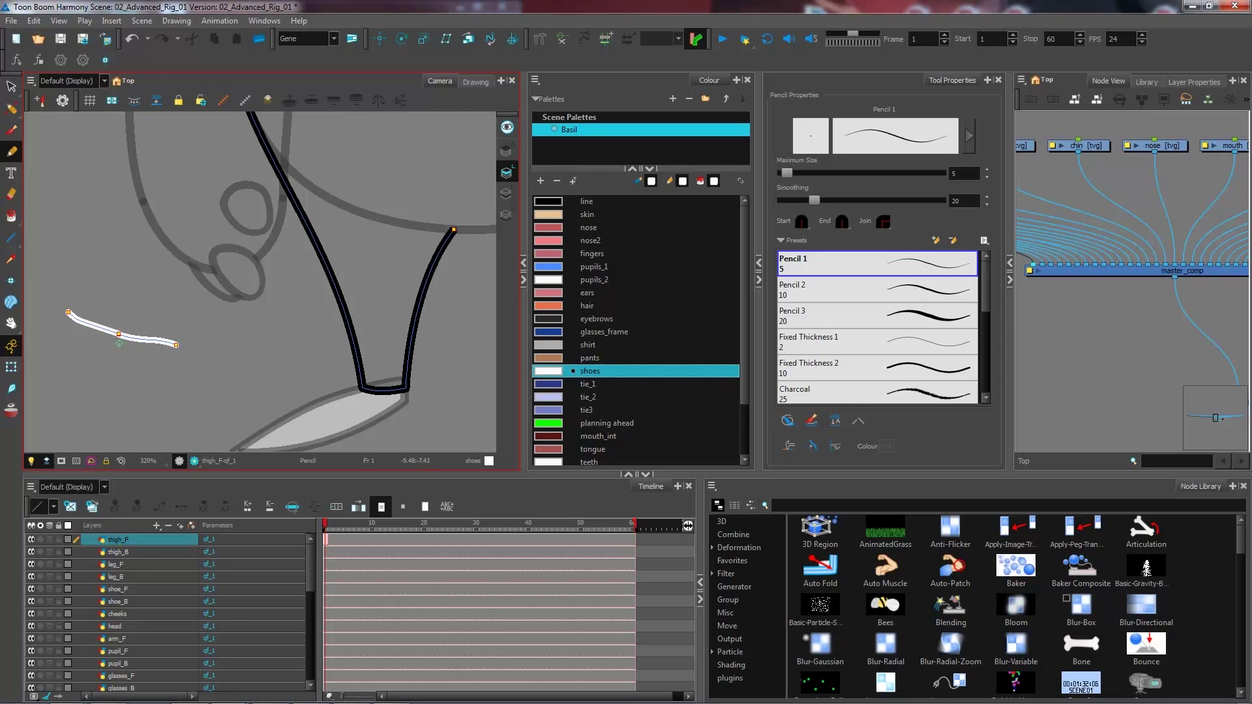
# - Examine the junction of the two test pencil strokes up close, then briefly select both with the Select tool
pyautogui.scroll(5, 119, 344)
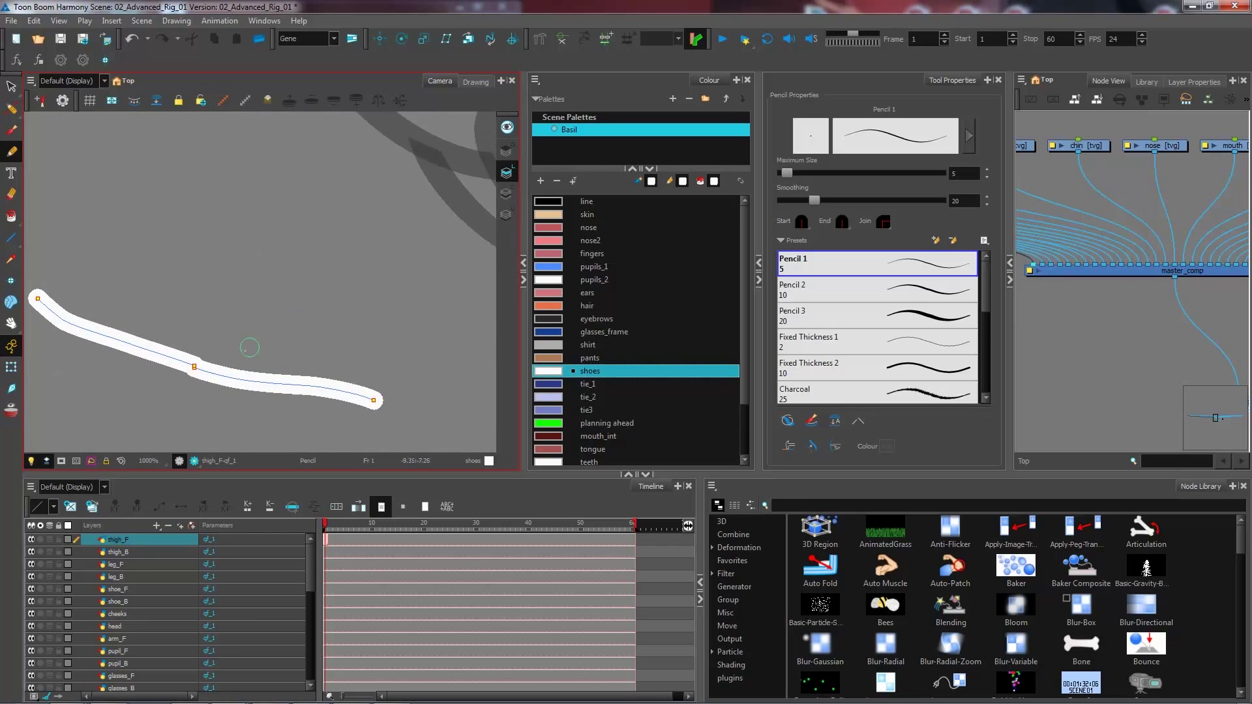
pyautogui.scroll(4, 250, 348)
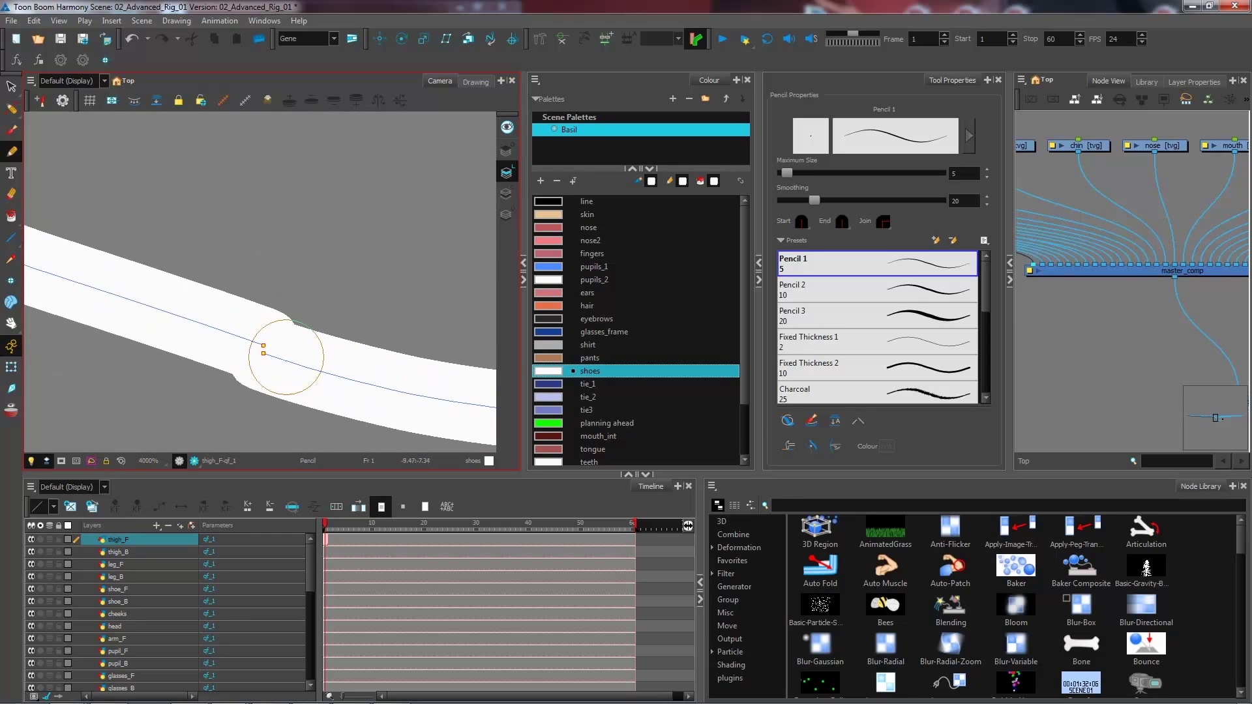
pyautogui.scroll(-1, 287, 333)
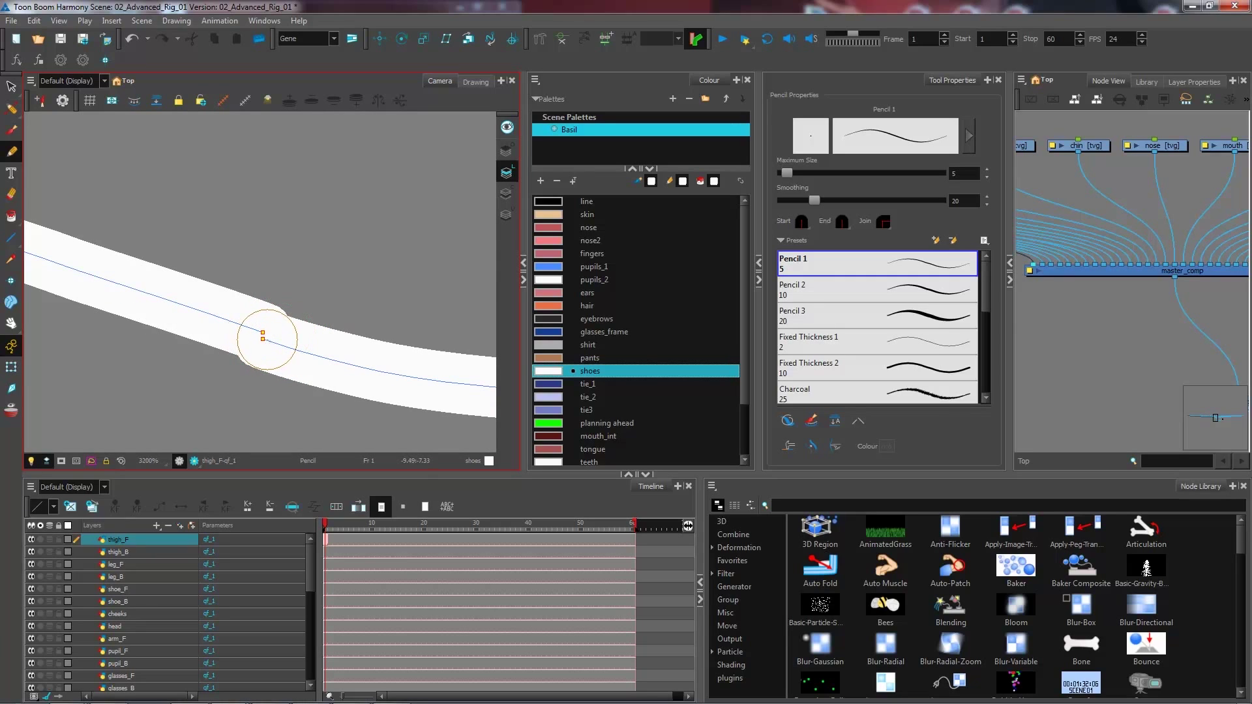
pyautogui.moveTo(267, 339)
pyautogui.mouseDown()
pyautogui.moveTo(263, 330)
pyautogui.moveTo(297, 321)
pyautogui.mouseUp()
pyautogui.click(13, 88)
pyautogui.press('1')
pyautogui.press('1')
pyautogui.press('1')
pyautogui.press('1')
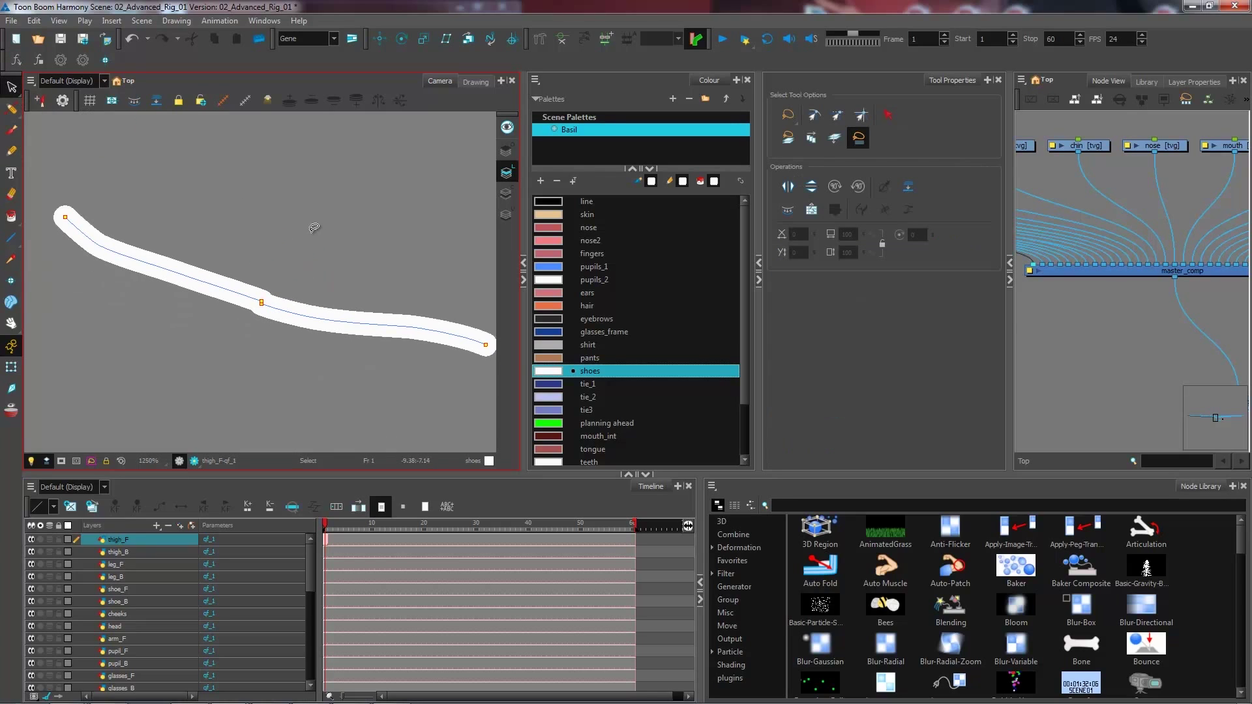
pyautogui.moveTo(277, 230)
pyautogui.mouseDown()
pyautogui.moveTo(234, 350)
pyautogui.moveTo(321, 300)
pyautogui.mouseUp()
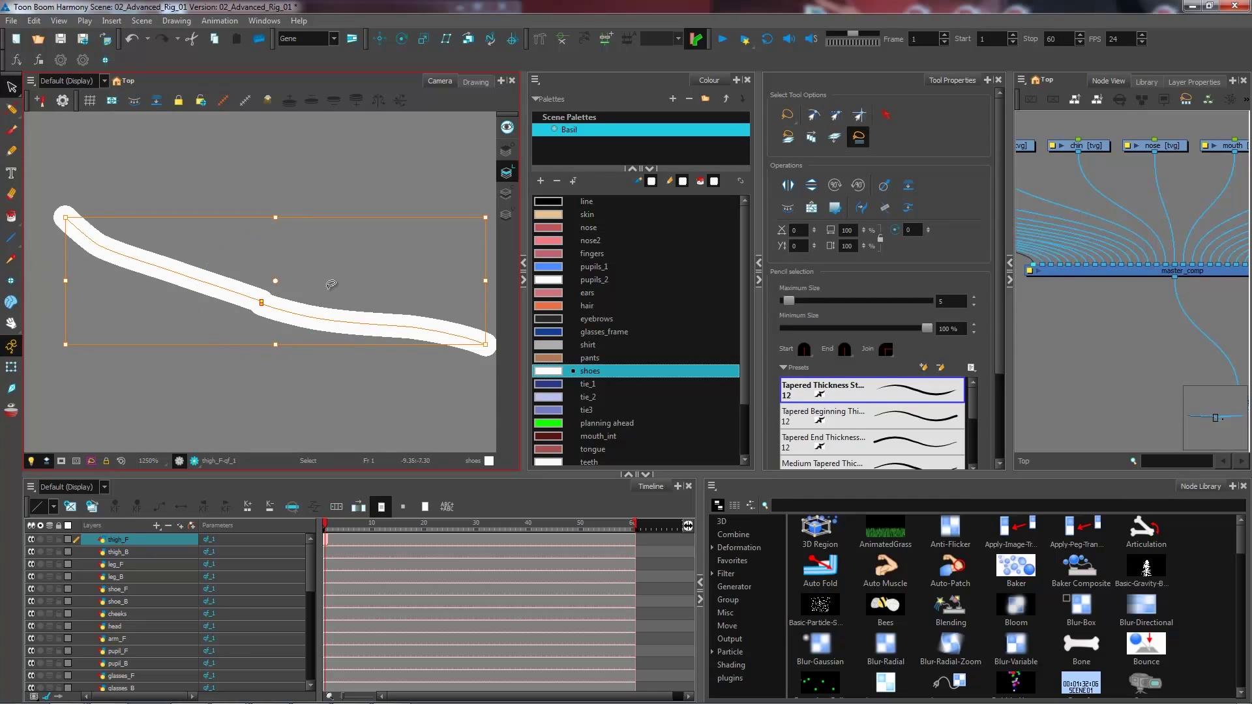
pyautogui.click(330, 281)
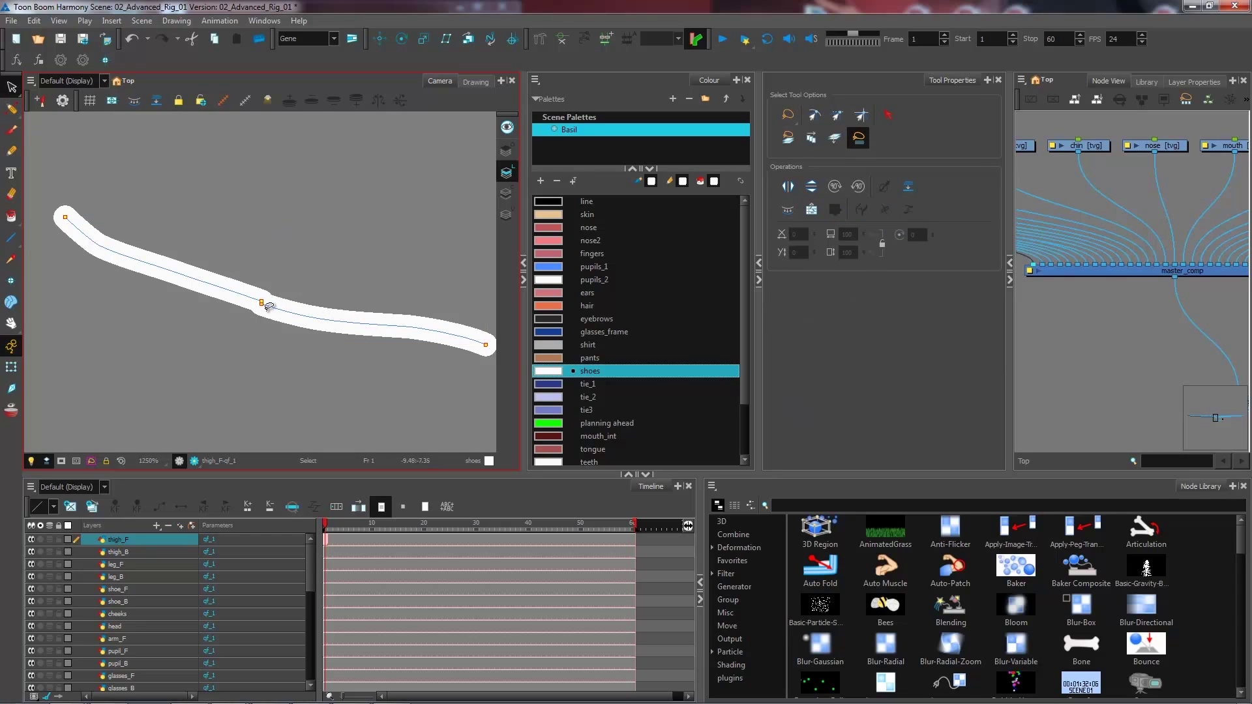
# - Snap the meeting ends of the two test pencil strokes onto one point with the Contour Editor and contour snapping
pyautogui.click(12, 111)
pyautogui.click(15, 115)
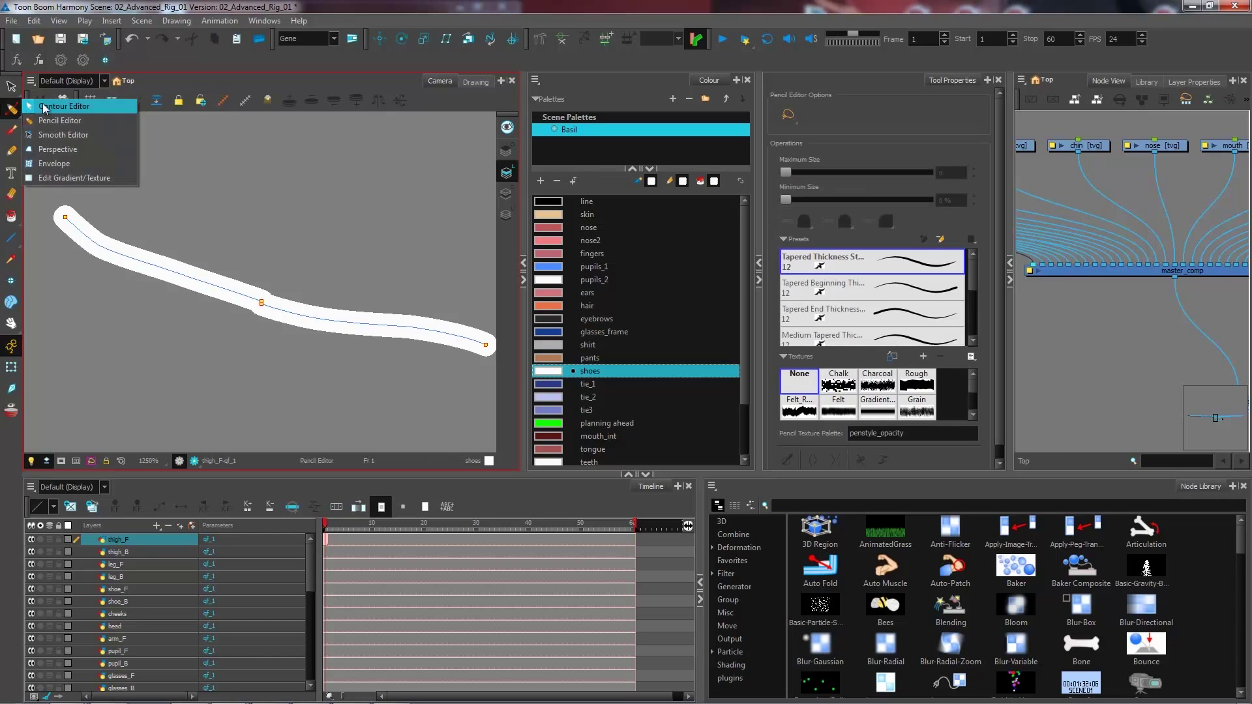
pyautogui.click(65, 108)
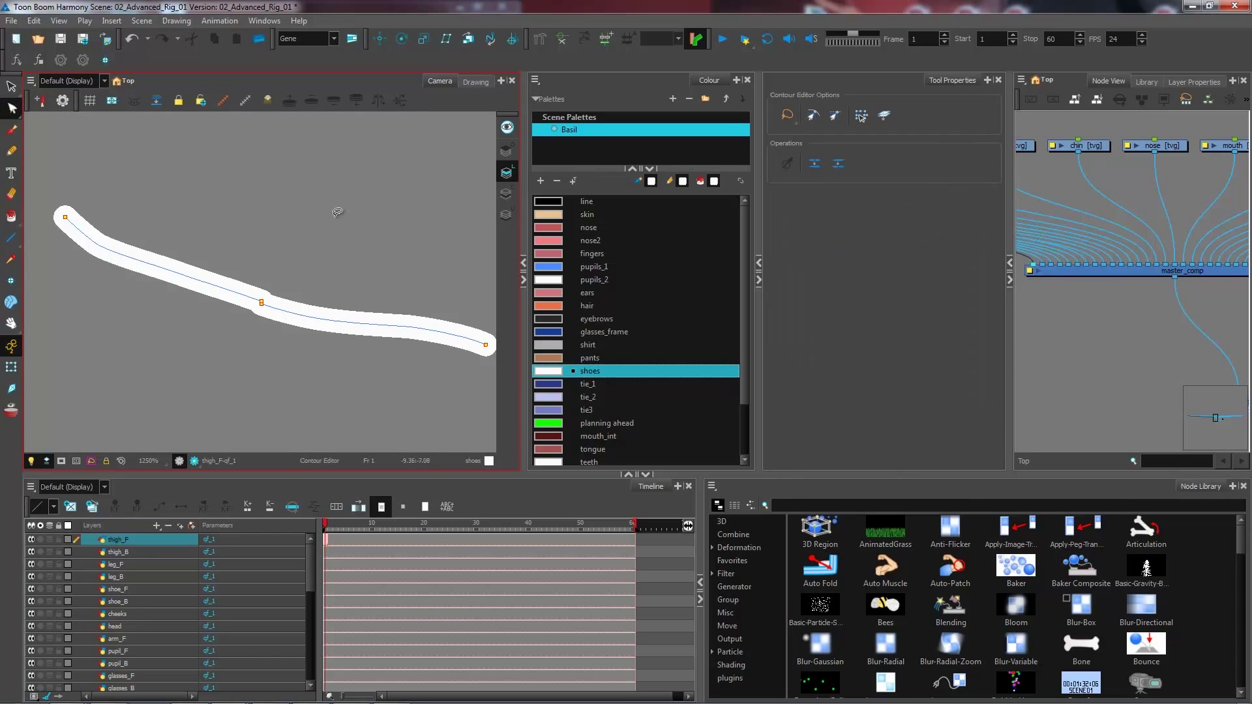
pyautogui.click(813, 117)
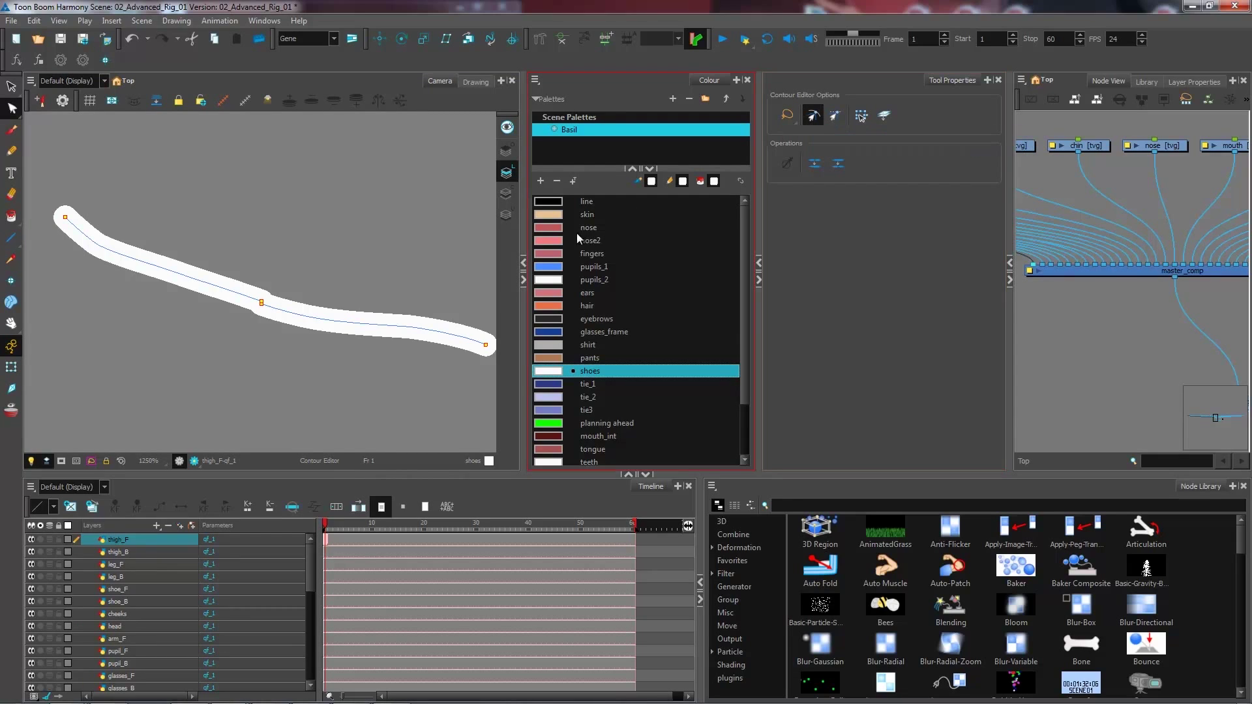
pyautogui.click(261, 304)
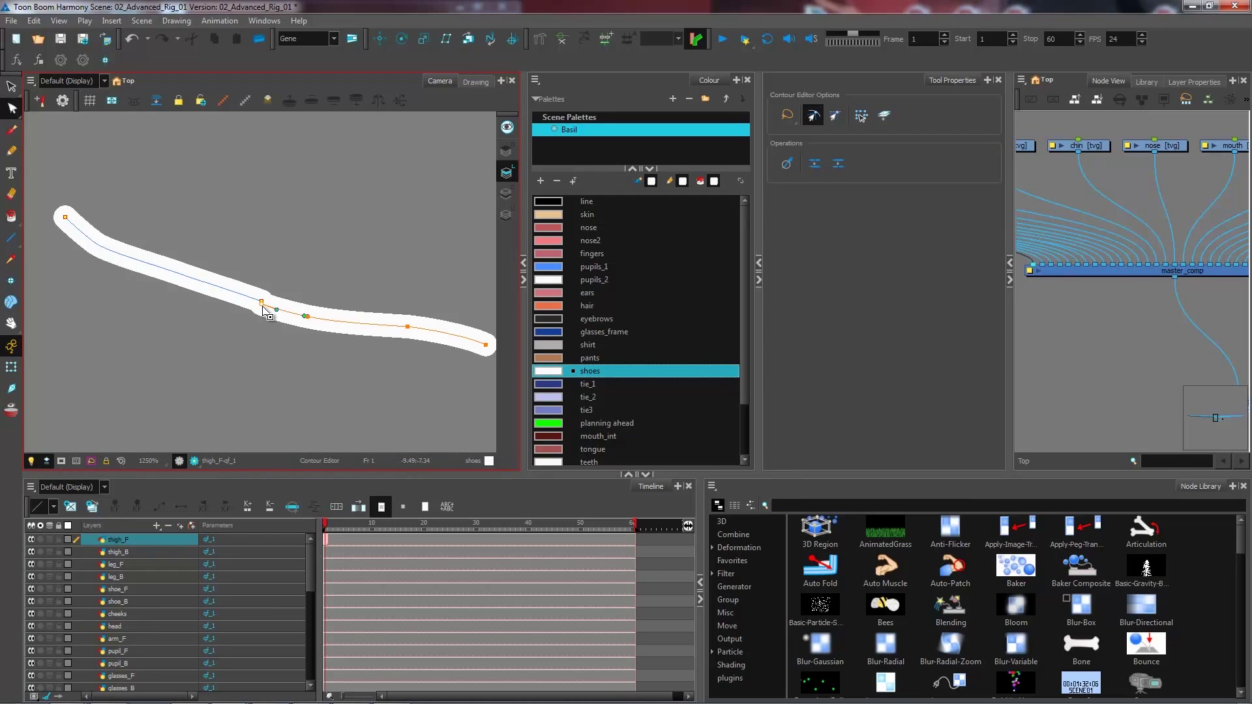
pyautogui.moveTo(261, 305); pyautogui.dragTo(262, 302)
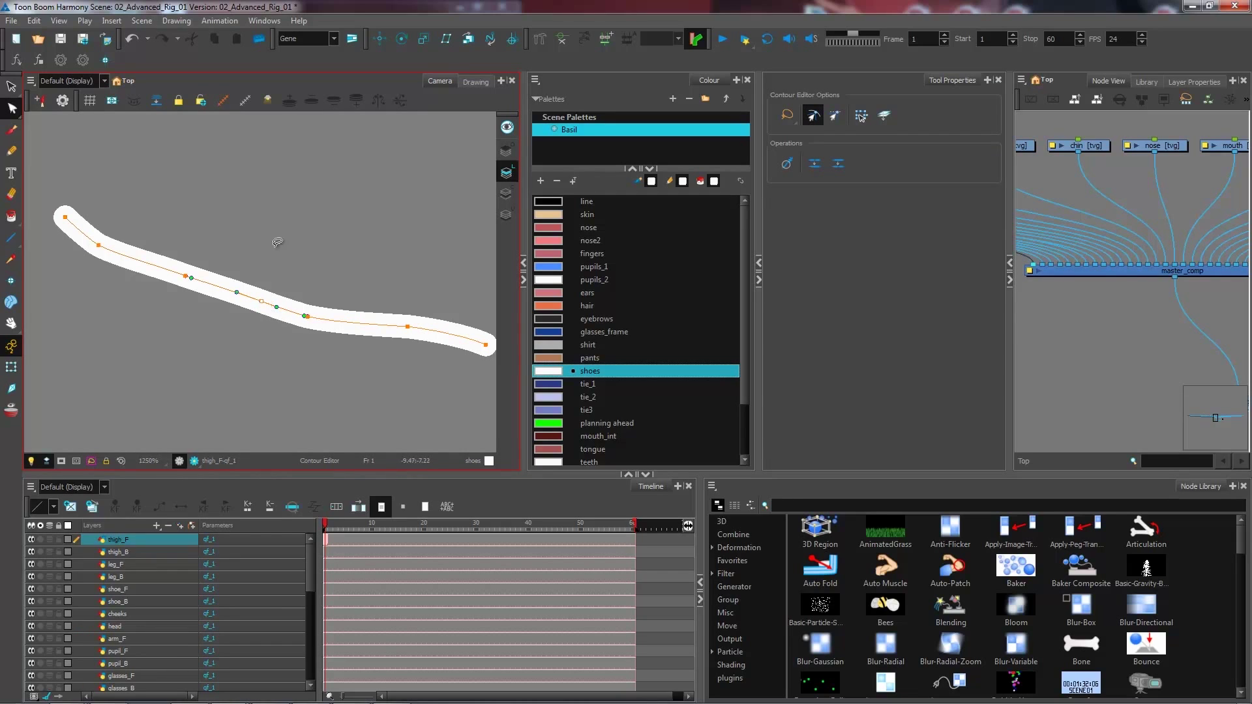
pyautogui.click(281, 274)
# - Delete the white test line beside the front thigh
pyautogui.press('2')
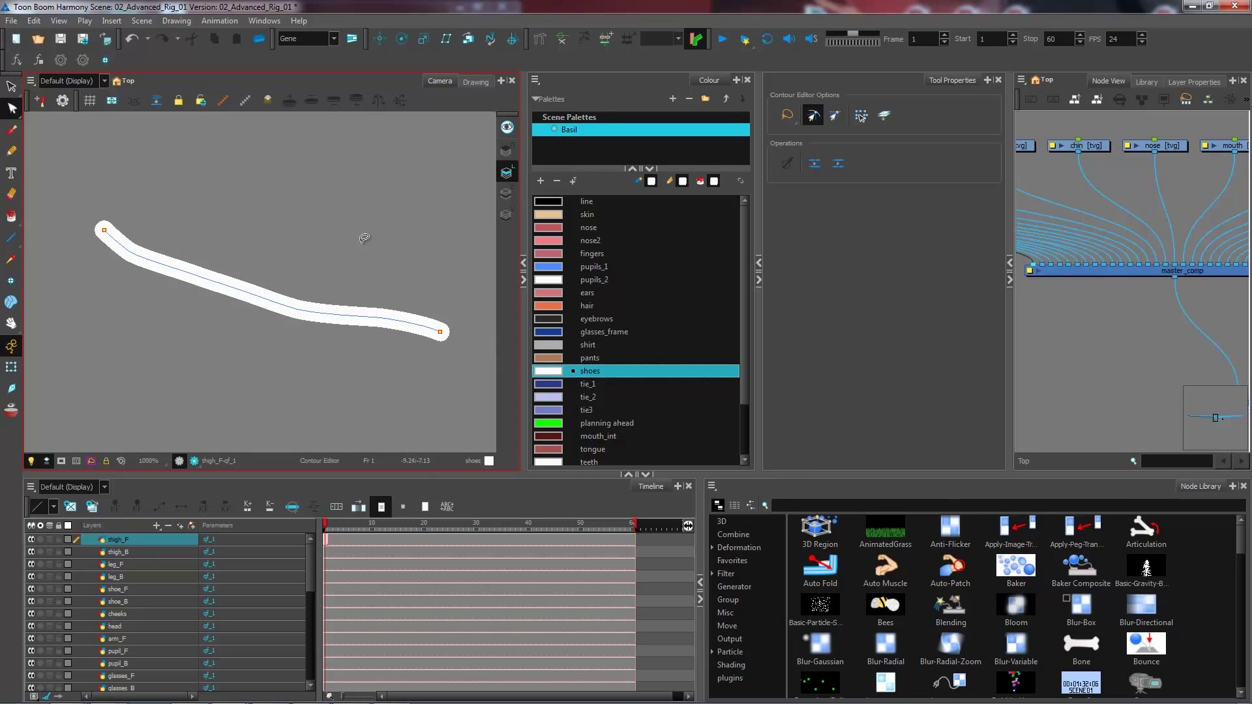
pyautogui.click(266, 302)
pyautogui.press('Delete')
pyautogui.press('1')
pyautogui.press('1')
pyautogui.press('1')
pyautogui.press('1')
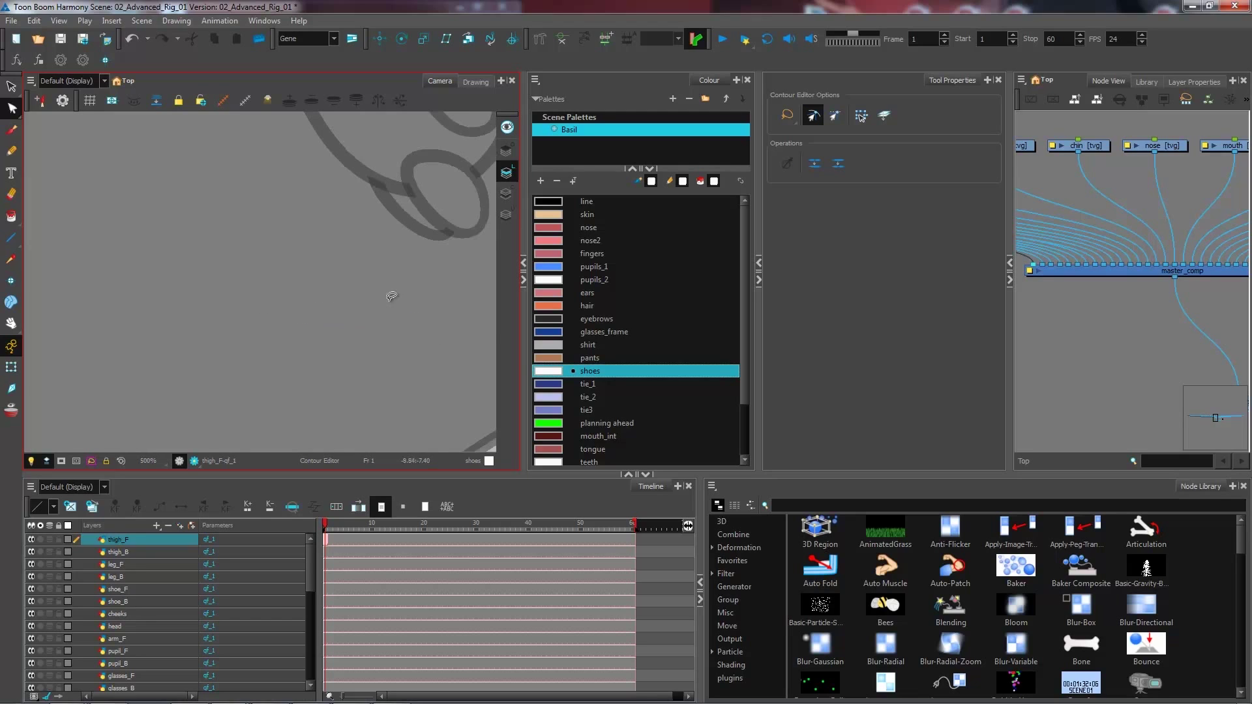
# - Activate the Close Gap tool for the open upper end of the front thigh outline
pyautogui.press('space')
pyautogui.moveTo(409, 301); pyautogui.dragTo(154, 287)
pyautogui.press('space')
pyautogui.moveTo(407, 253); pyautogui.dragTo(344, 335)
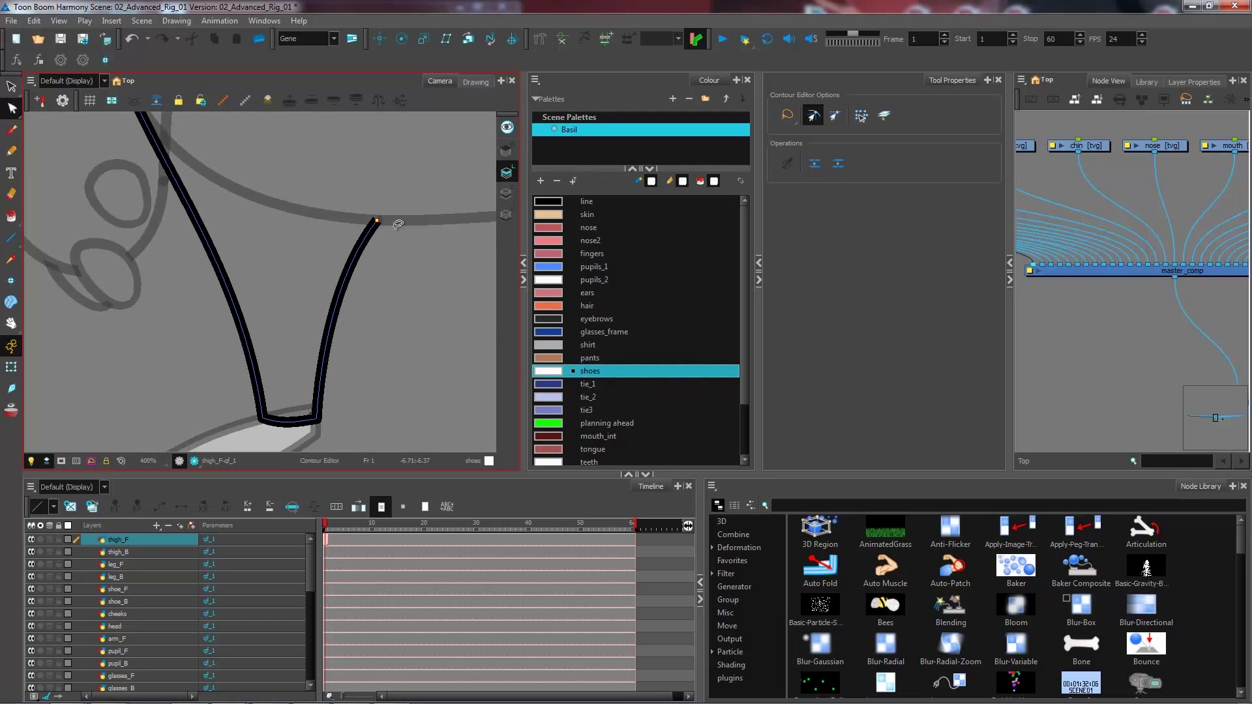
pyautogui.moveTo(381, 218); pyautogui.dragTo(381, 280)
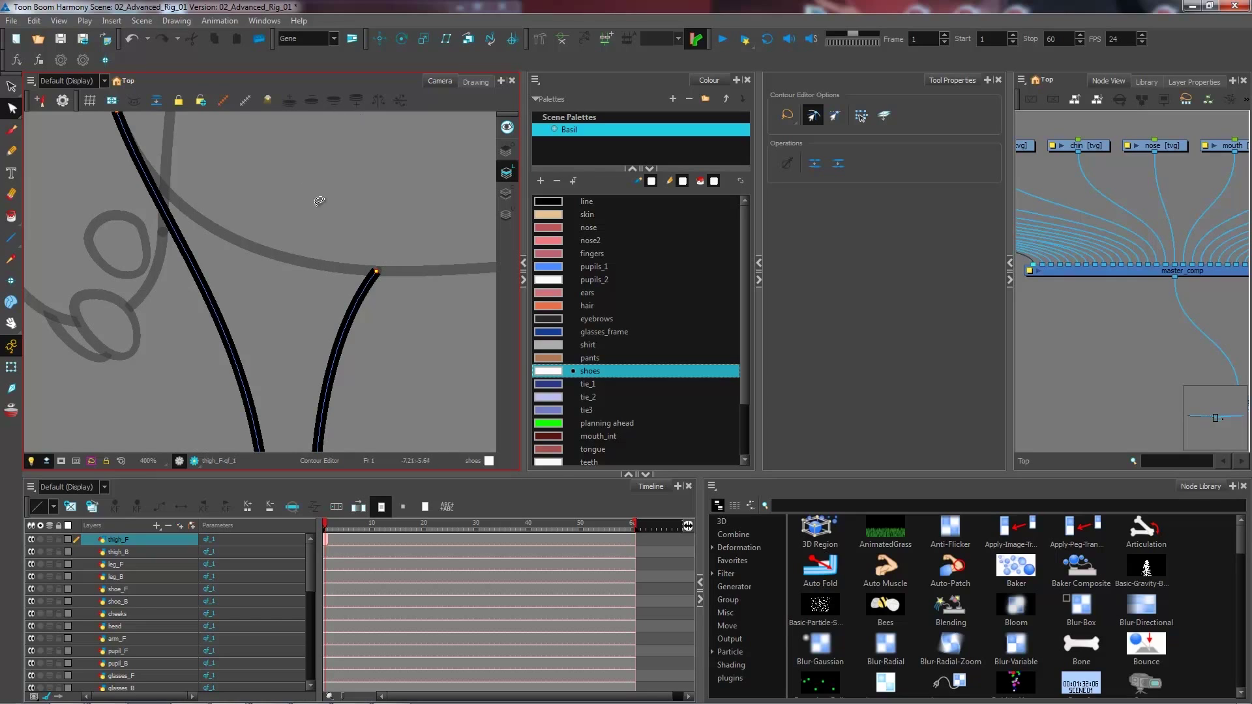
pyautogui.press('1')
pyautogui.press('space')
pyautogui.moveTo(336, 220); pyautogui.dragTo(330, 296)
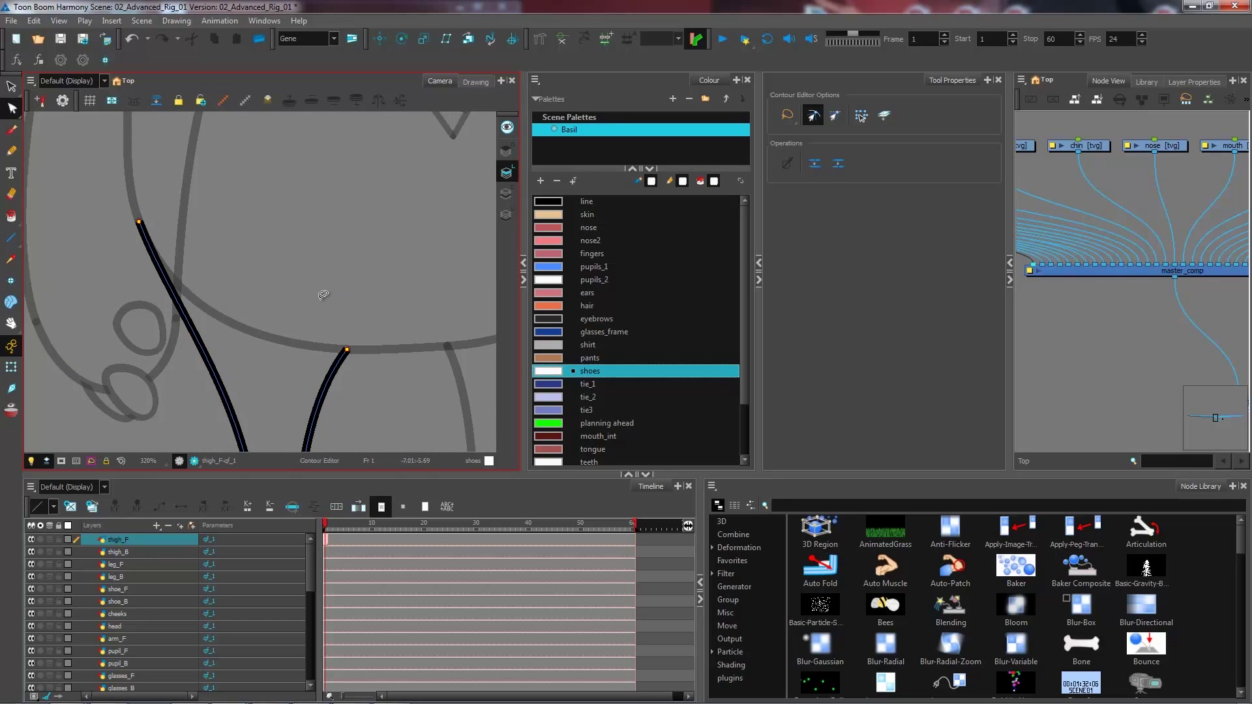
pyautogui.click(11, 217)
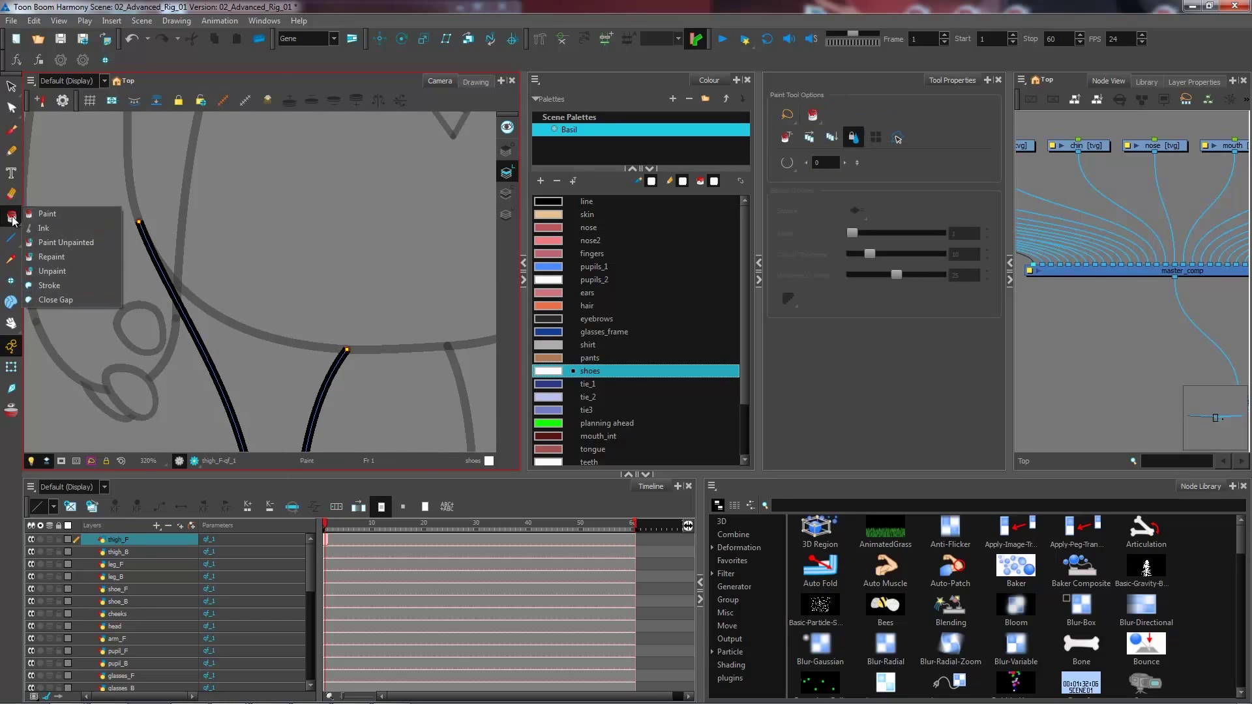
pyautogui.click(64, 302)
# - Examine the front thigh outline from its closed lower end to its two open upper ends
pyautogui.moveTo(294, 324); pyautogui.dragTo(300, 226)
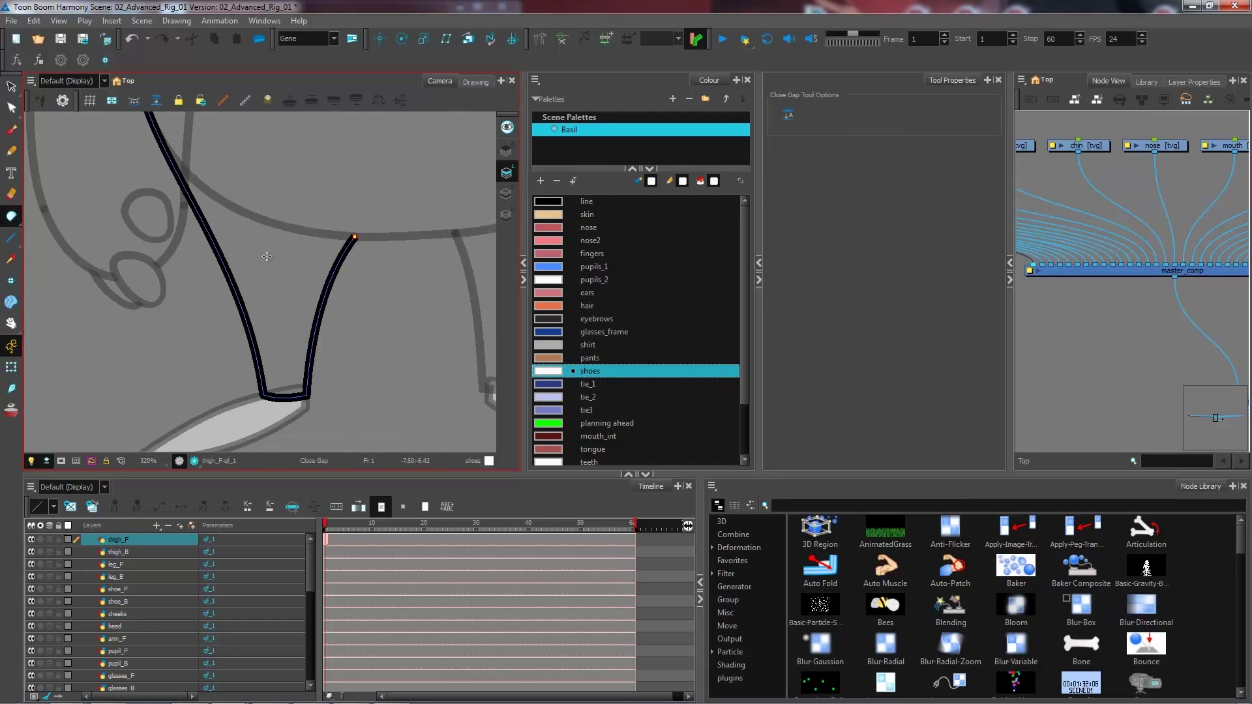
pyautogui.scroll(3, 267, 256)
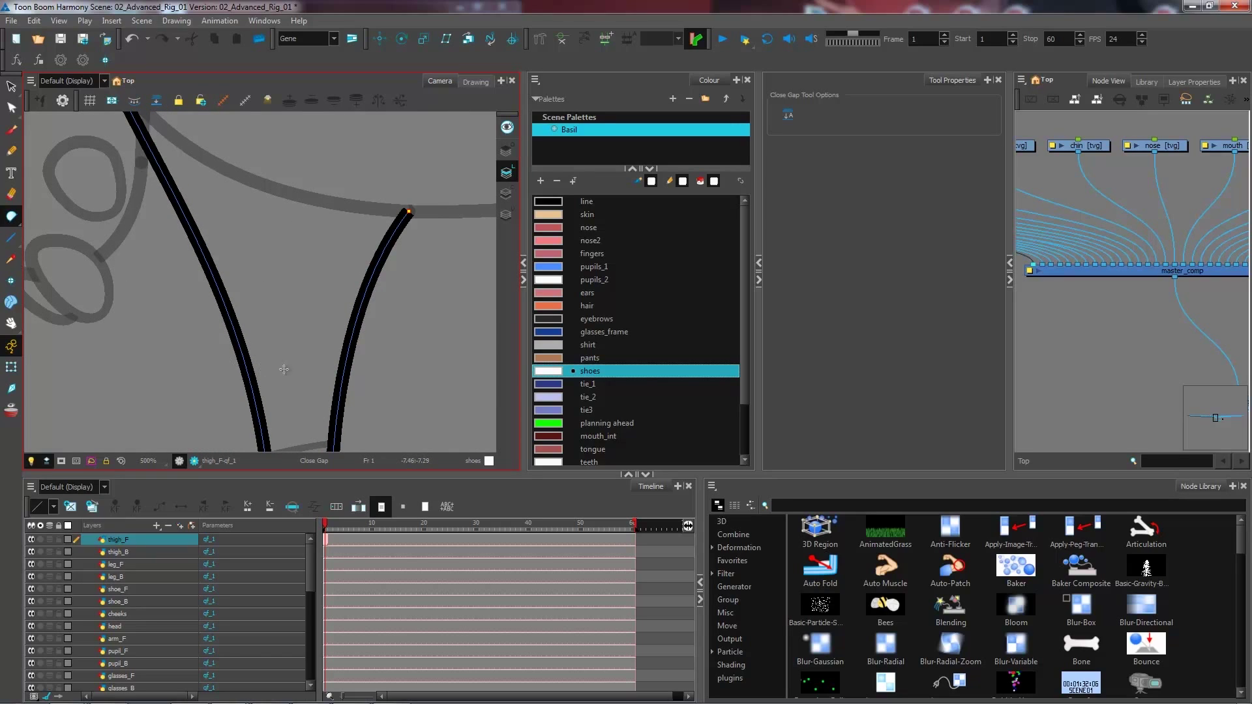
pyautogui.moveTo(254, 370); pyautogui.dragTo(249, 329)
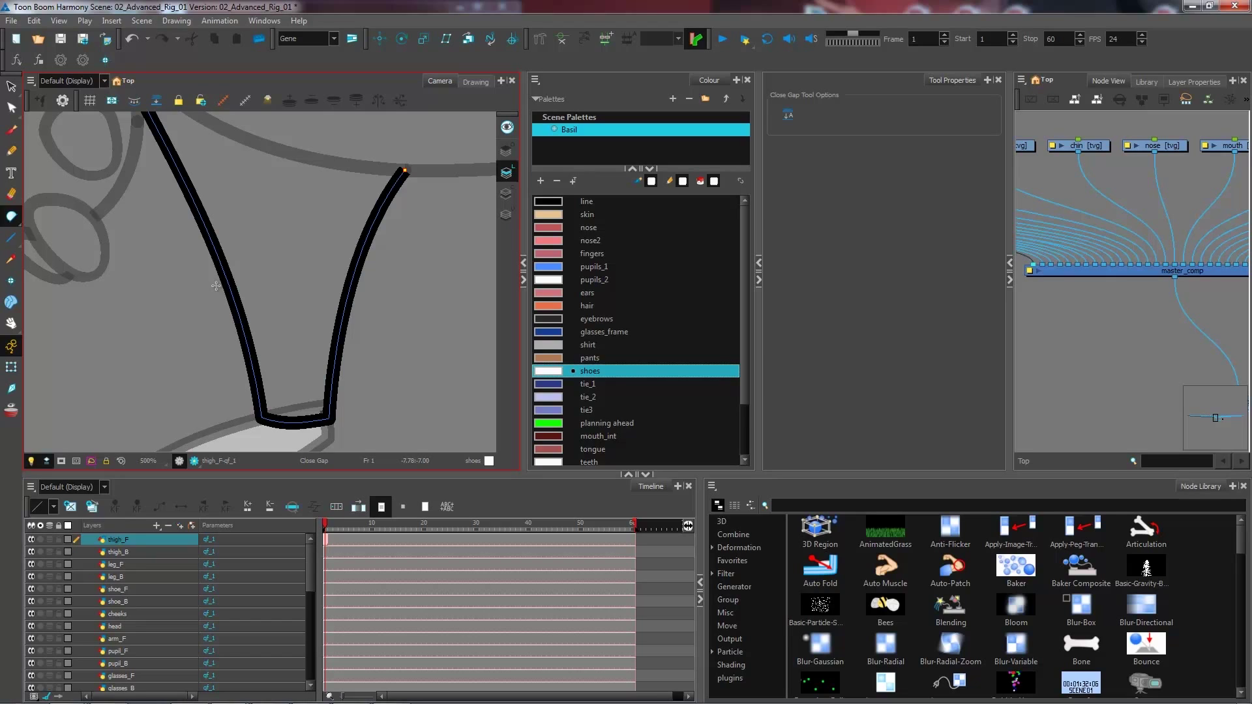
pyautogui.moveTo(216, 286); pyautogui.dragTo(365, 306)
pyautogui.press('space')
pyautogui.moveTo(382, 277); pyautogui.dragTo(386, 359)
pyautogui.press('1')
pyautogui.press('1')
pyautogui.press('1')
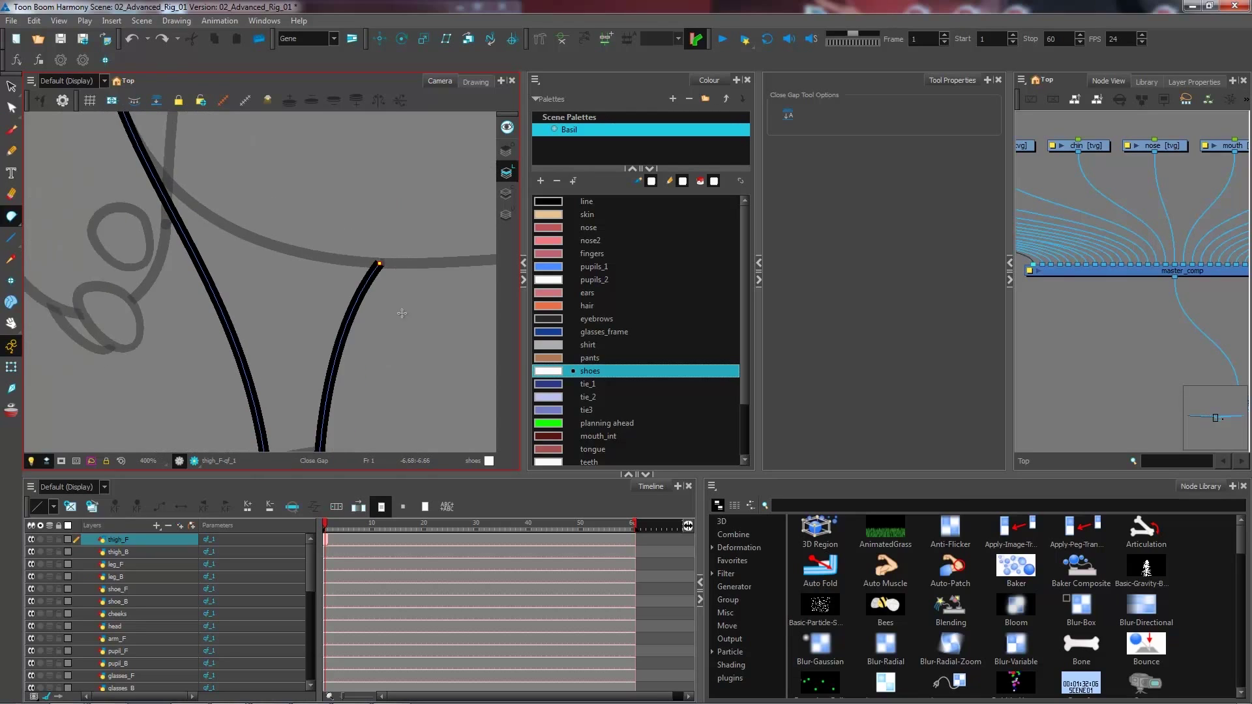
pyautogui.press('space')
pyautogui.moveTo(365, 253); pyautogui.dragTo(361, 324)
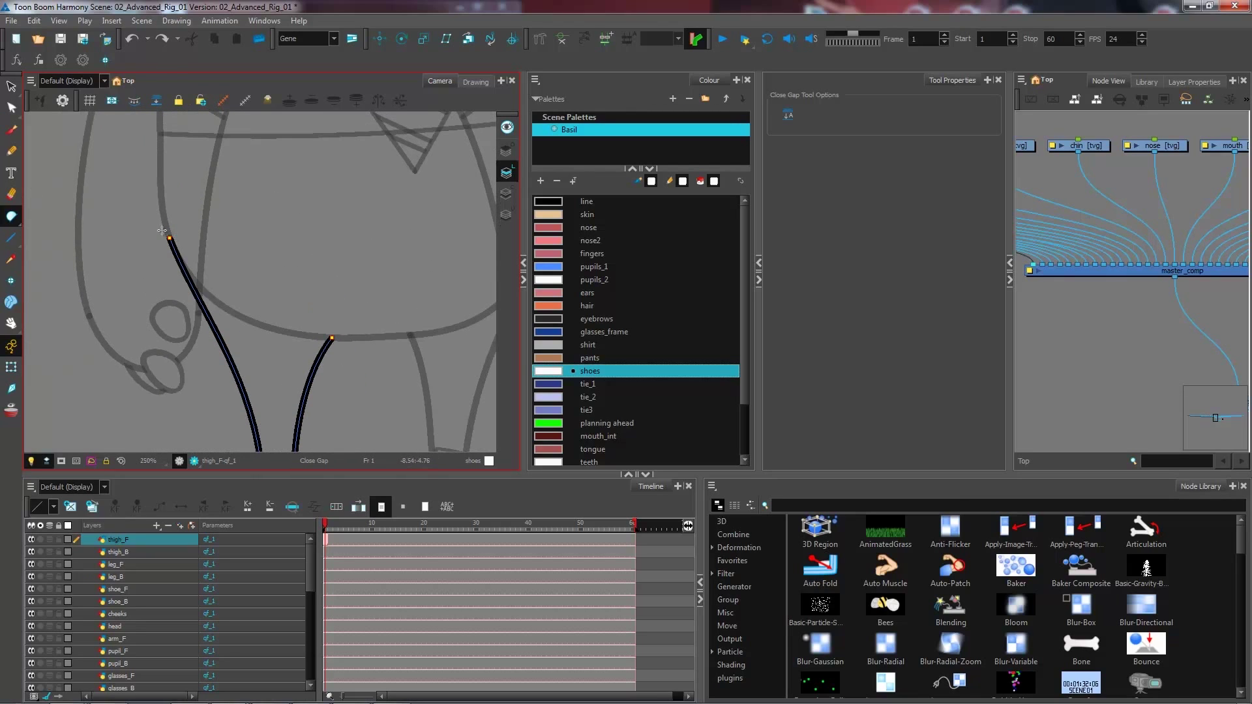
# - Try to bridge the open upper ends of the front thigh outline with Close Gap
pyautogui.moveTo(162, 230); pyautogui.dragTo(356, 339)
pyautogui.scroll(1, 334, 339)
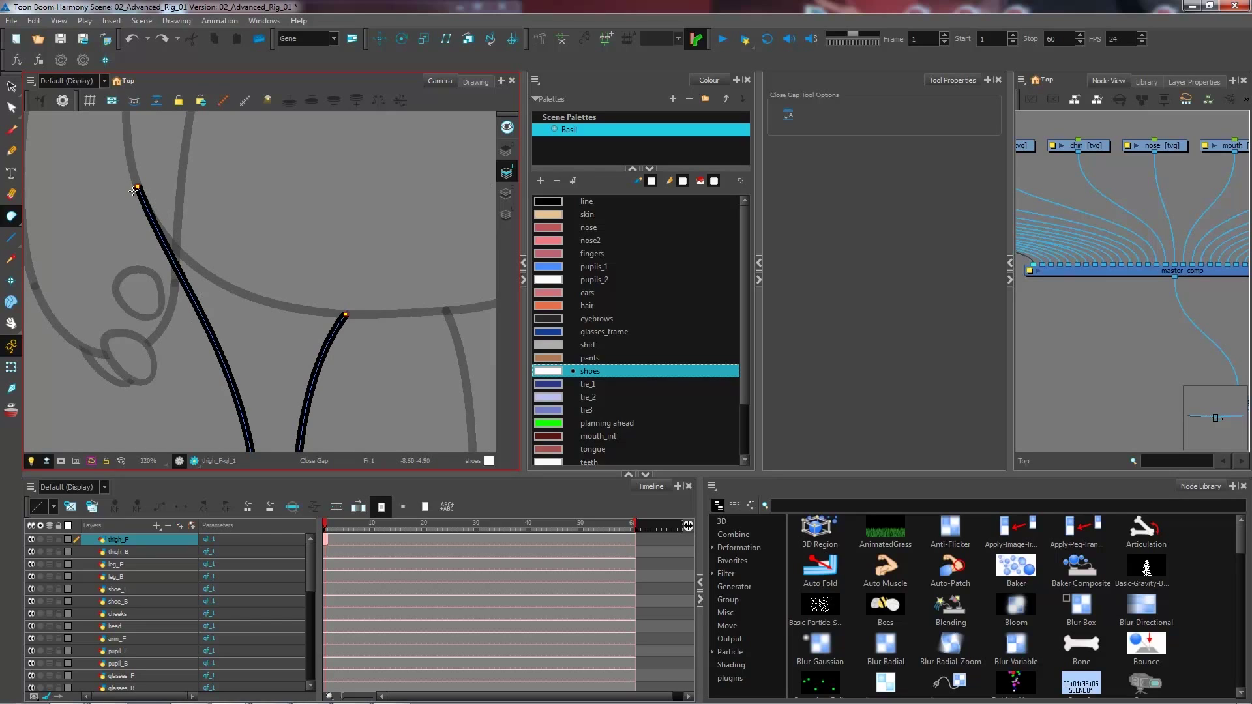
pyautogui.moveTo(194, 241); pyautogui.dragTo(335, 331)
pyautogui.press('ctrl')
pyautogui.hotkey('ctrl', 'z')
# - Draw an invisible Close Gap stroke between the two upper end points of the front thigh outline
pyautogui.press('2')
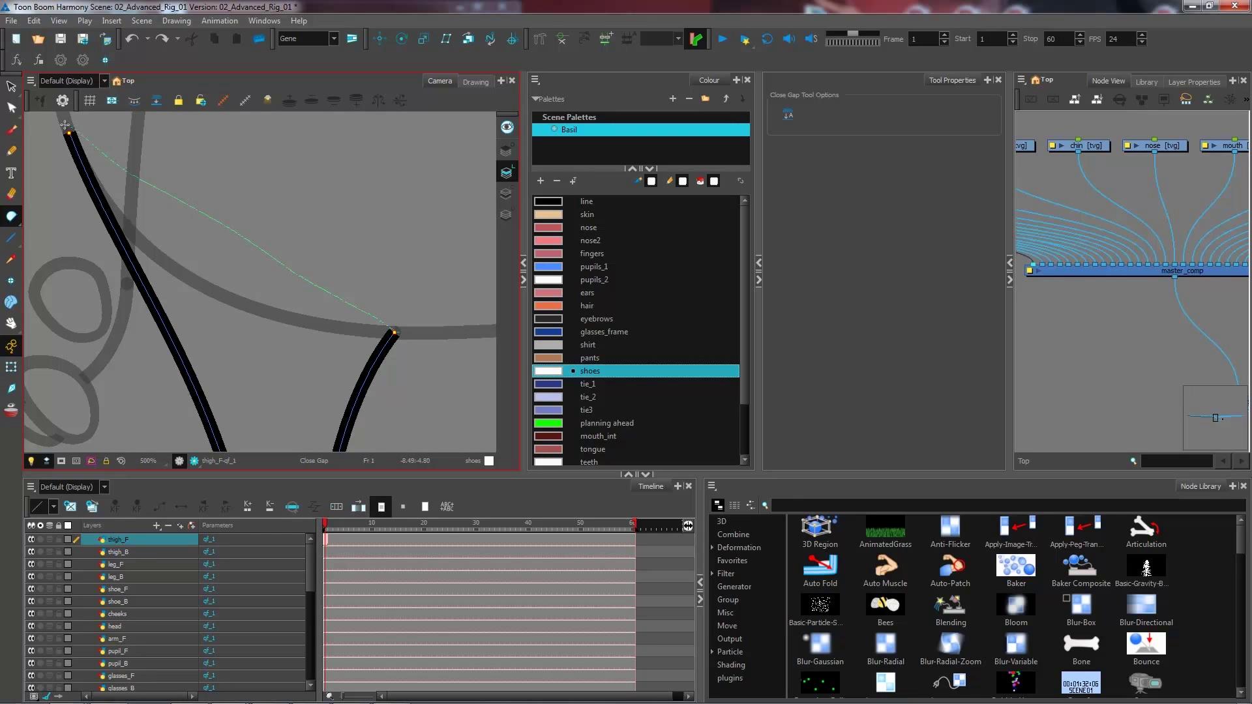
pyautogui.moveTo(66, 126); pyautogui.dragTo(64, 125)
pyautogui.press('1')
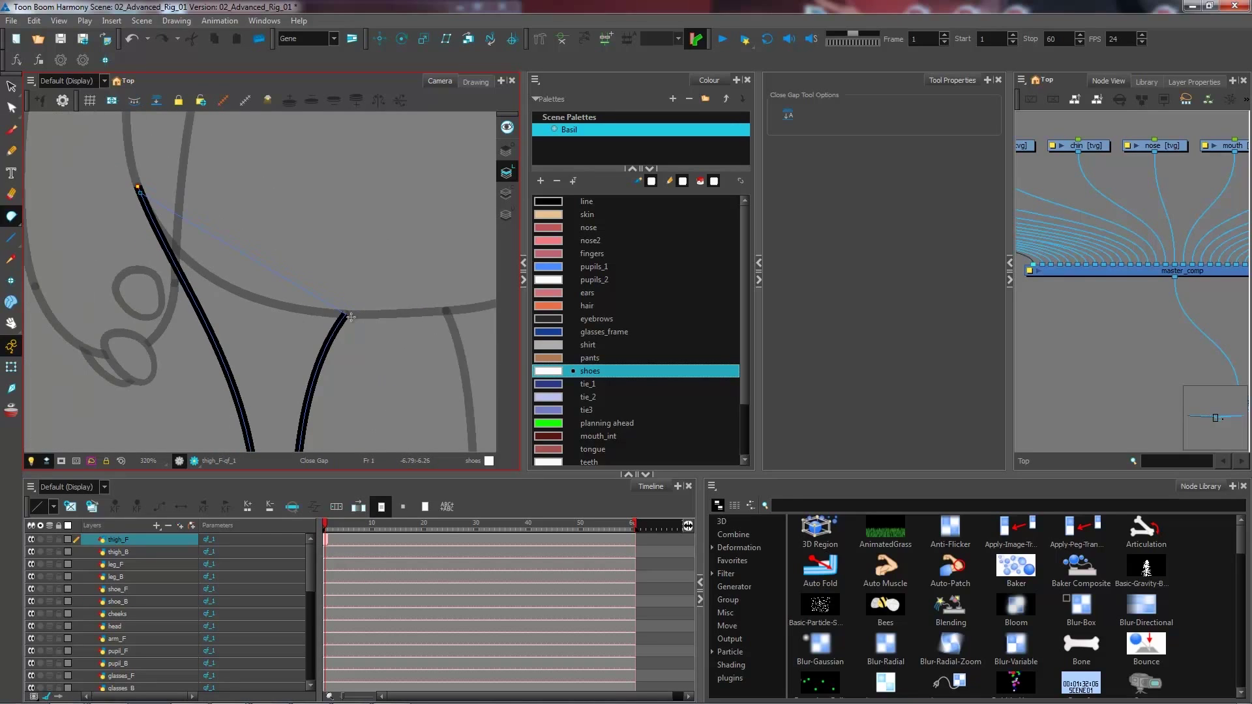
# - Snap the loose upper end of the closing stroke onto the outer thigh line's end point with the Contour Editor
pyautogui.press('2')
pyautogui.press('2')
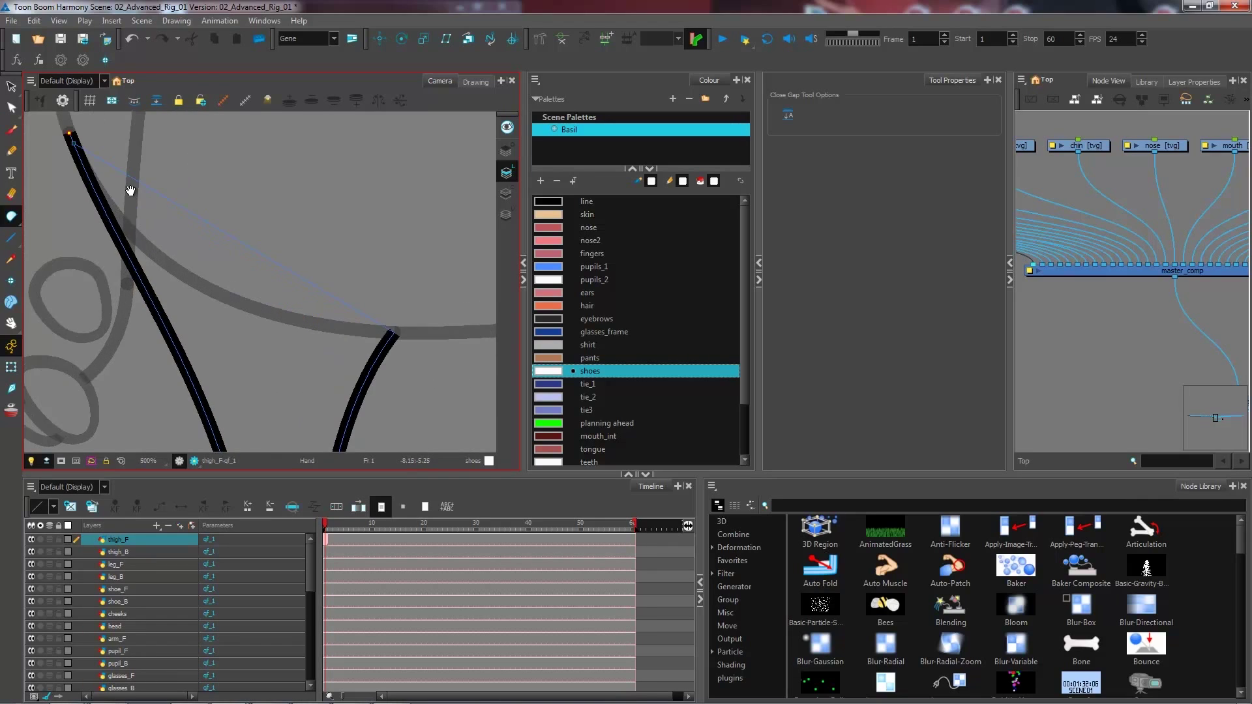
pyautogui.moveTo(129, 190); pyautogui.dragTo(317, 275)
pyautogui.press('2')
pyautogui.click(17, 112)
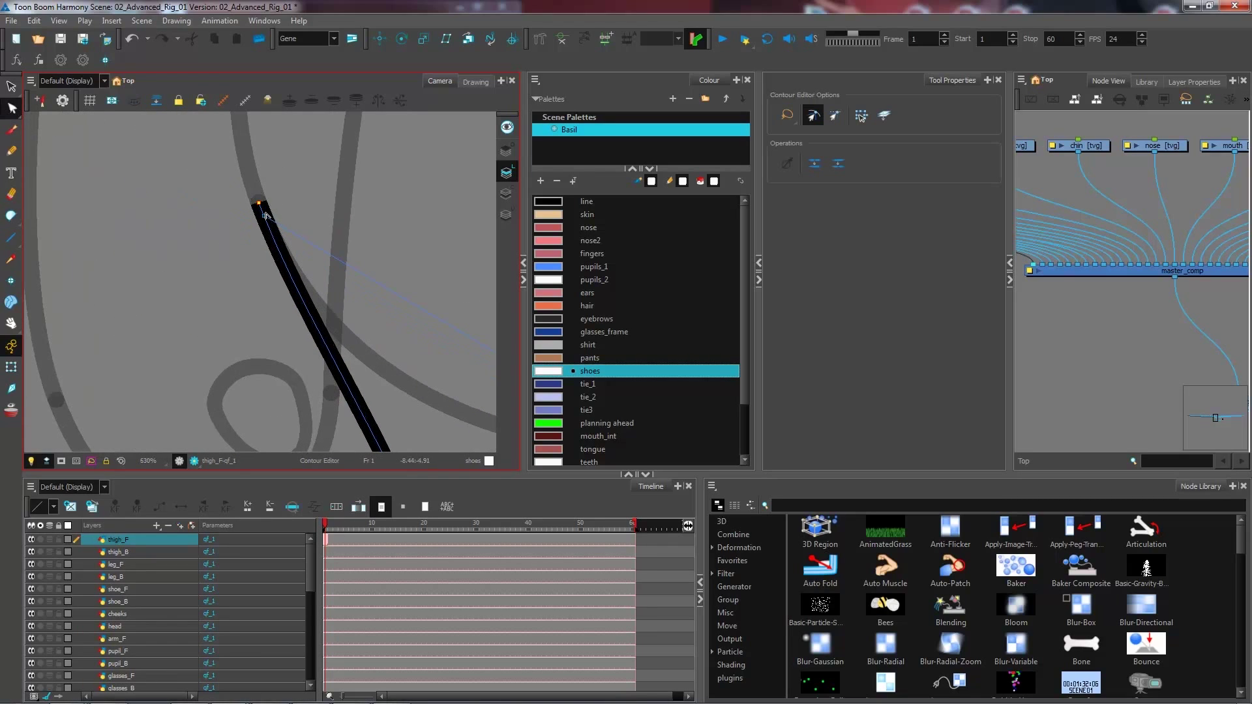
pyautogui.click(267, 218)
pyautogui.moveTo(267, 217); pyautogui.dragTo(259, 204)
pyautogui.press('1')
pyautogui.press('1')
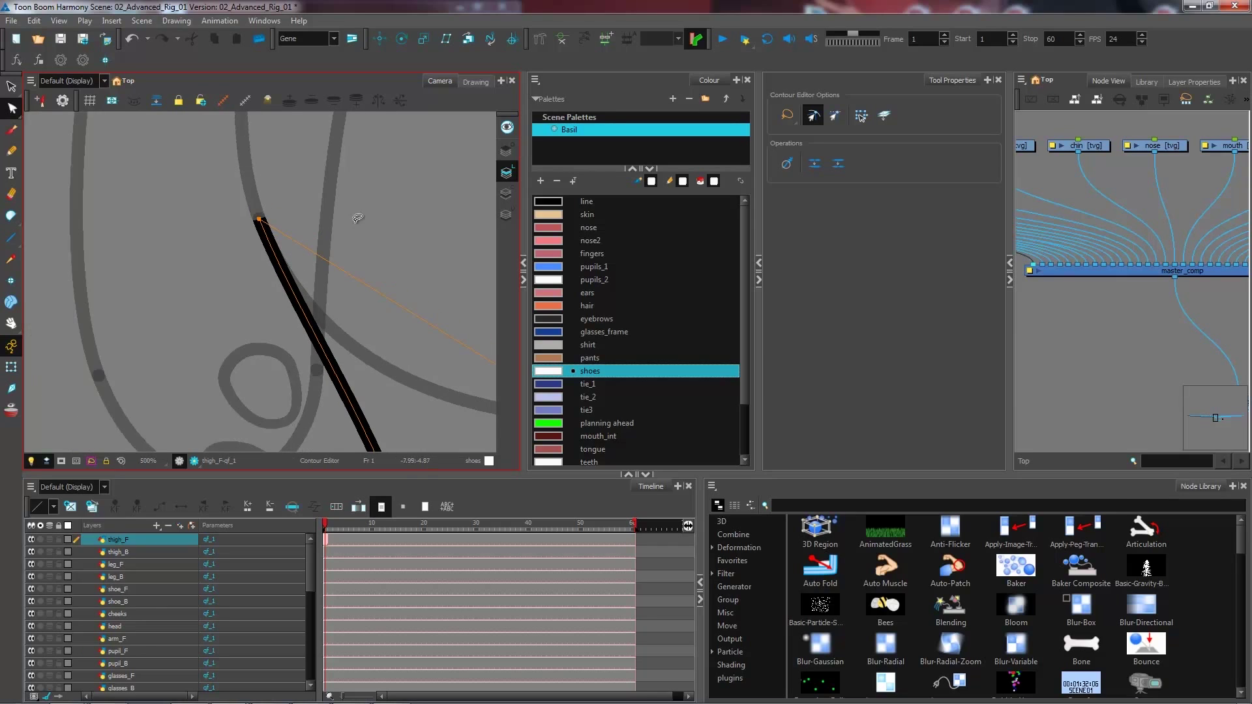
# - Bend the invisible closing stroke into an upward arc across the top of the front thigh
pyautogui.moveTo(404, 312); pyautogui.dragTo(239, 207)
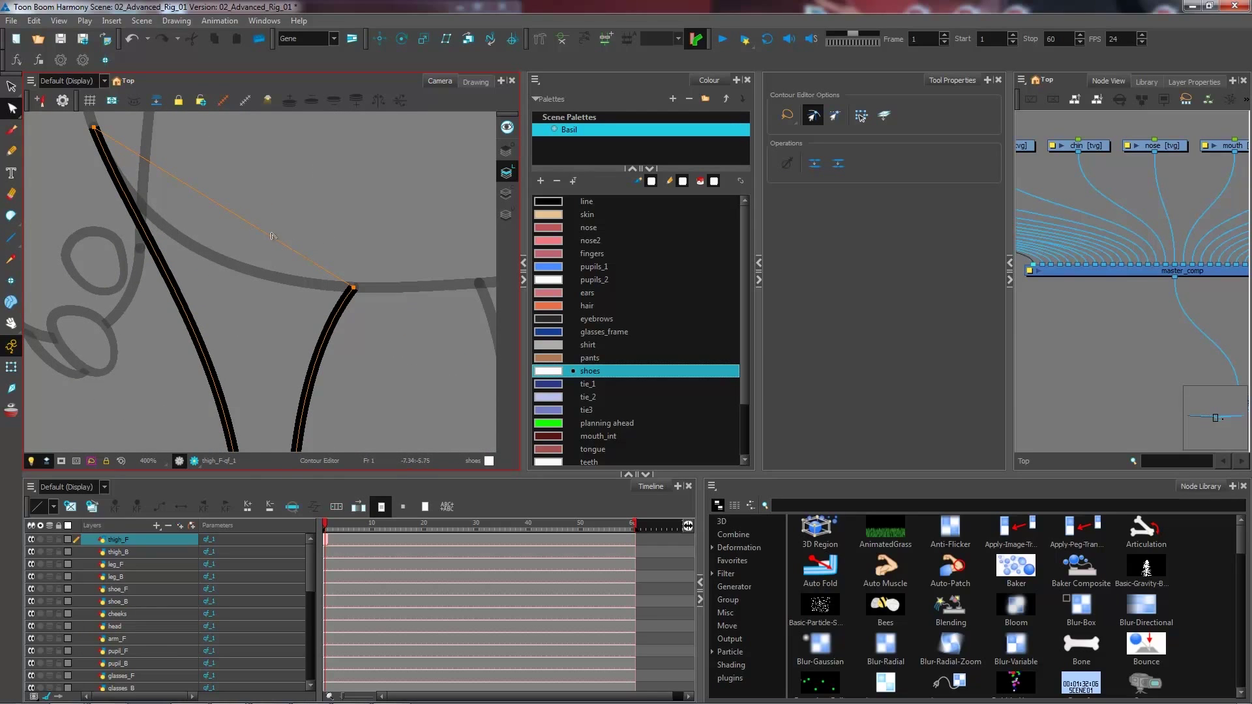
pyautogui.moveTo(230, 213); pyautogui.dragTo(263, 186)
pyautogui.click(340, 260)
pyautogui.click(392, 240)
pyautogui.press('1')
pyautogui.press('1')
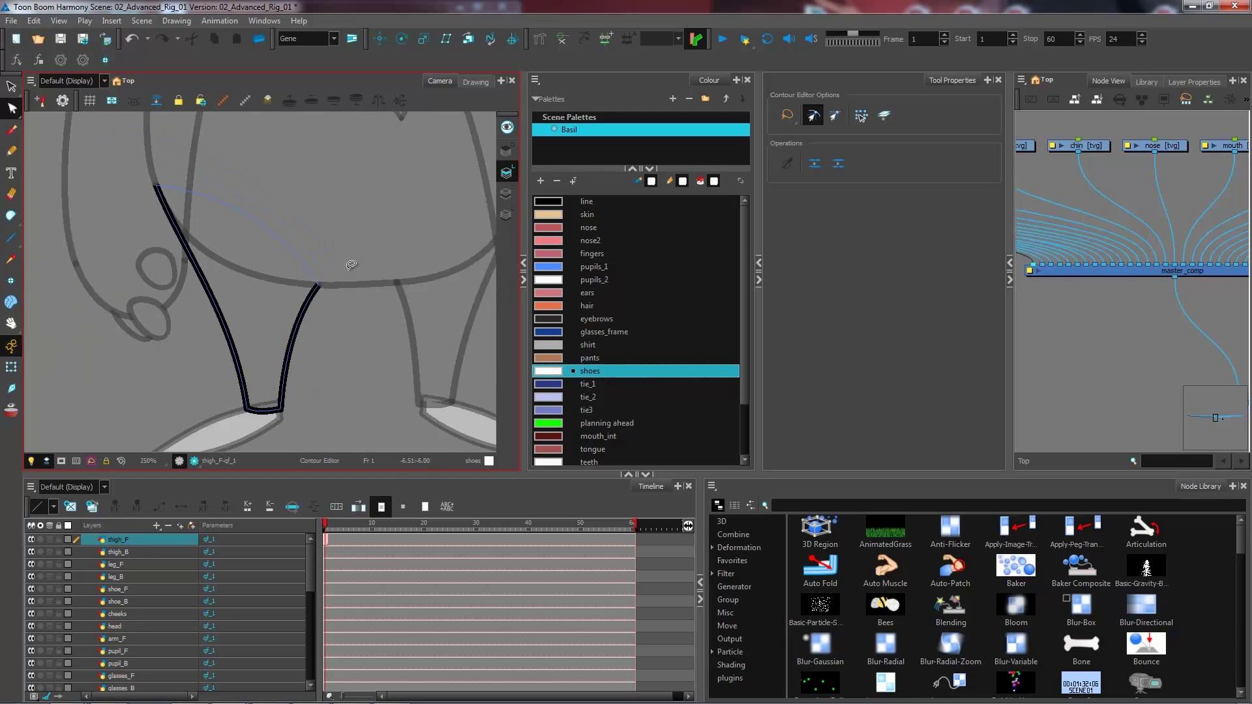
# - Paint the closed front thigh with the pants colour and check the fill with the Transform tool
pyautogui.click(11, 216)
pyautogui.click(32, 216)
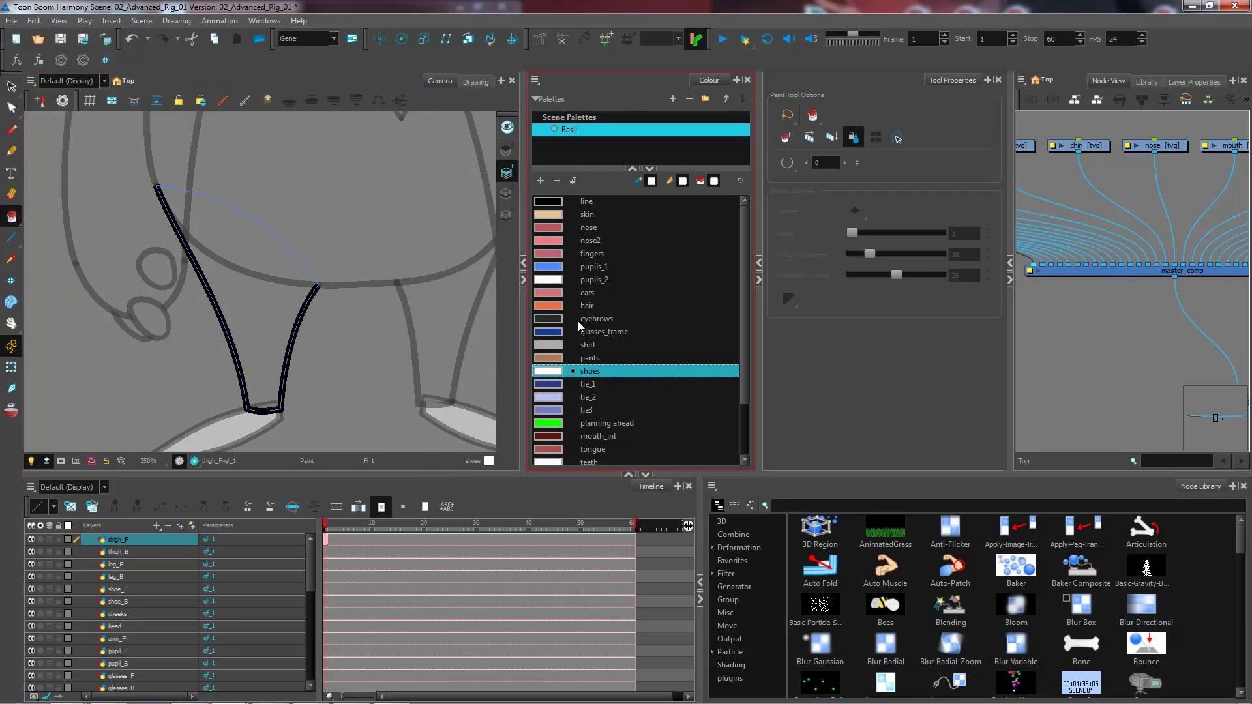
pyautogui.click(584, 358)
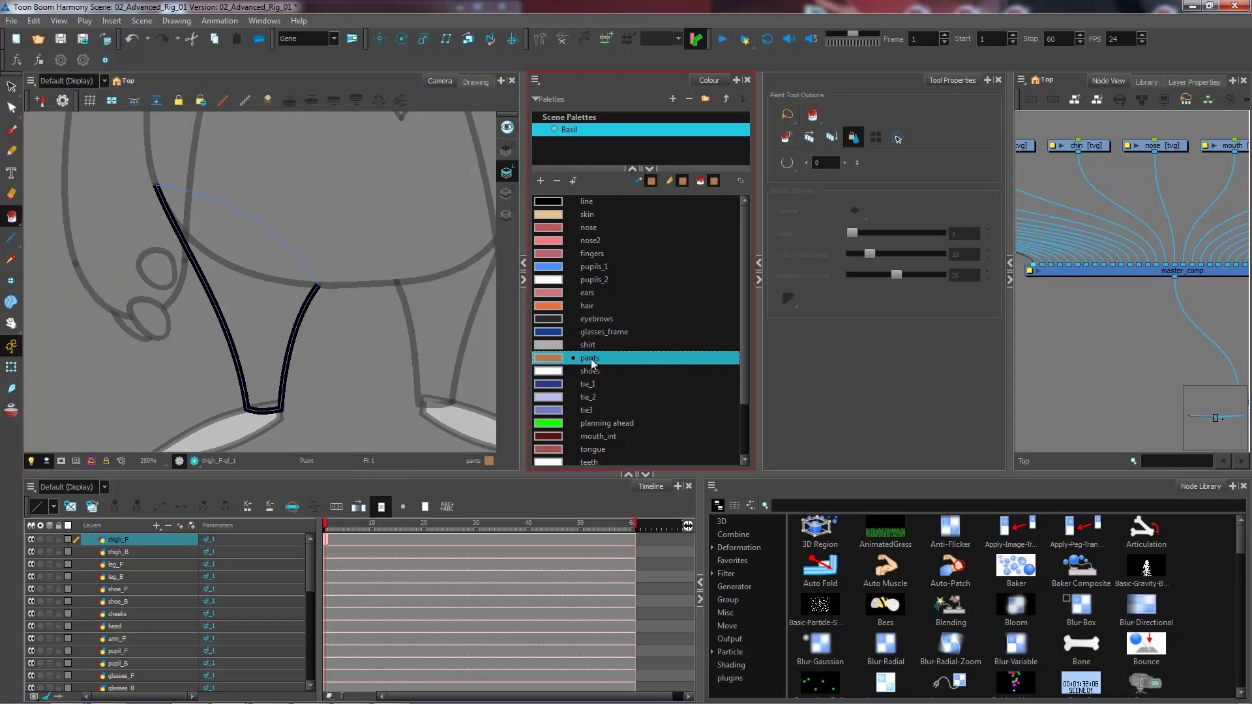
pyautogui.click(257, 304)
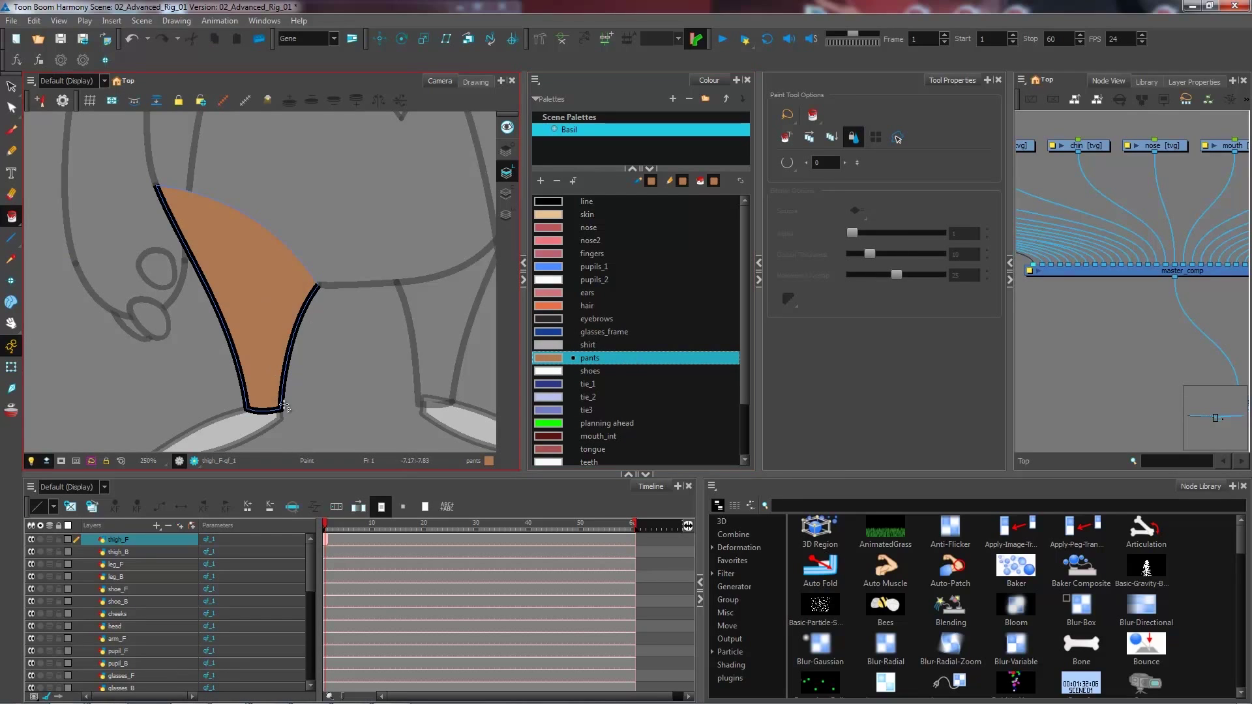
pyautogui.click(11, 368)
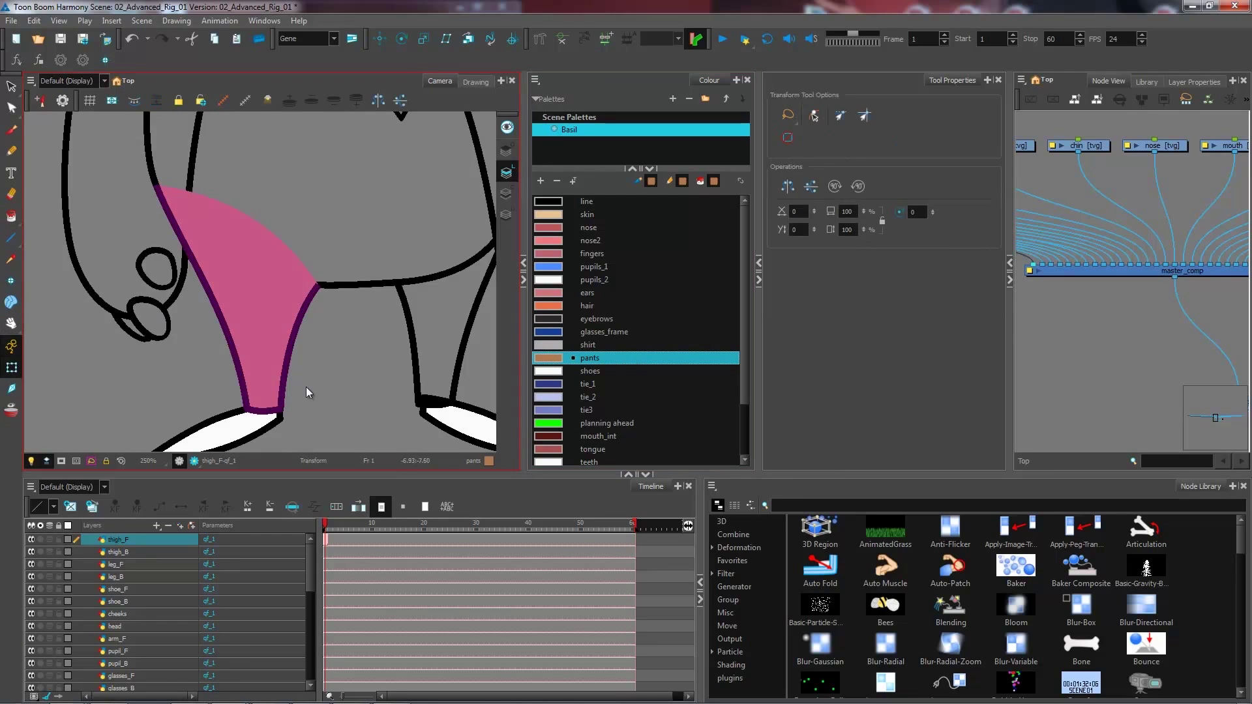
pyautogui.click(357, 423)
# - Select the body drawing and paint its area below the waistline with the pants colour
pyautogui.scroll(-2, 352, 391)
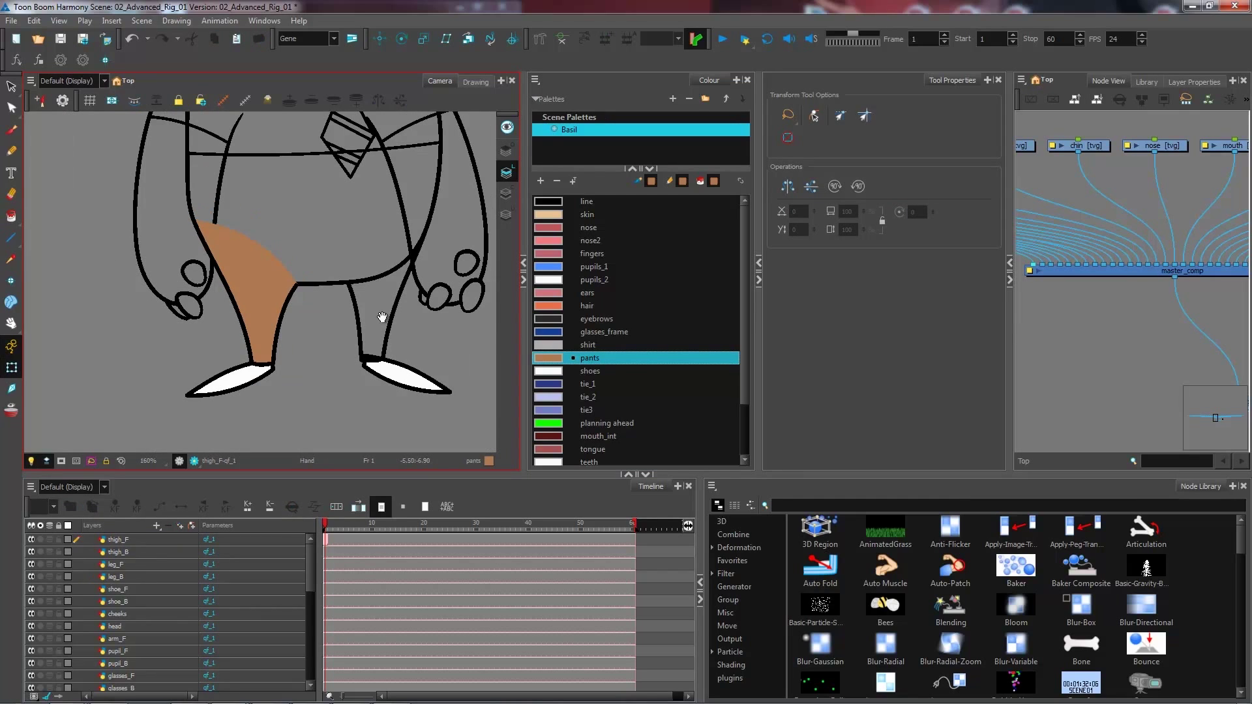
pyautogui.moveTo(382, 318); pyautogui.dragTo(328, 352)
pyautogui.click(297, 341)
pyautogui.scroll(1, 302, 344)
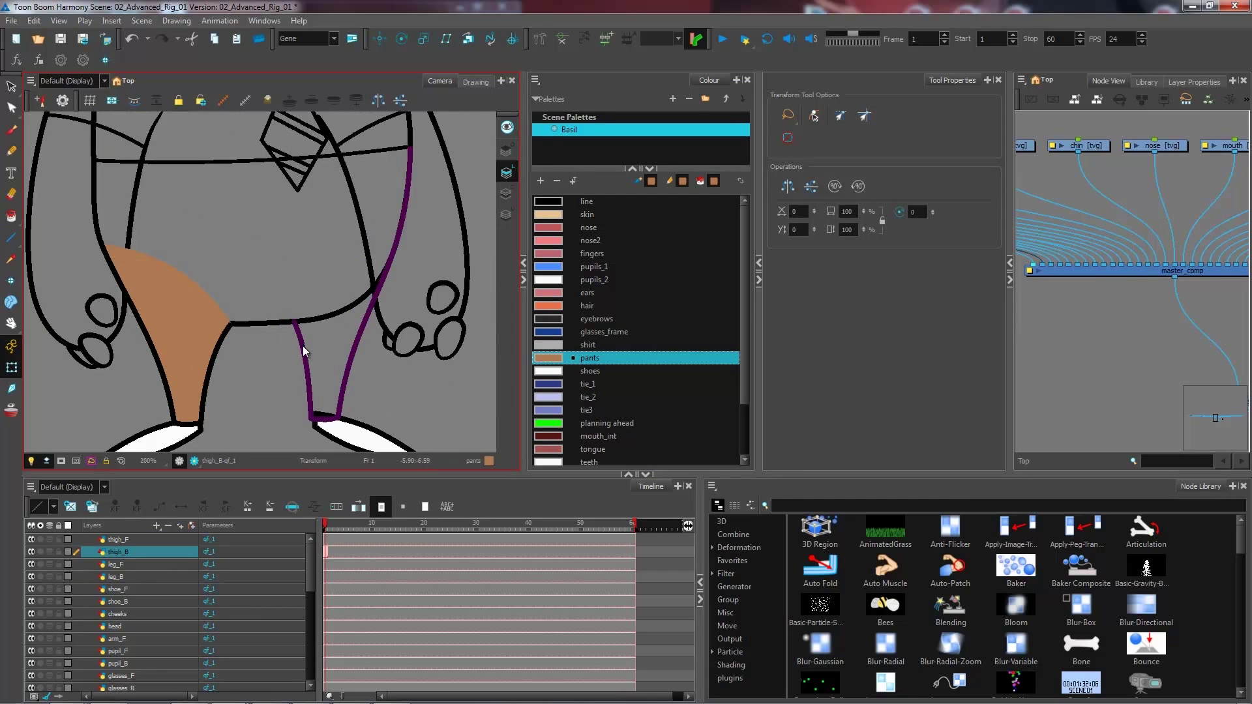
pyautogui.click(276, 320)
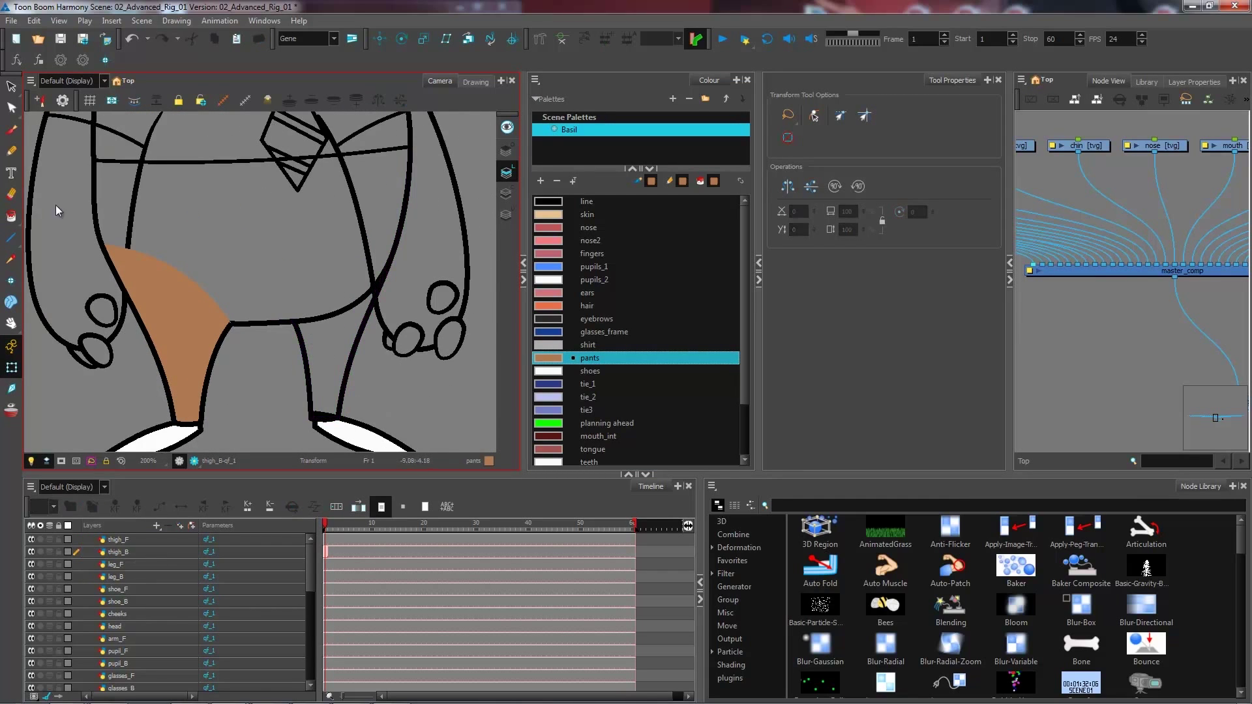
pyautogui.click(260, 315)
pyautogui.click(11, 216)
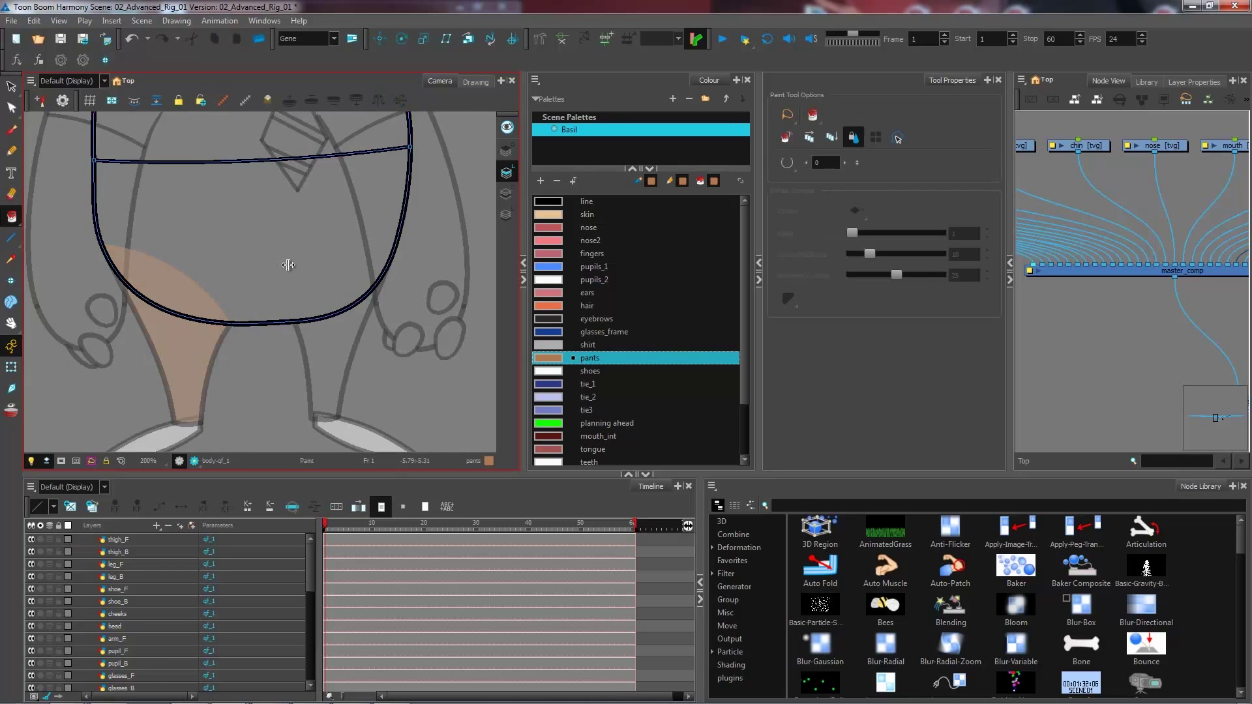
pyautogui.click(255, 274)
pyautogui.click(589, 361)
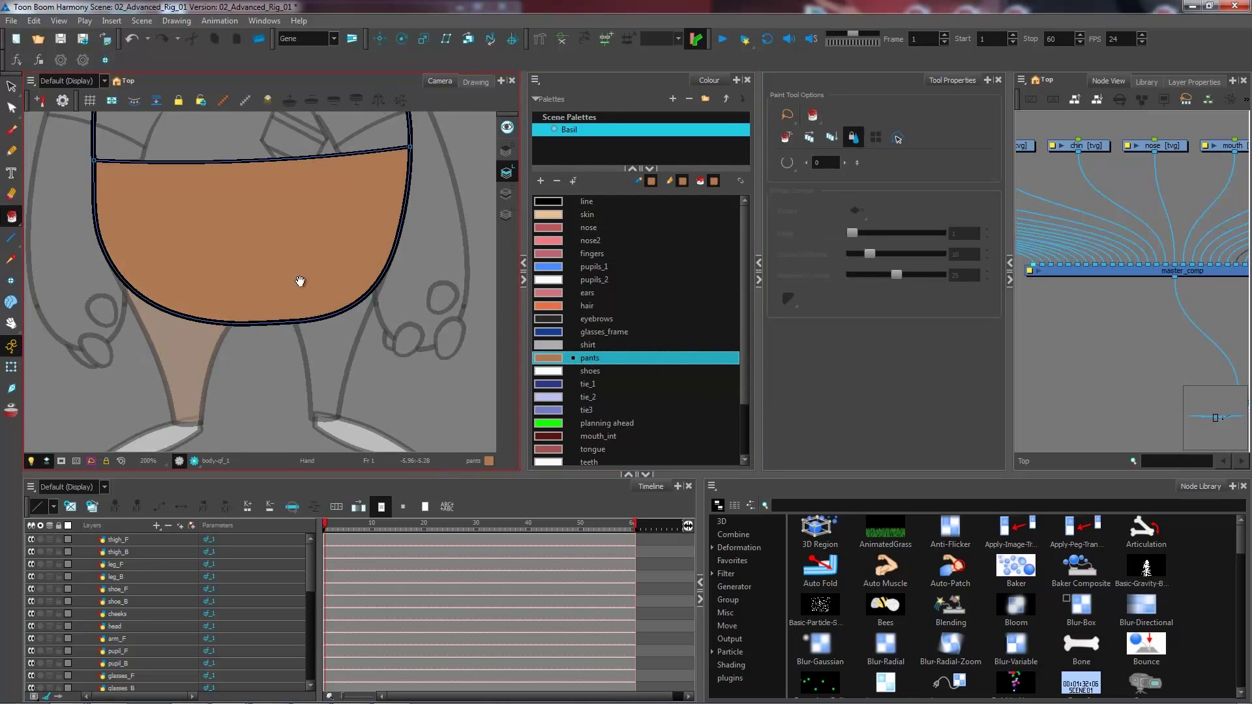
# - Paint the body area above the waistline with the shirt colour
pyautogui.moveTo(298, 278); pyautogui.dragTo(330, 459)
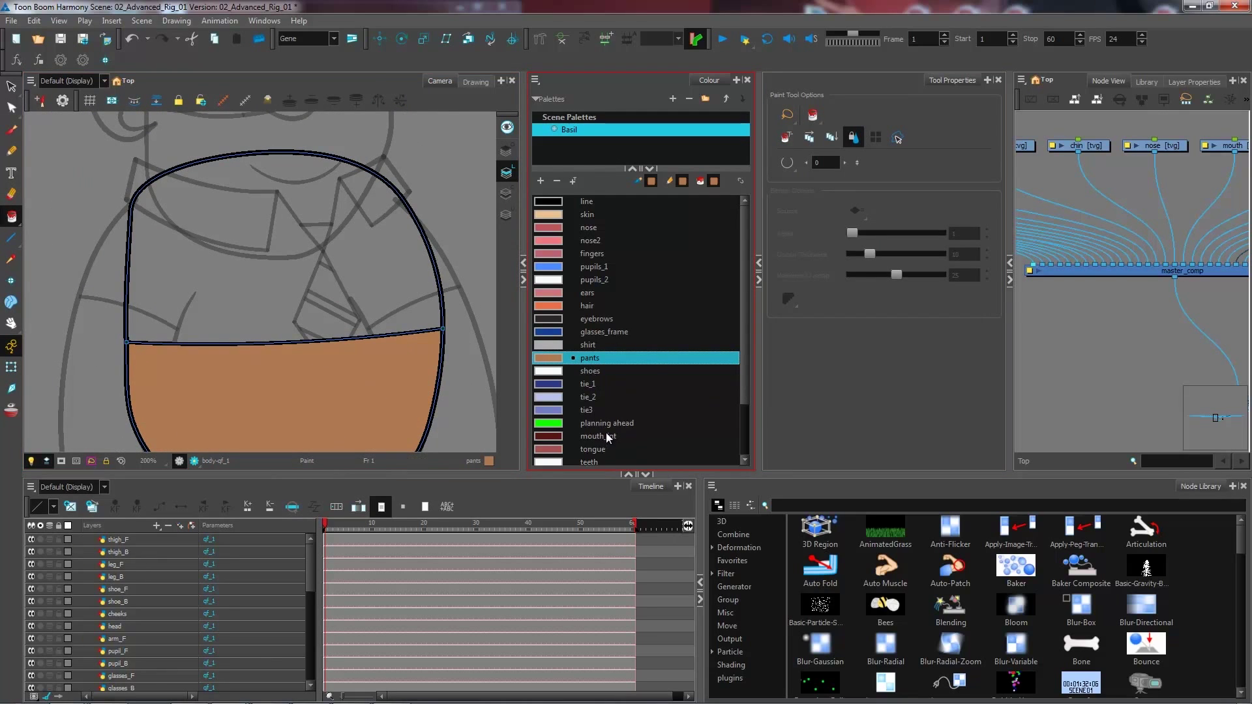
pyautogui.click(592, 345)
pyautogui.click(280, 273)
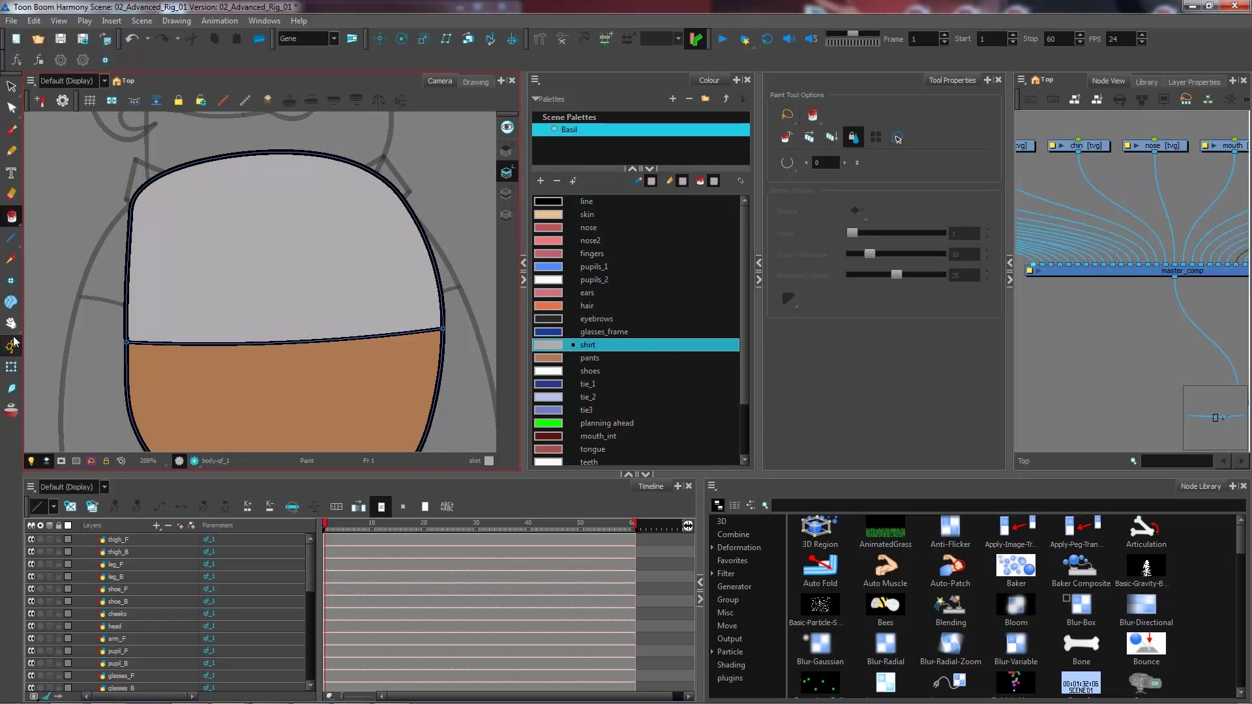
# - Select the cheeks drawing and paint its closed shape with the skin colour
pyautogui.click(12, 369)
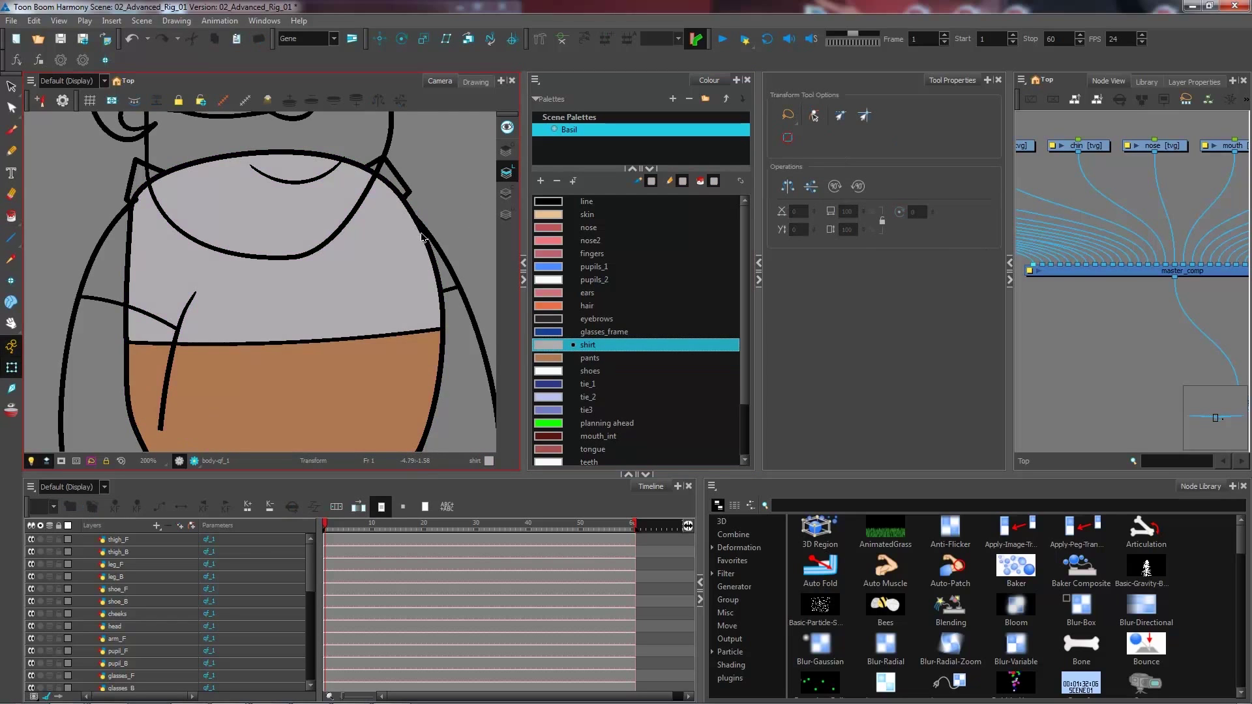
pyautogui.moveTo(401, 180); pyautogui.dragTo(401, 333)
pyautogui.click(1062, 321)
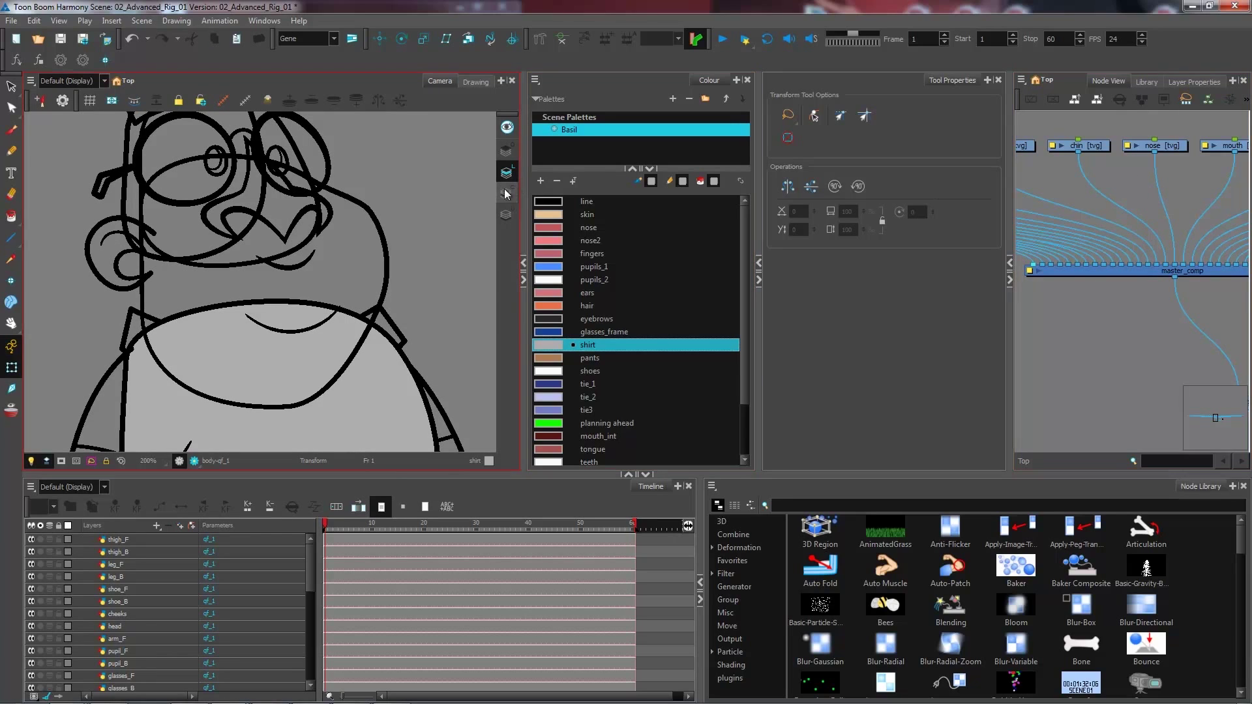
pyautogui.click(375, 224)
pyautogui.click(12, 216)
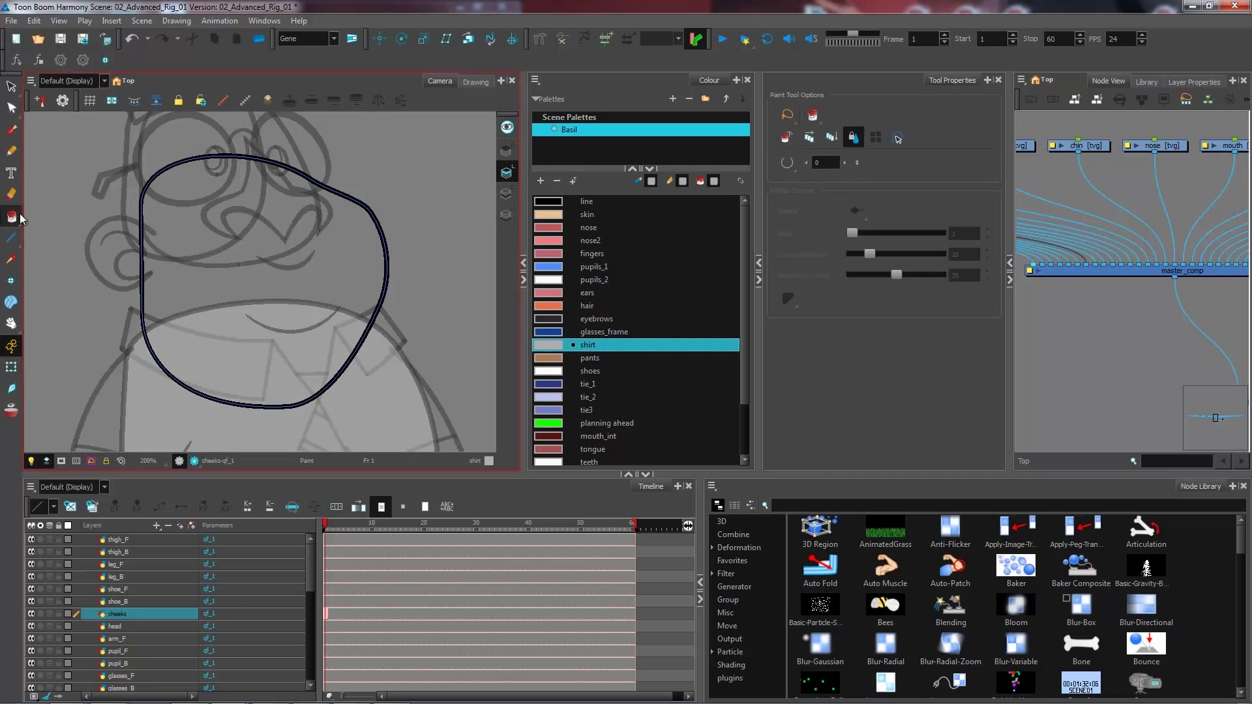
pyautogui.click(596, 214)
pyautogui.click(260, 245)
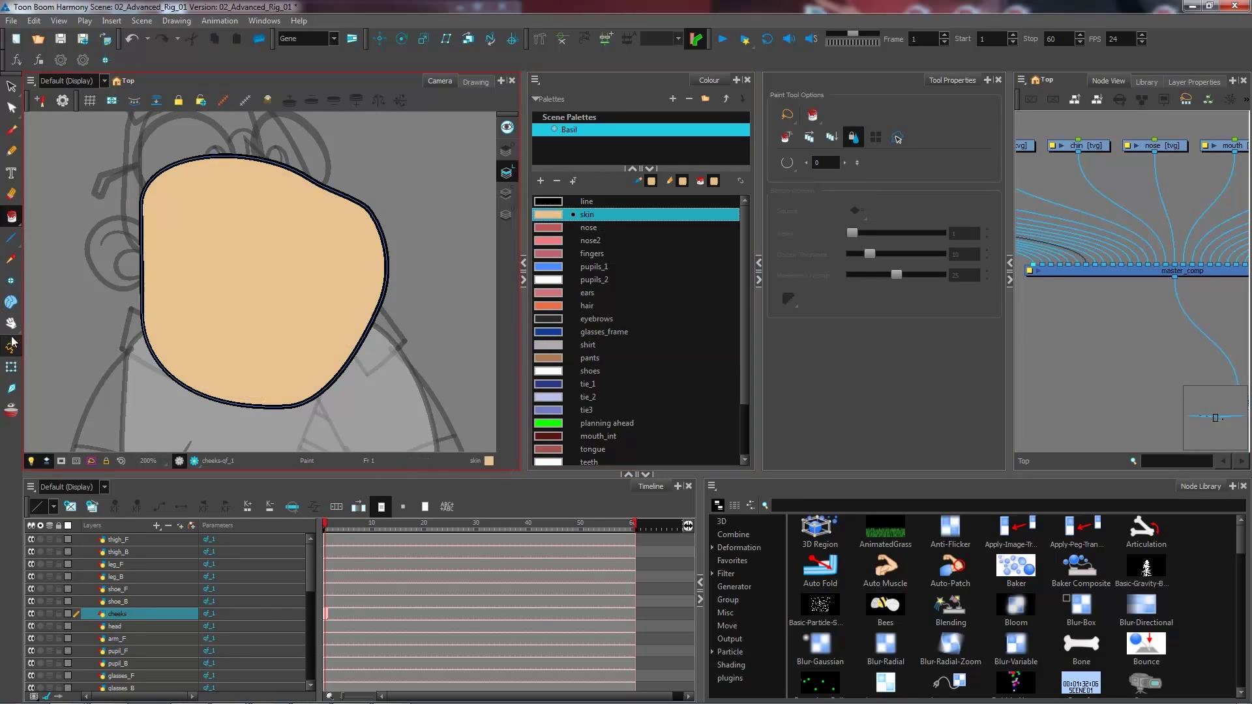
# - Check the cheeks' fill with the Transform tool and hide the cheeks layer
pyautogui.click(11, 367)
pyautogui.click(416, 205)
pyautogui.click(331, 260)
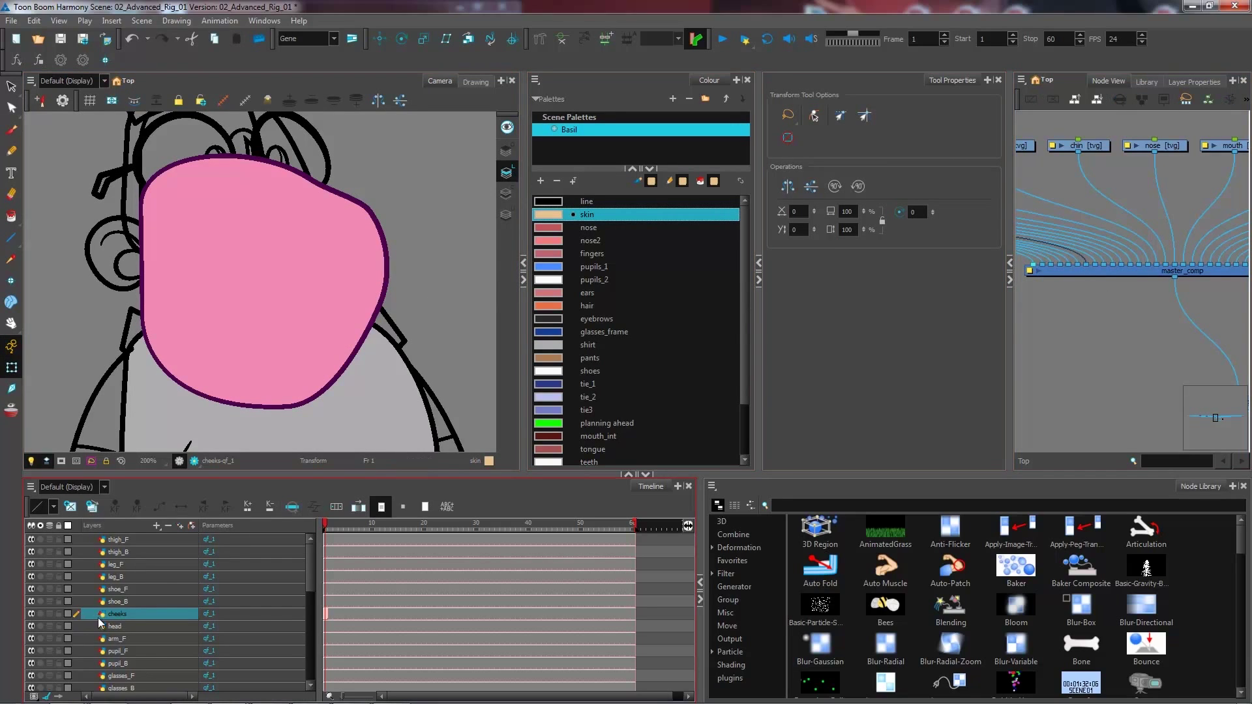
pyautogui.click(32, 614)
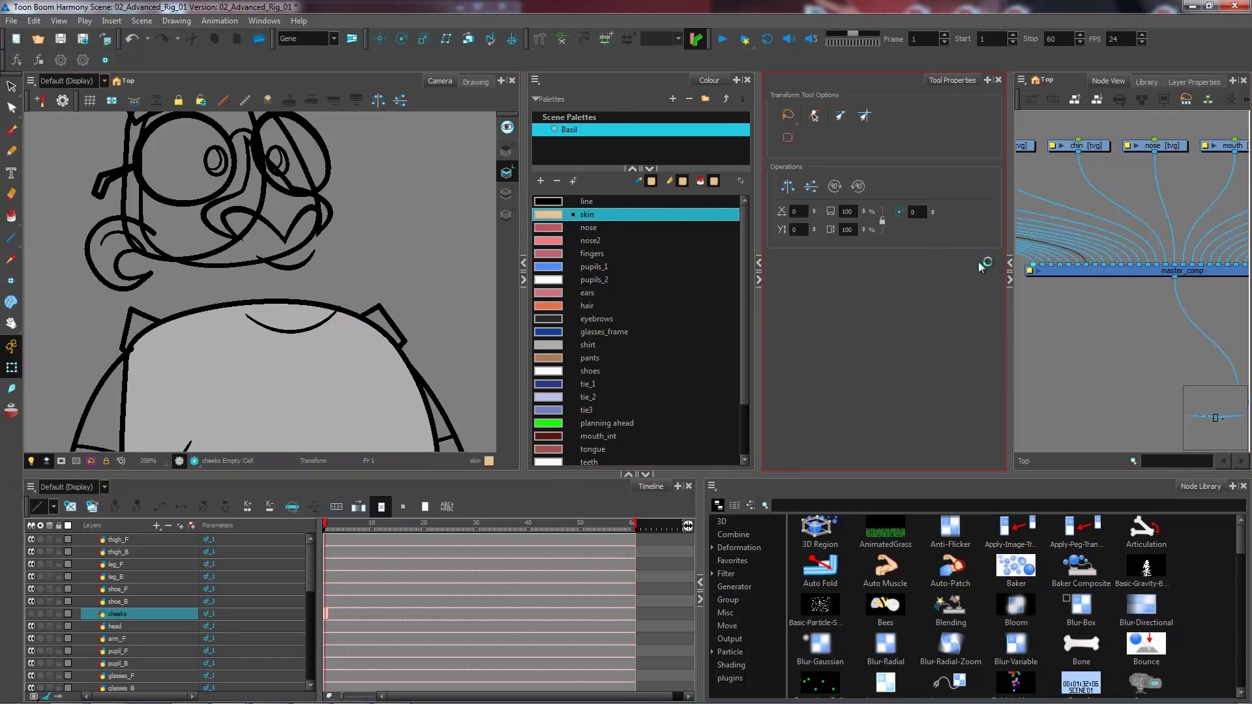
# - Enable the Basil_ref node in the node network to show the coloured reference artwork and select it
pyautogui.moveTo(374, 281); pyautogui.dragTo(474, 289)
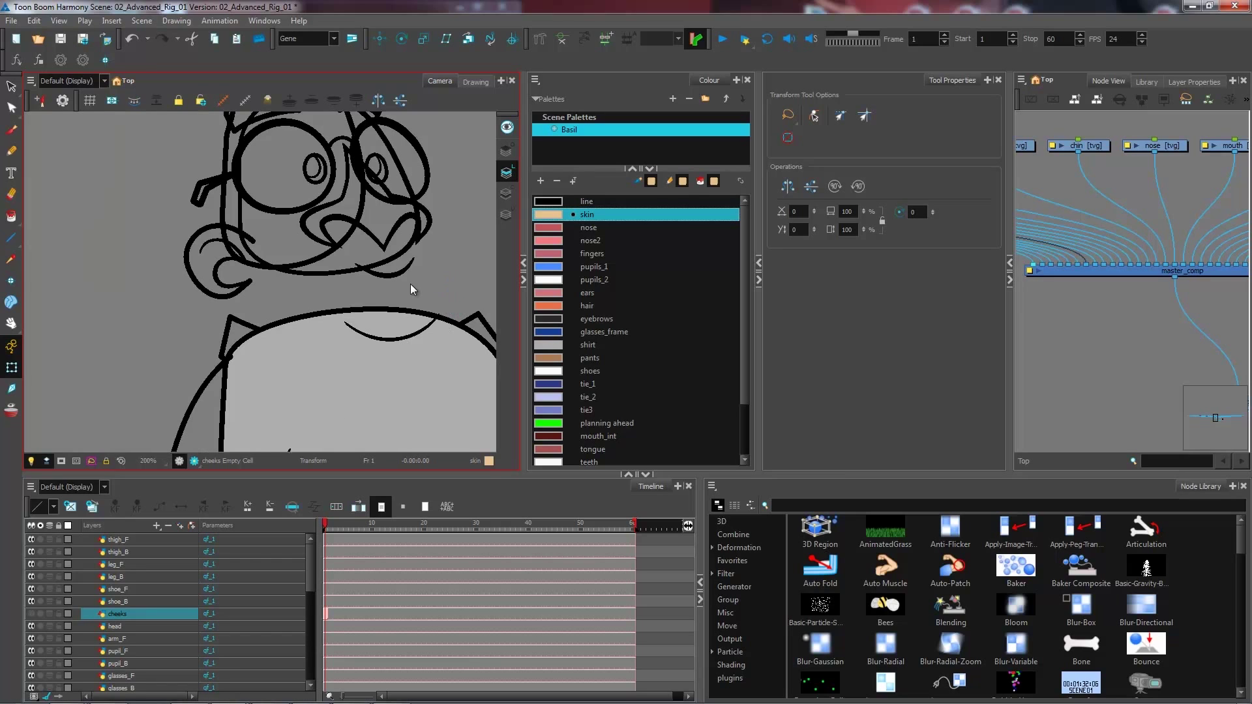
pyautogui.press('2')
pyautogui.moveTo(428, 256); pyautogui.dragTo(350, 297)
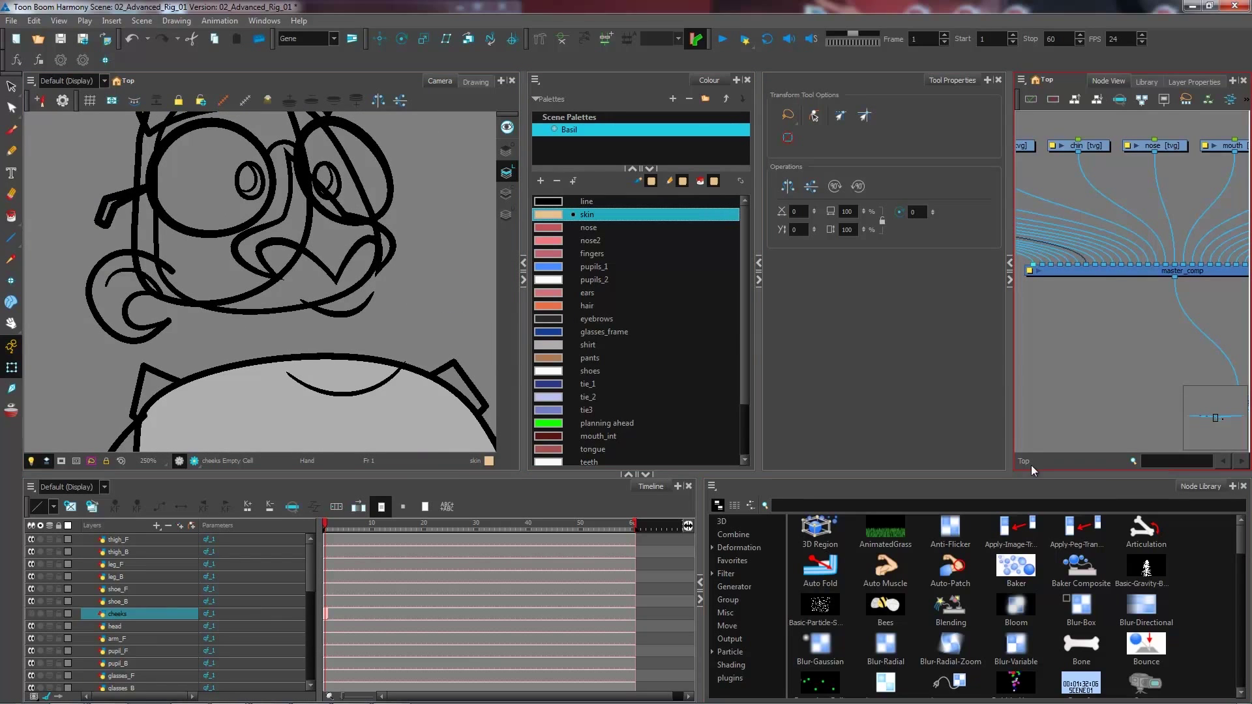
pyautogui.click(1133, 359)
pyautogui.moveTo(1158, 377); pyautogui.dragTo(1017, 307)
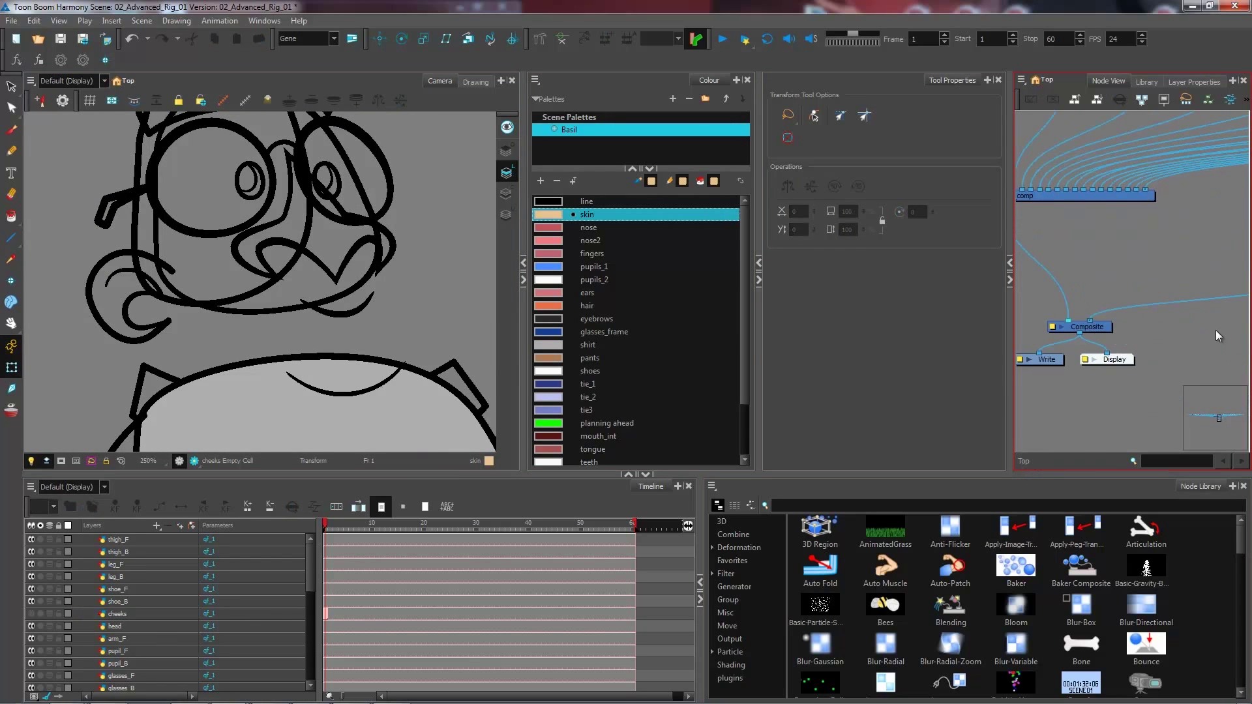
pyautogui.moveTo(1192, 334); pyautogui.dragTo(1121, 255)
pyautogui.press('a')
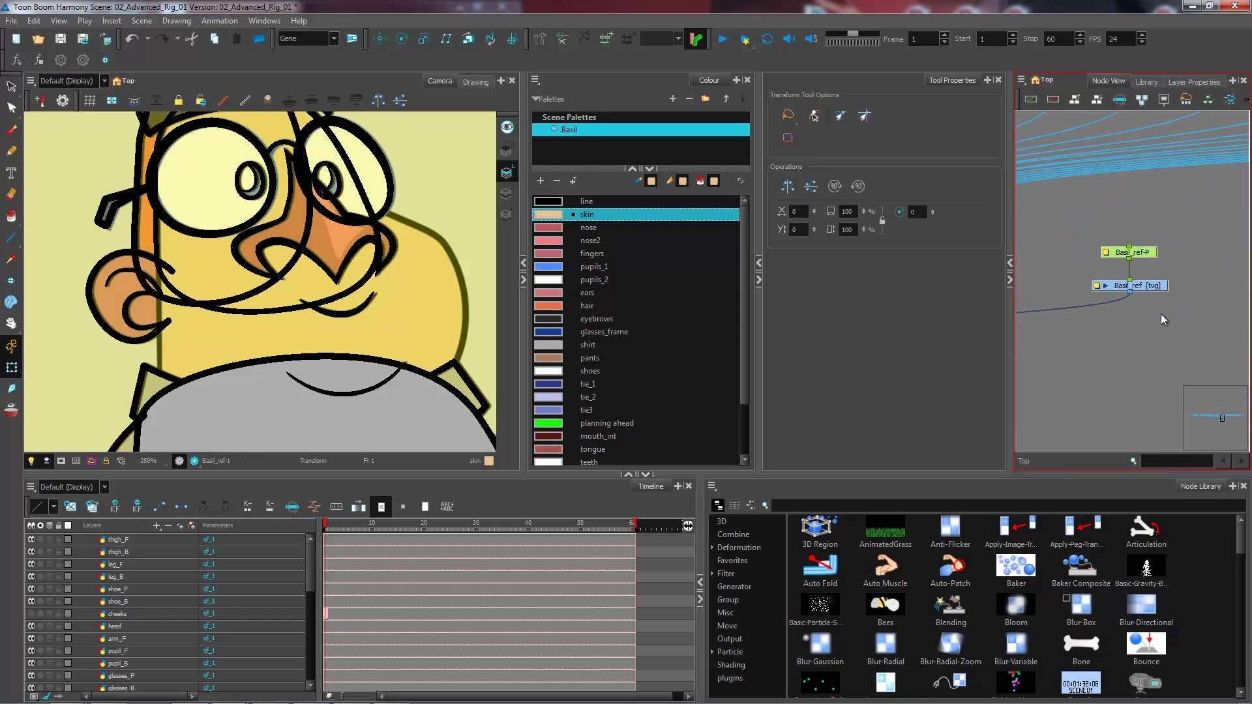
pyautogui.click(1159, 317)
pyautogui.click(1144, 287)
# - Activate the Paint tool and select the nose drawing in the node network
pyautogui.moveTo(358, 259); pyautogui.dragTo(344, 316)
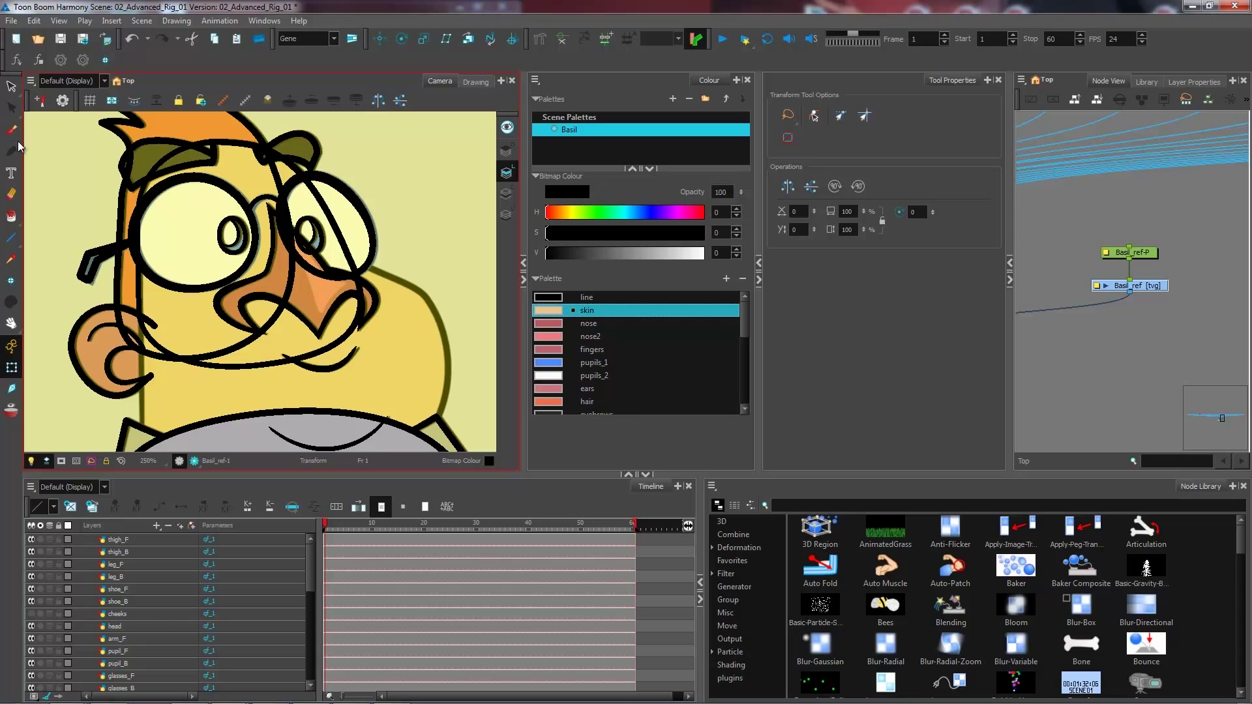
pyautogui.click(12, 216)
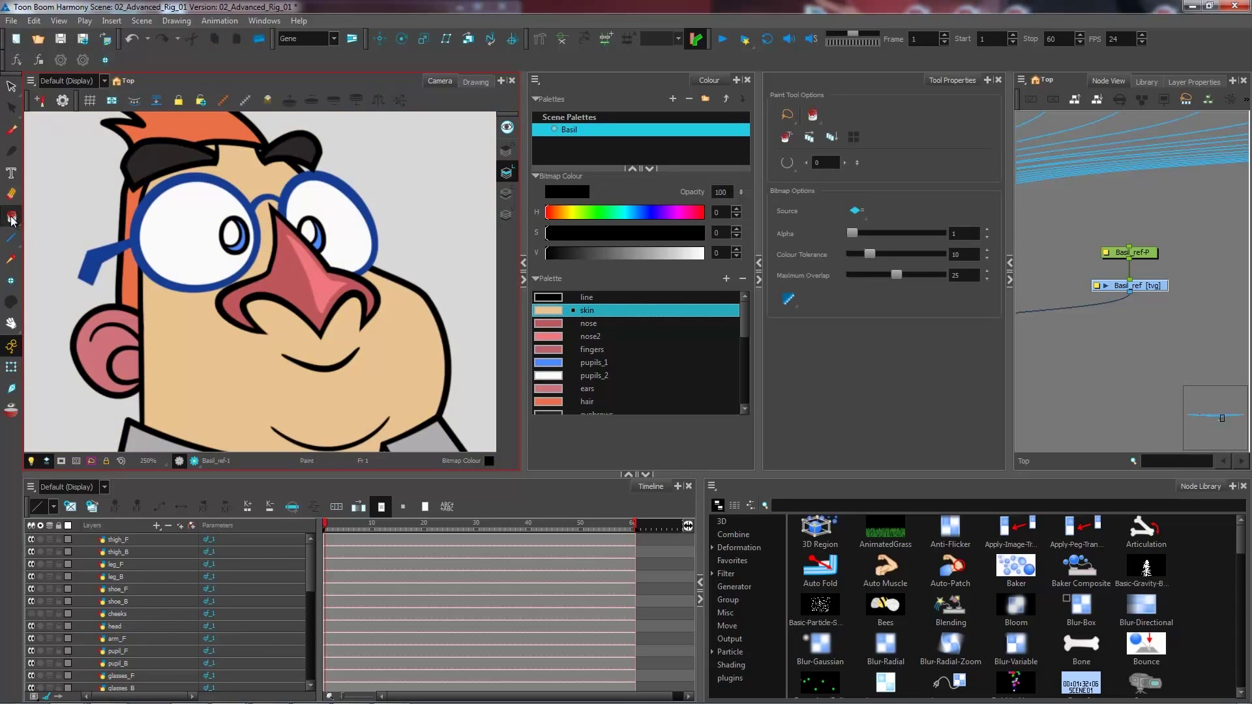
pyautogui.moveTo(11, 215)
pyautogui.mouseDown()
pyautogui.moveTo(50, 274)
pyautogui.moveTo(52, 257)
pyautogui.mouseUp()
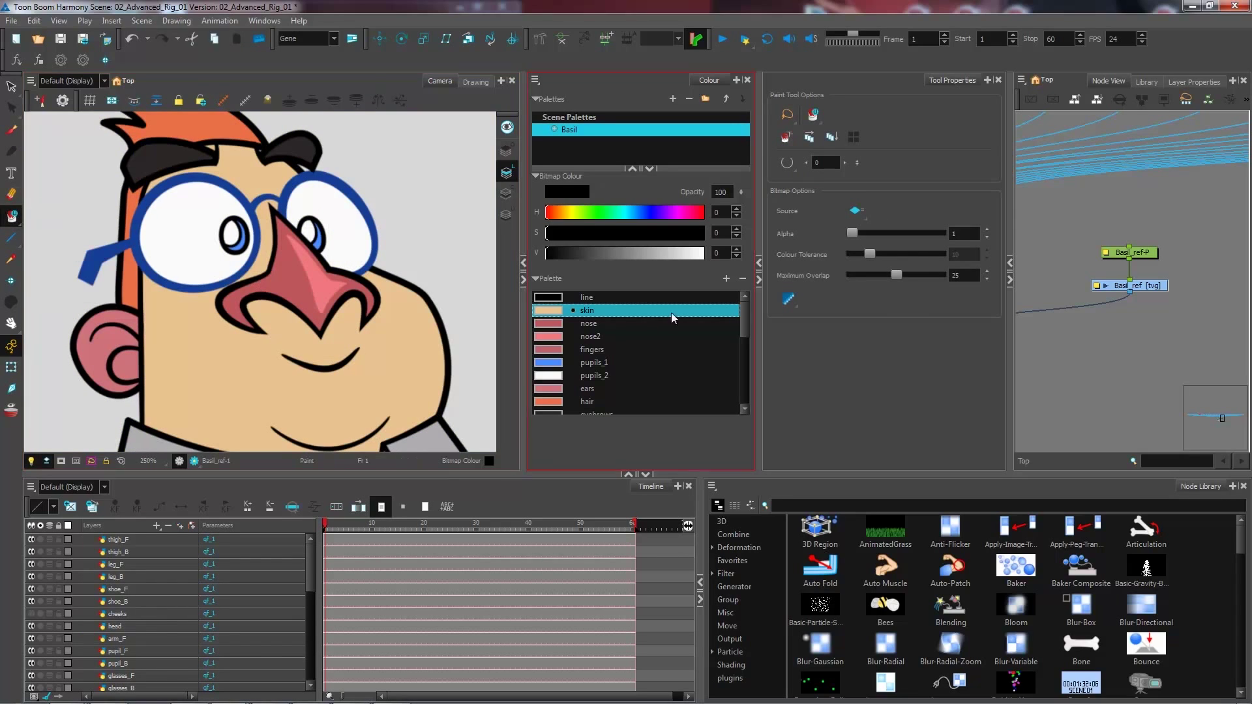
pyautogui.click(1078, 223)
pyautogui.moveTo(1067, 209); pyautogui.dragTo(1220, 320)
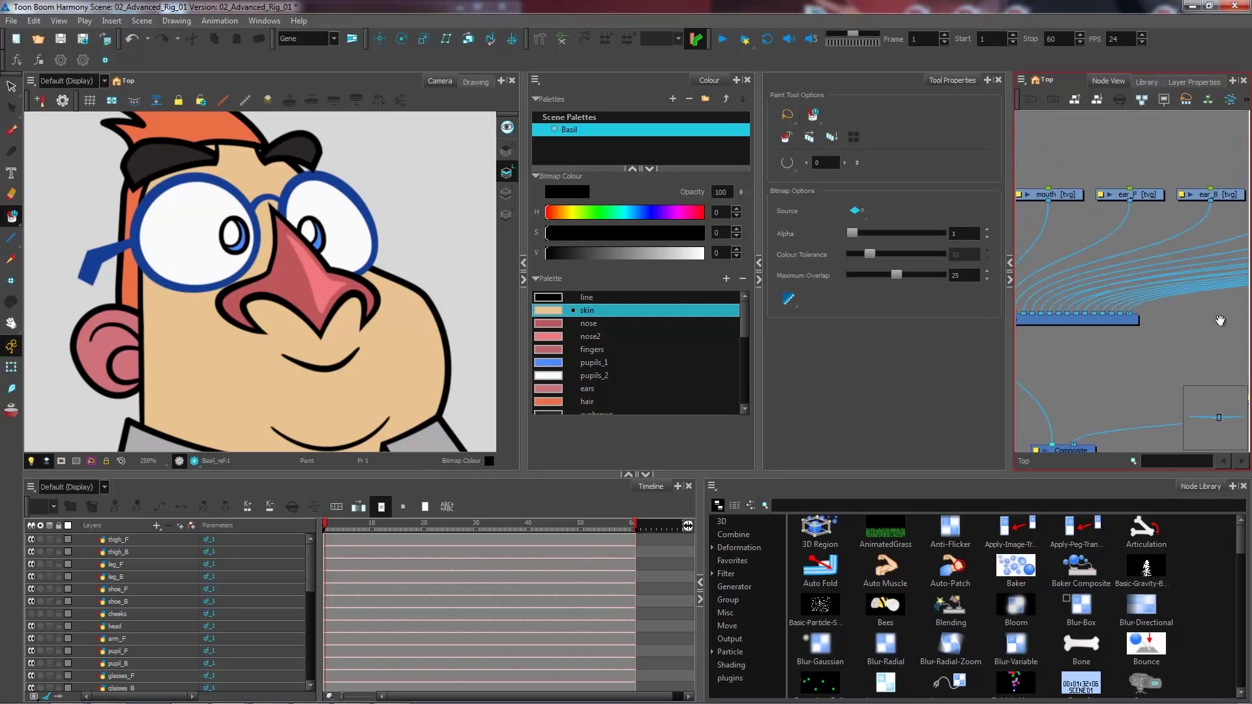
pyautogui.moveTo(1102, 232); pyautogui.dragTo(1178, 284)
pyautogui.moveTo(1052, 262); pyautogui.dragTo(1123, 266)
pyautogui.click(1122, 252)
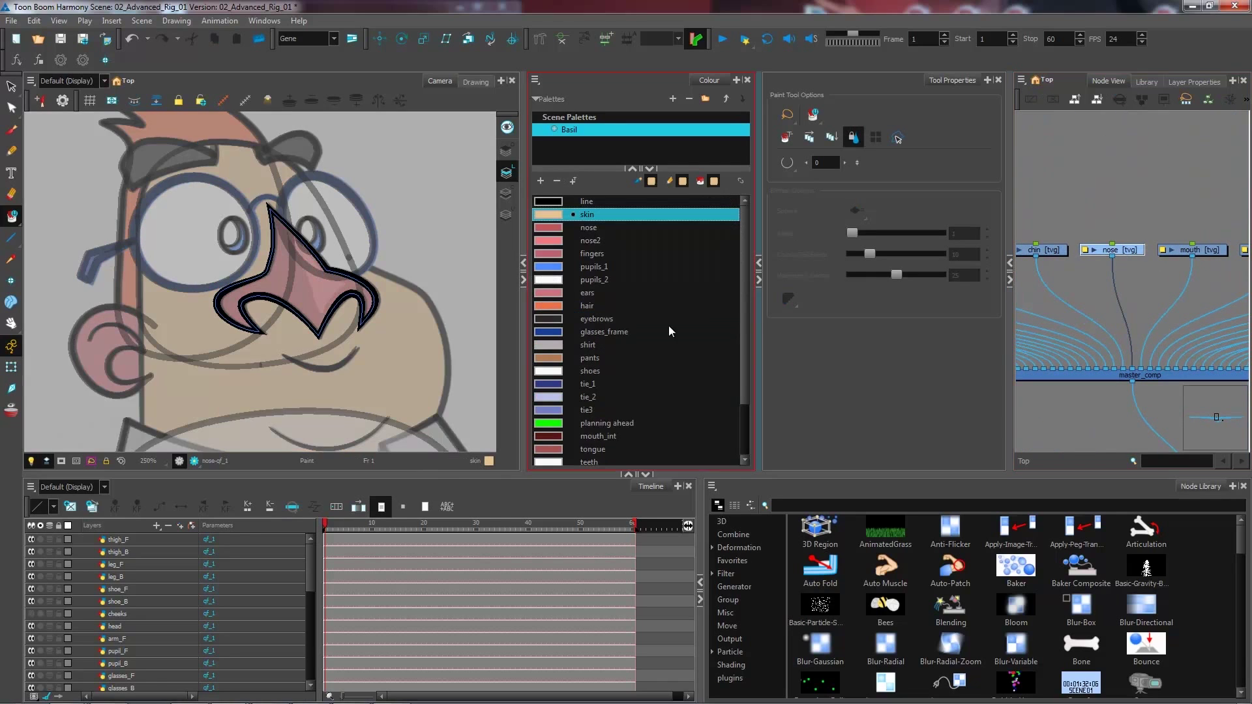
# - Draw an invisible stroke along the nose highlight's inner edge, from near the bridge to the lower tip, and select it for contour editing
pyautogui.press('2')
pyautogui.press('2')
pyautogui.scroll(2, 399, 312)
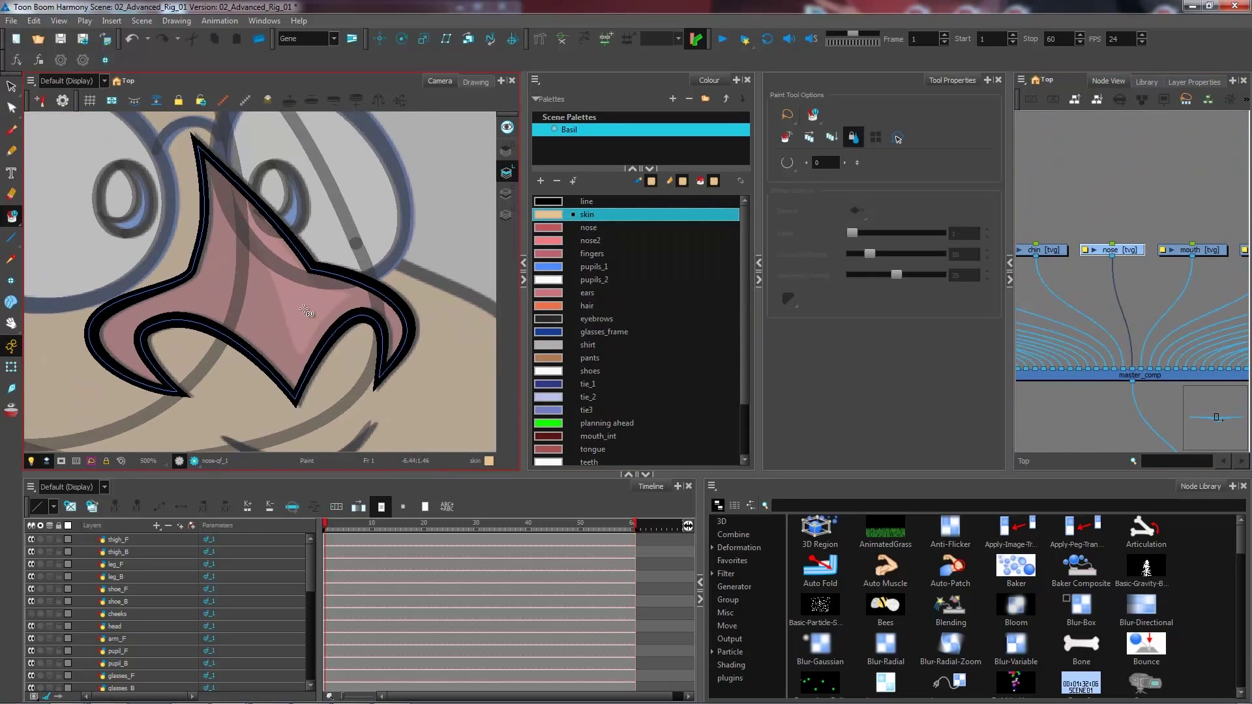
pyautogui.click(13, 222)
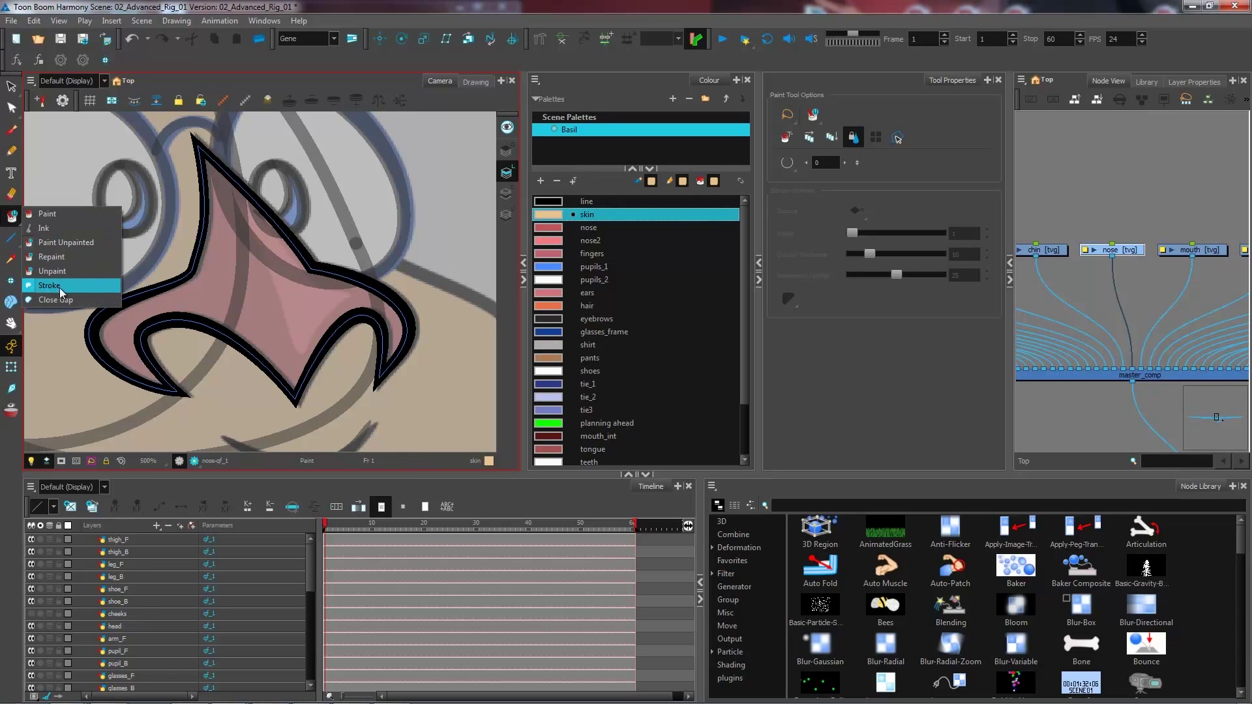
pyautogui.click(60, 288)
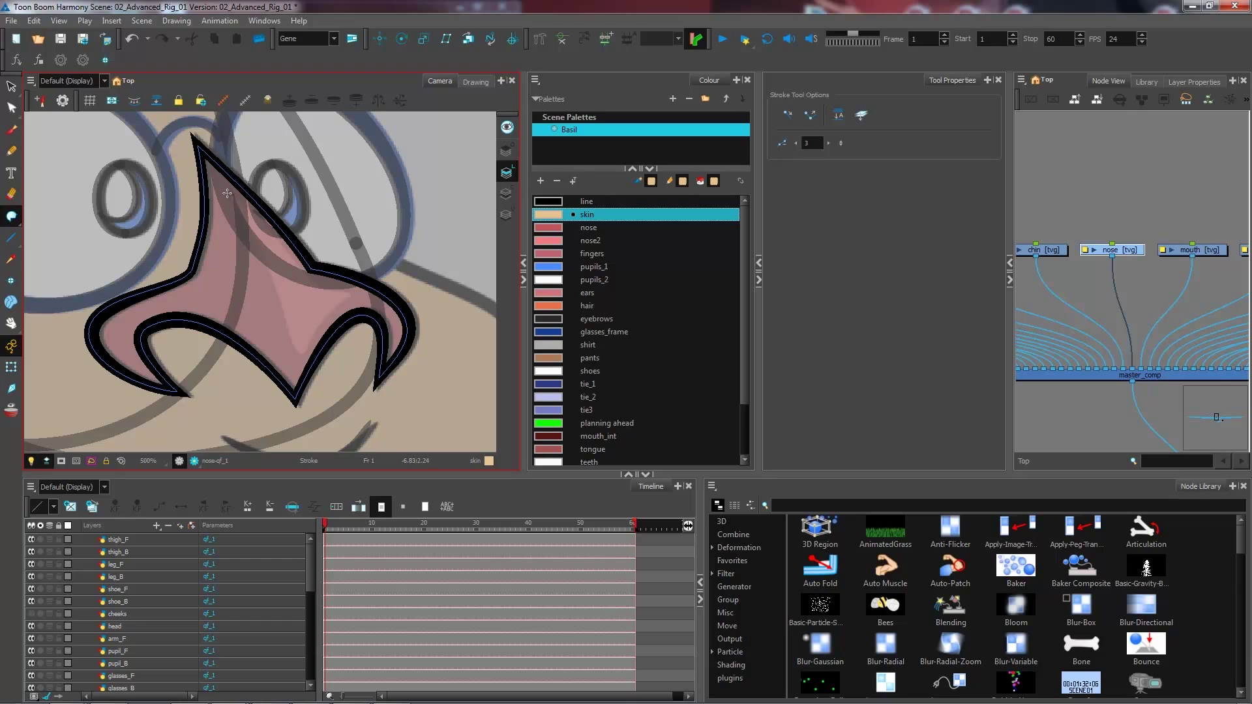
pyautogui.moveTo(227, 194); pyautogui.dragTo(302, 360)
pyautogui.hotkey('alt', 'q')
pyautogui.click(276, 272)
pyautogui.hotkey('alt', 'v')
pyautogui.hotkey('alt', 'q')
# - Continue the invisible highlight outline from the nose's lower tip in a curve up to the highlight's outer corner
pyautogui.scroll(2, 302, 361)
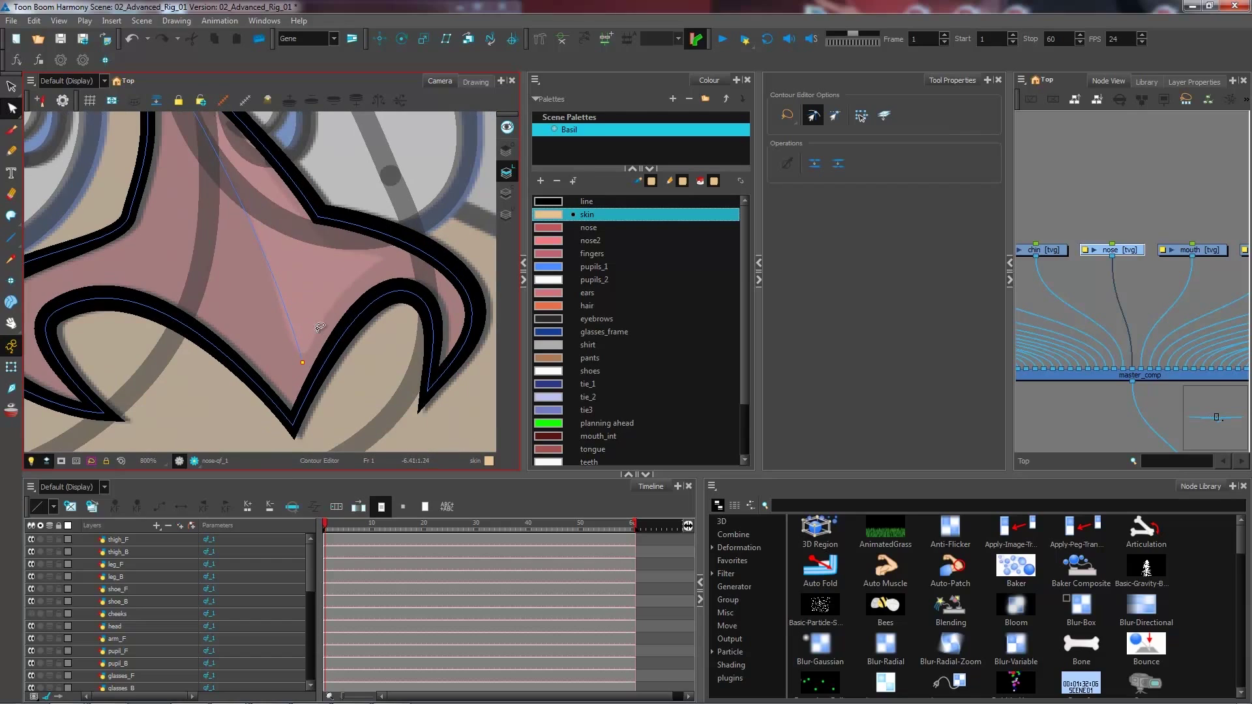
pyautogui.click(301, 367)
pyautogui.moveTo(301, 372)
pyautogui.mouseDown()
pyautogui.moveTo(398, 264)
pyautogui.moveTo(357, 250)
pyautogui.mouseUp()
pyautogui.hotkey('ctrl', 'z')
pyautogui.click(301, 376)
pyautogui.moveTo(272, 355)
pyautogui.mouseDown()
pyautogui.moveTo(272, 368)
pyautogui.moveTo(296, 353)
pyautogui.moveTo(302, 369)
pyautogui.moveTo(319, 328)
pyautogui.moveTo(365, 417)
pyautogui.mouseUp()
pyautogui.press('space')
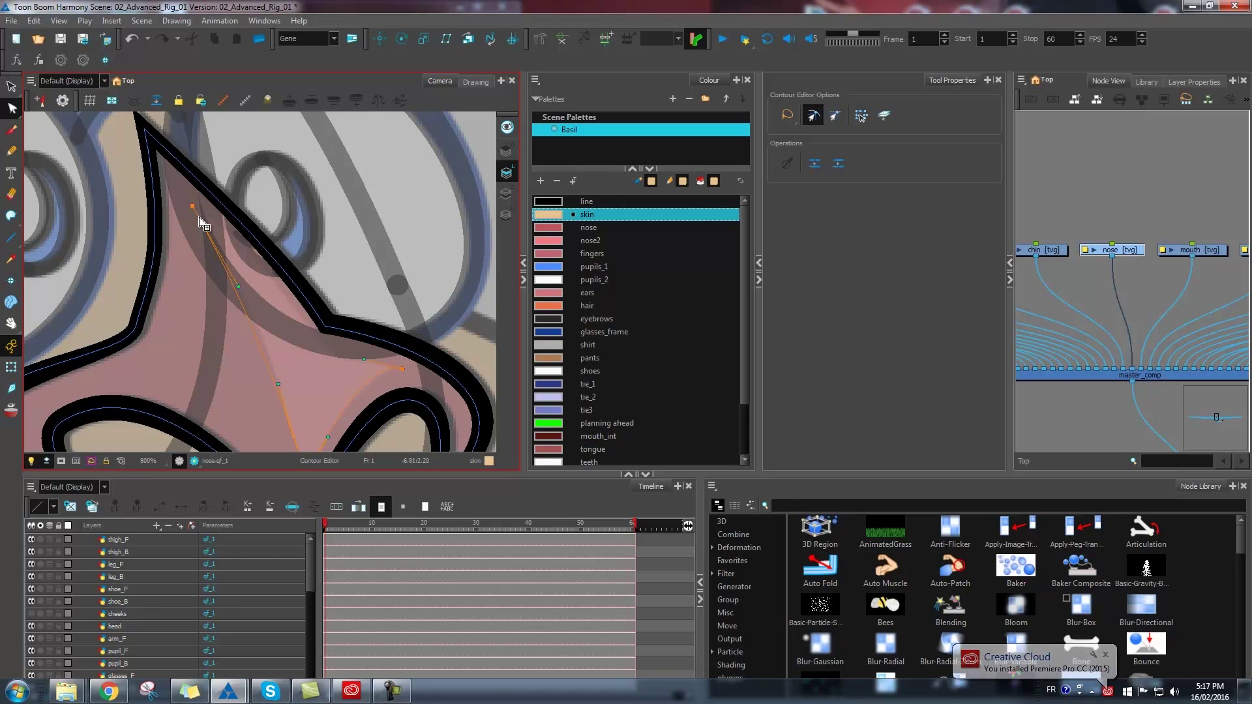
# - Close the nose highlight with invisible strokes along its upper edge and curve them with the Contour Editor to match the reference
pyautogui.moveTo(199, 217); pyautogui.dragTo(328, 358)
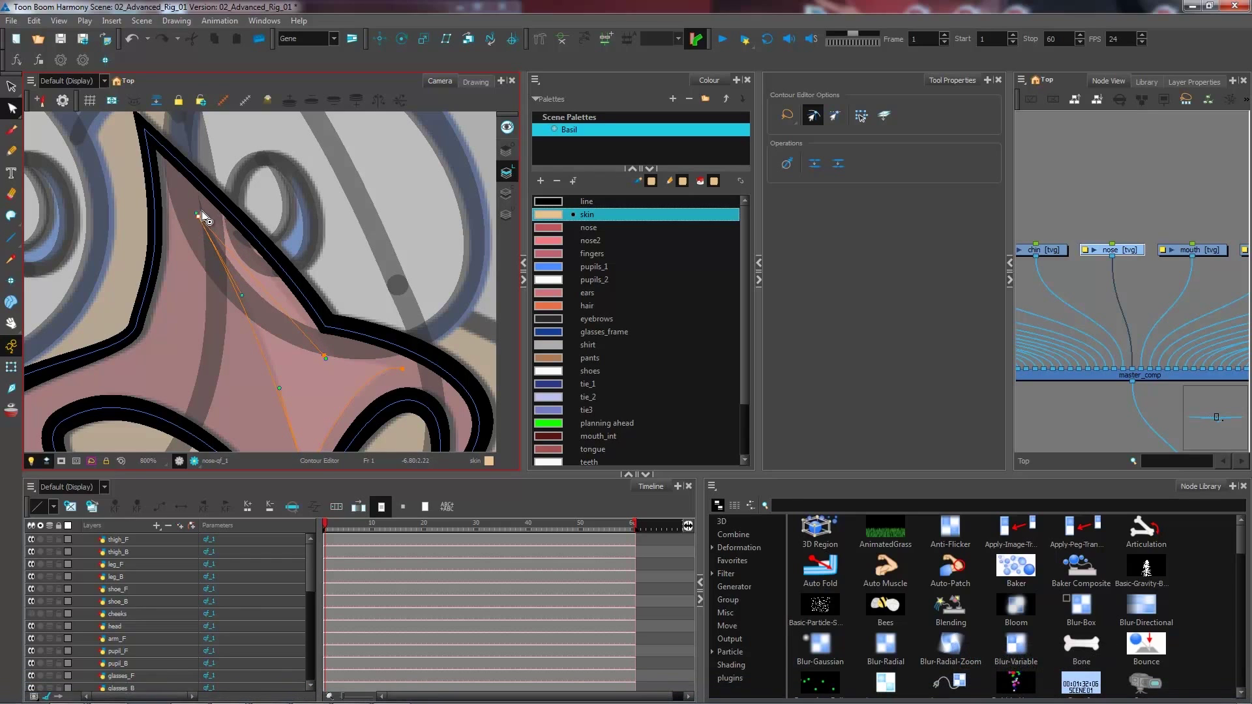
pyautogui.moveTo(201, 218); pyautogui.dragTo(337, 368)
pyautogui.moveTo(338, 371); pyautogui.dragTo(356, 341)
pyautogui.click(329, 358)
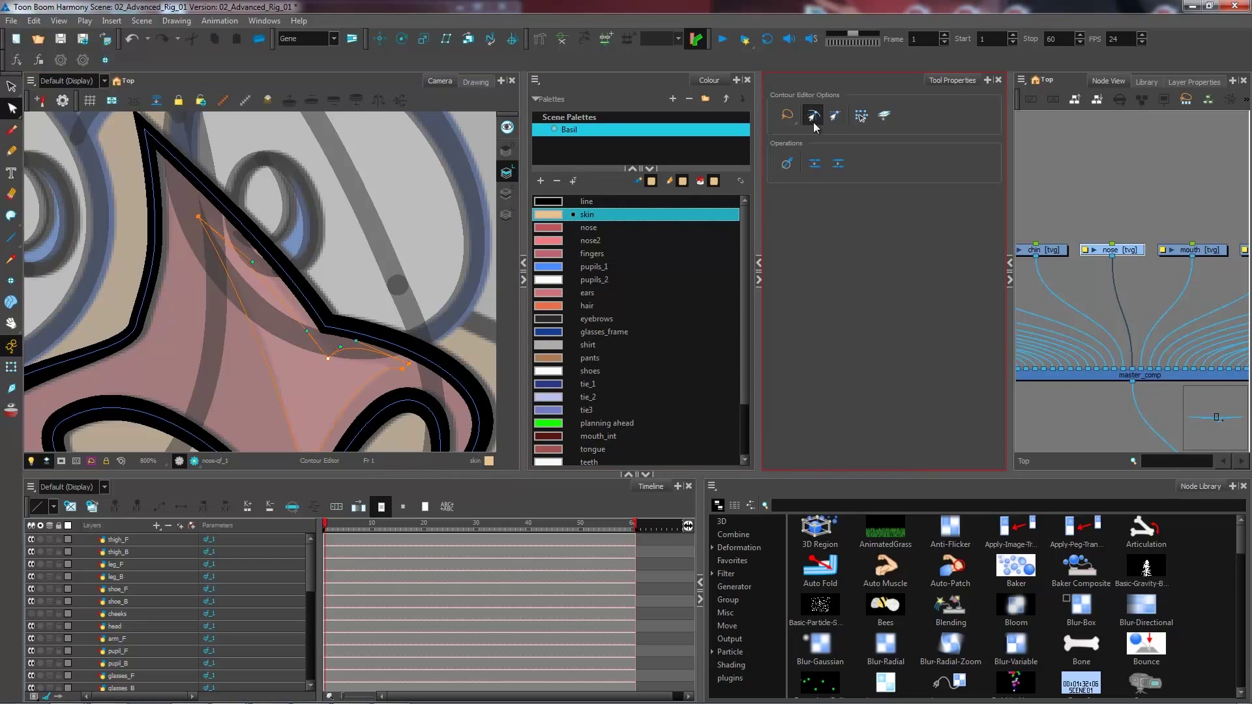
pyautogui.click(814, 122)
pyautogui.moveTo(356, 341); pyautogui.dragTo(389, 347)
pyautogui.click(414, 373)
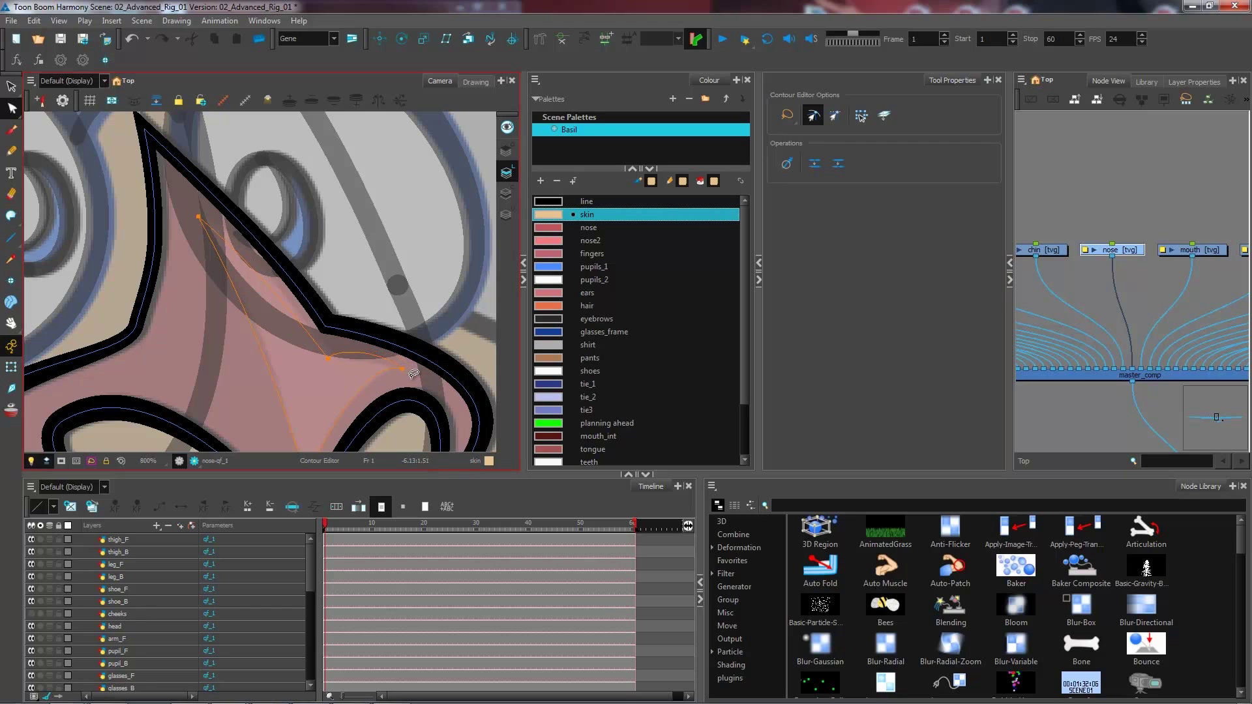
# - Paint the main area of the nose with the nose colour, with the invisible strokes' display turned off
pyautogui.click(14, 220)
pyautogui.click(42, 214)
pyautogui.press('1')
pyautogui.press('1')
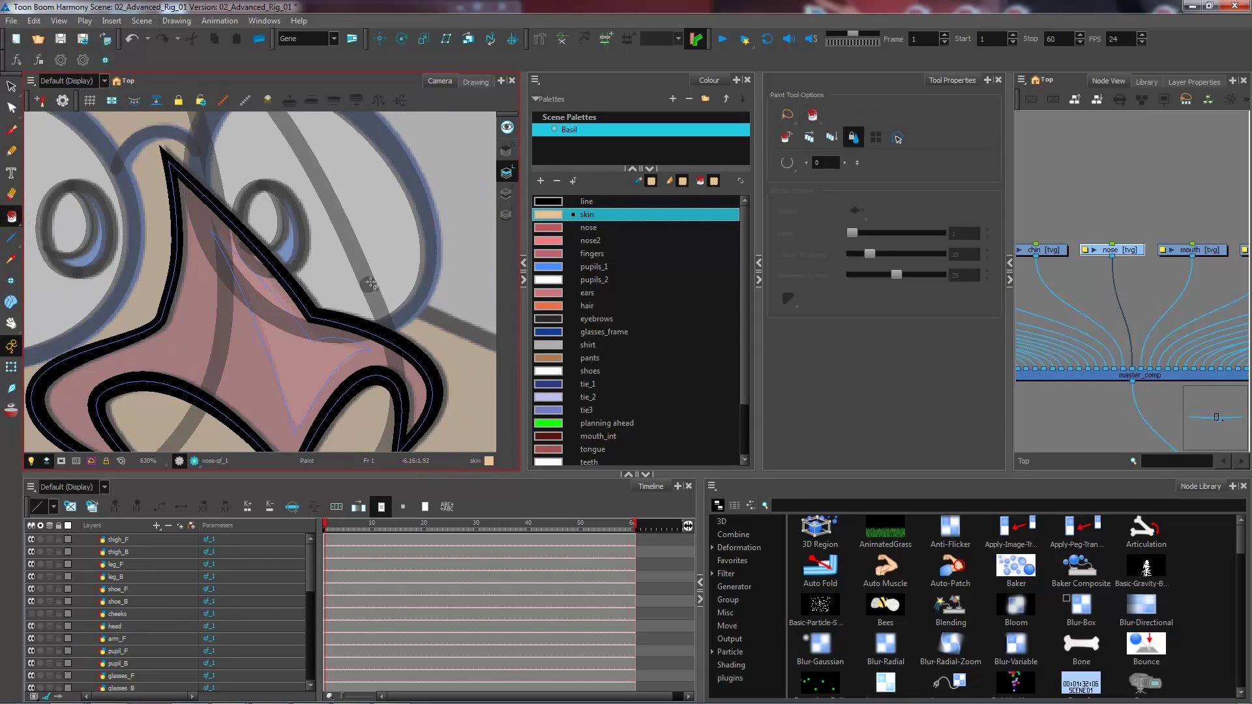
pyautogui.click(594, 228)
pyautogui.moveTo(425, 327); pyautogui.dragTo(453, 285)
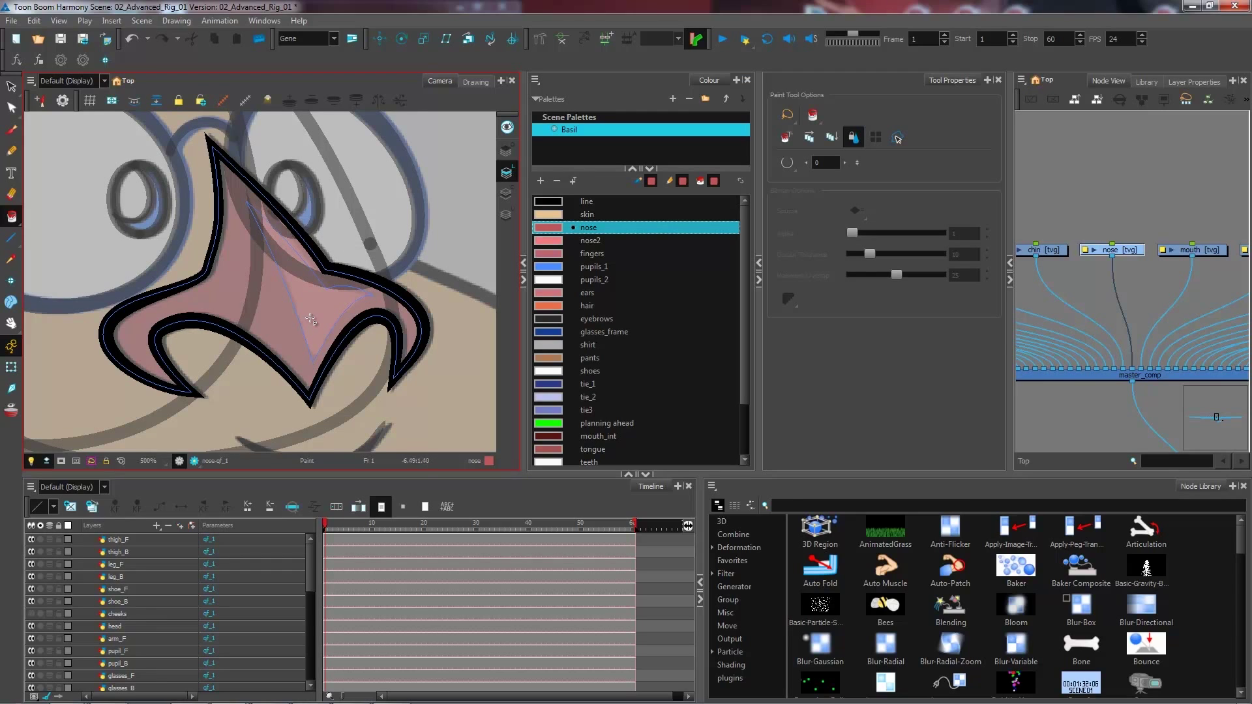
pyautogui.press('k')
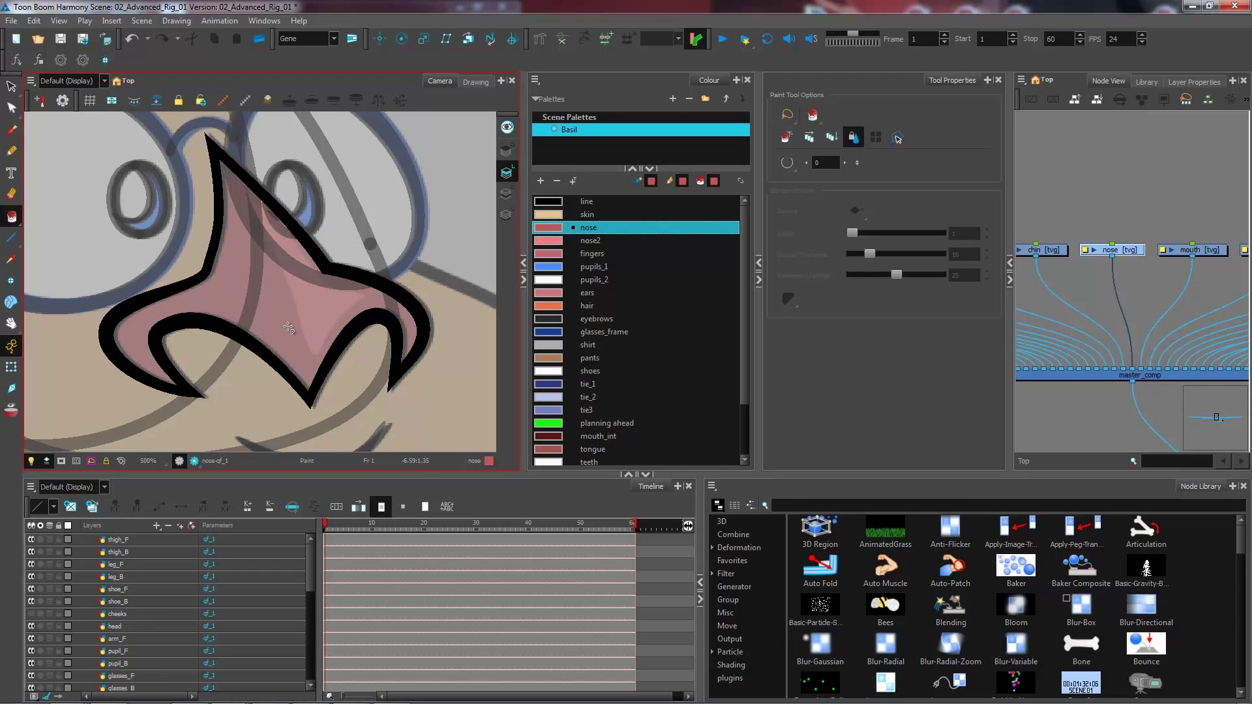
pyautogui.click(253, 302)
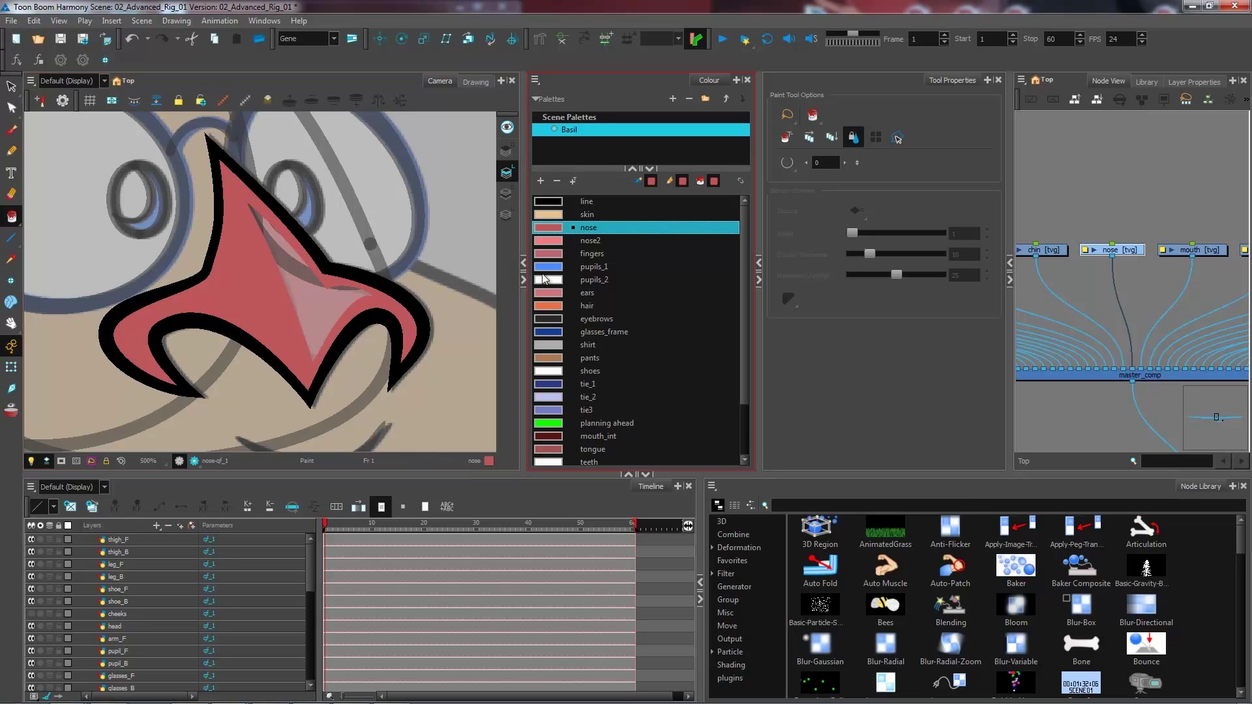
# - Paint the nose highlight with the nose2 colour and turn the invisible strokes' display back on
pyautogui.click(557, 243)
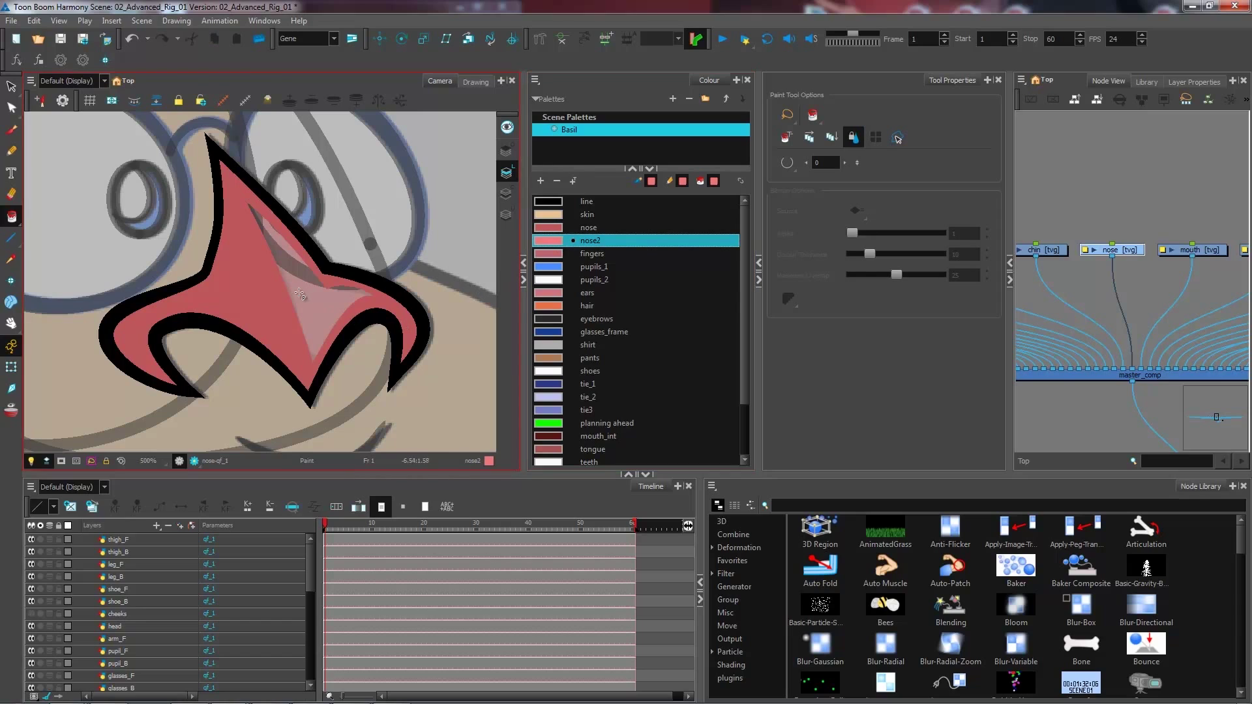
pyautogui.click(305, 299)
pyautogui.press('k')
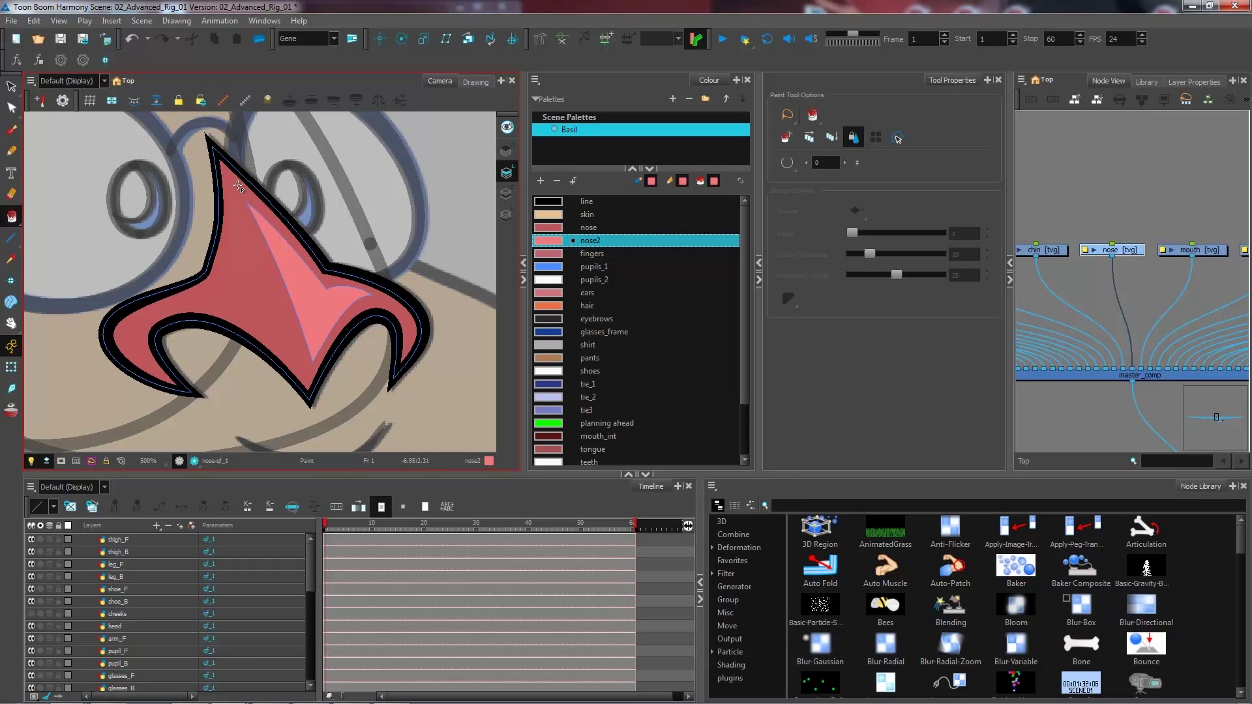
# - Review the coloured head with the Transform tool and hide the body drawing to uncover the reference tie
pyautogui.scroll(-1, 244, 191)
pyautogui.moveTo(250, 194); pyautogui.dragTo(333, 250)
pyautogui.click(11, 368)
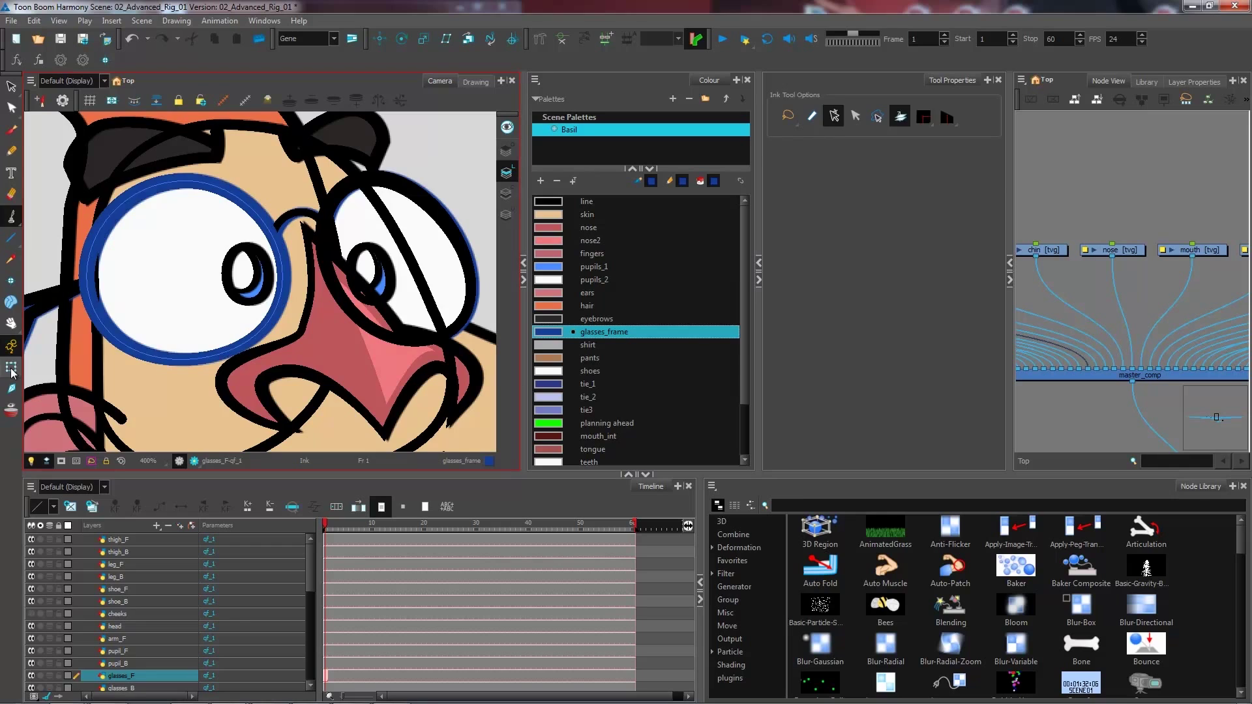
pyautogui.click(11, 367)
pyautogui.press('1')
pyautogui.press('1')
pyautogui.press('1')
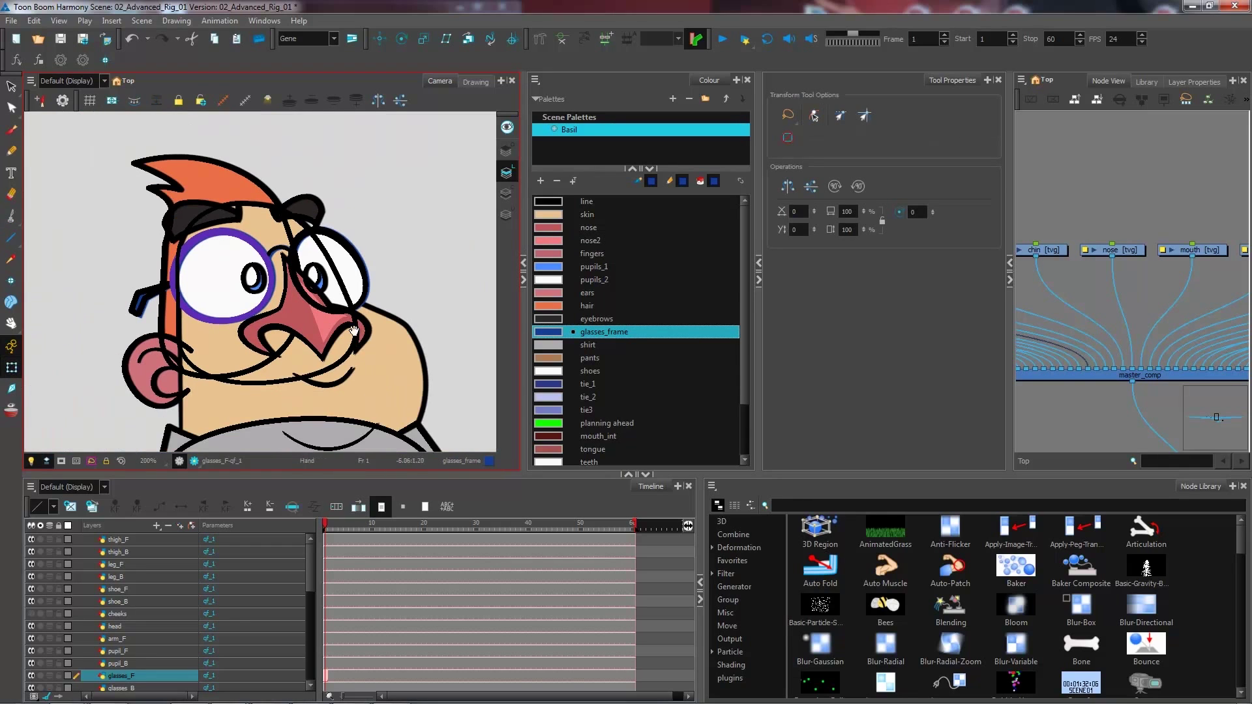
pyautogui.moveTo(353, 330); pyautogui.dragTo(313, 188)
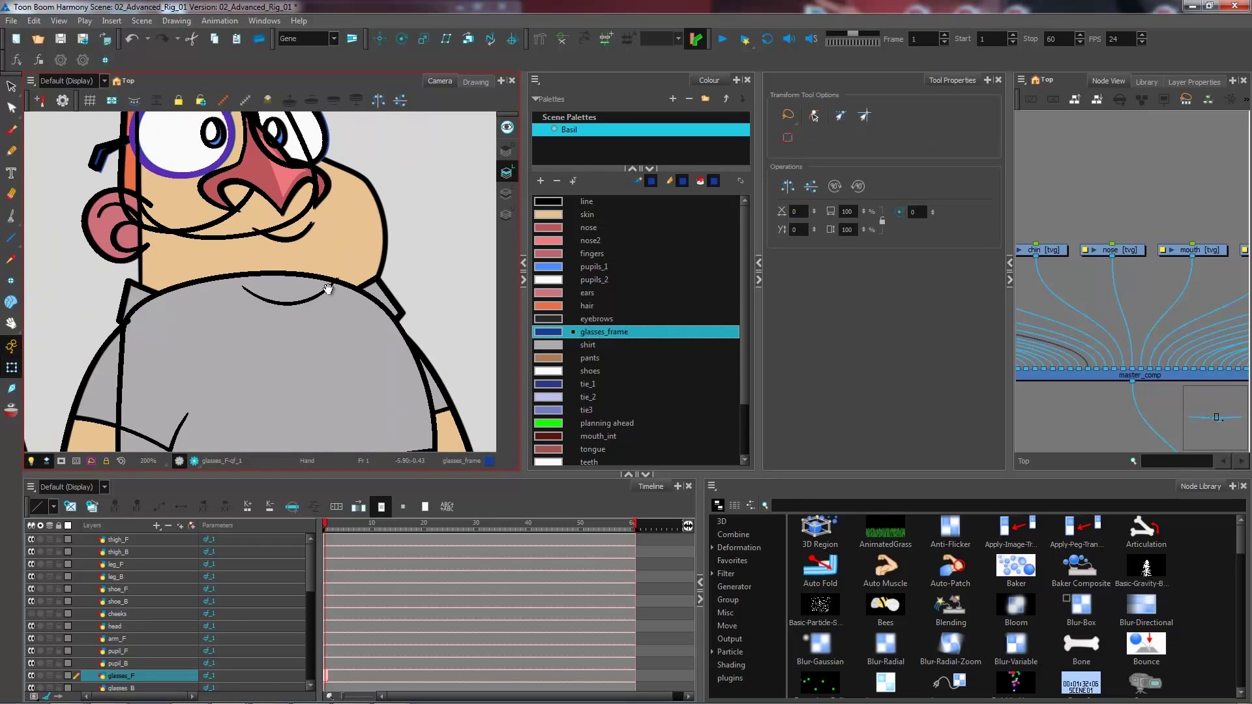
pyautogui.click(333, 328)
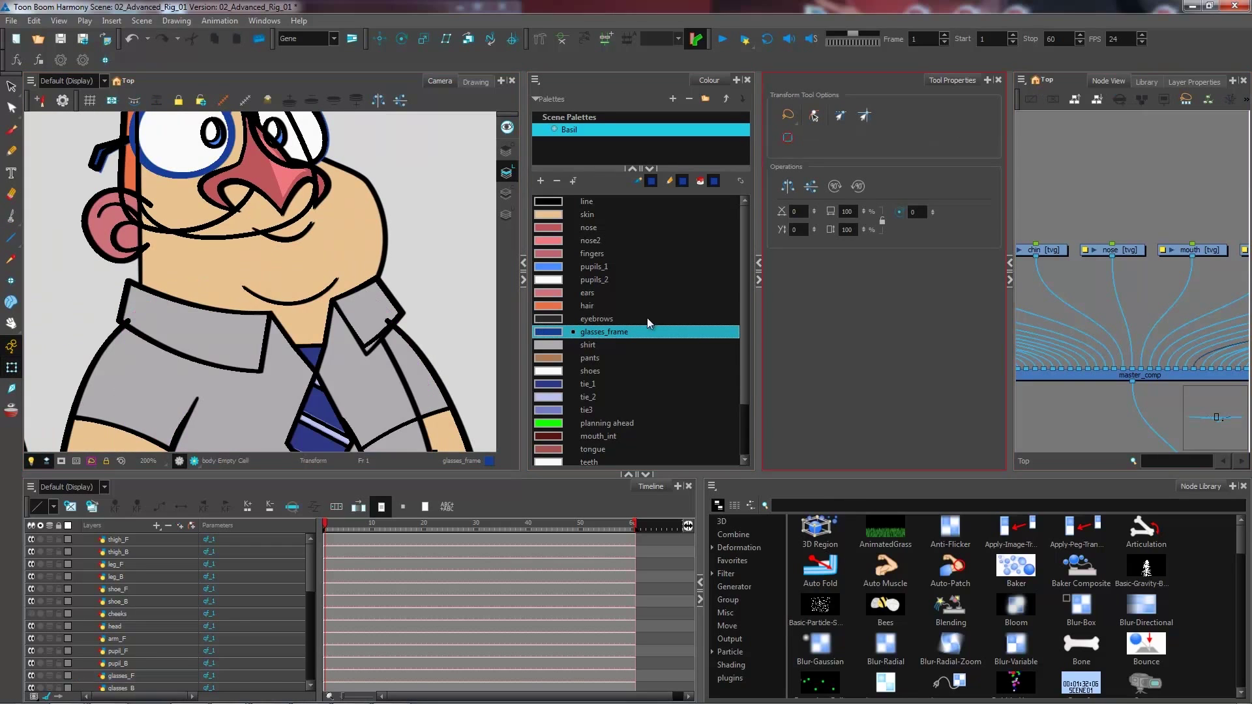
# - Select the long lower part of the tie for recolouring instead of the reference artwork
pyautogui.moveTo(366, 378); pyautogui.dragTo(339, 245)
pyautogui.press('2')
pyautogui.press('2')
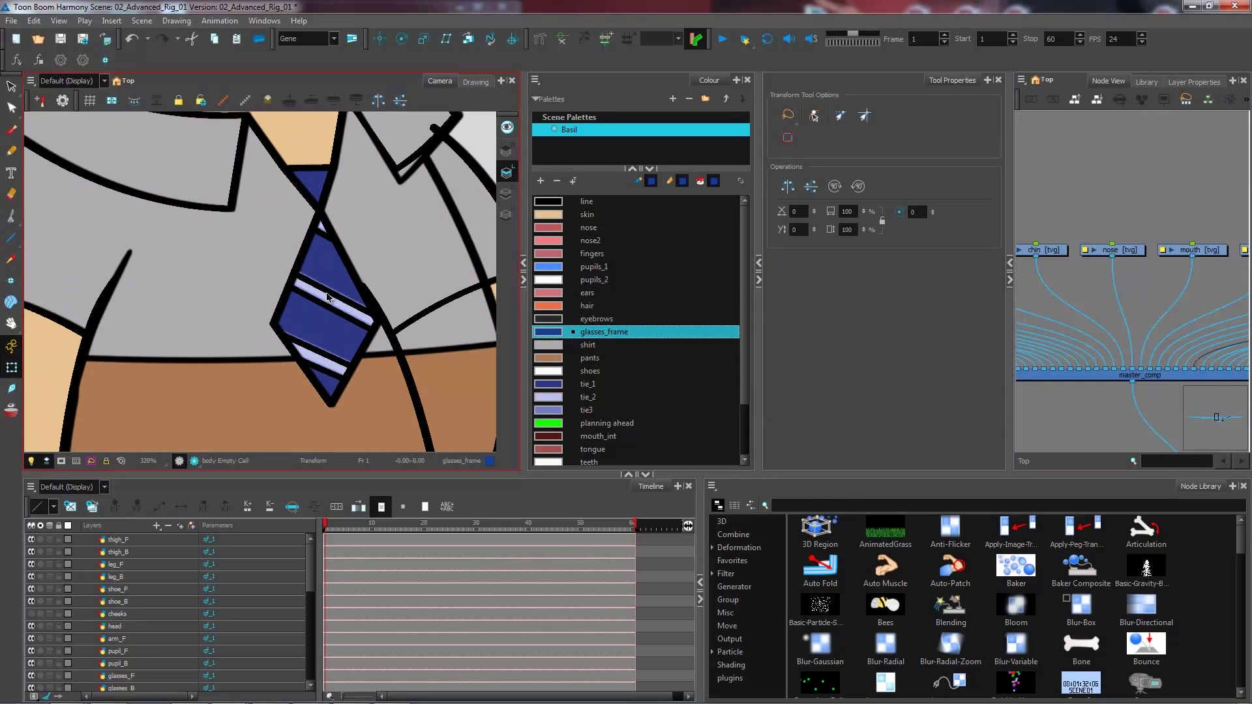
pyautogui.click(353, 266)
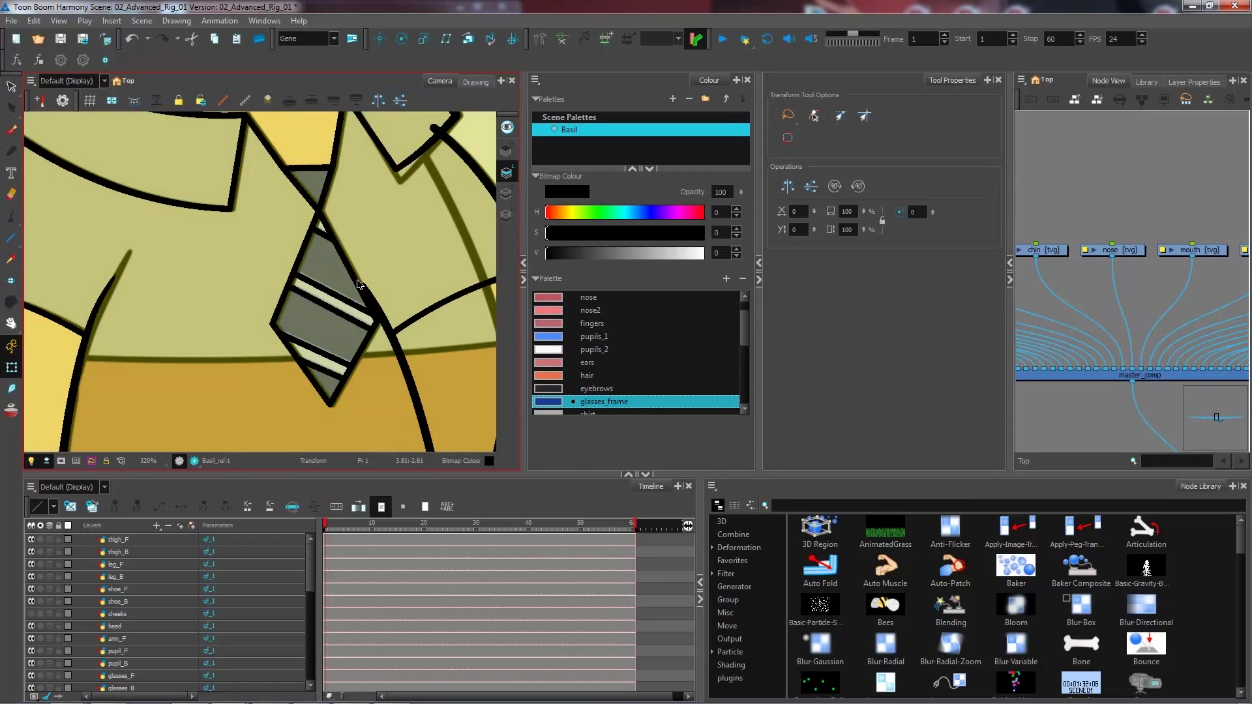
pyautogui.click(350, 271)
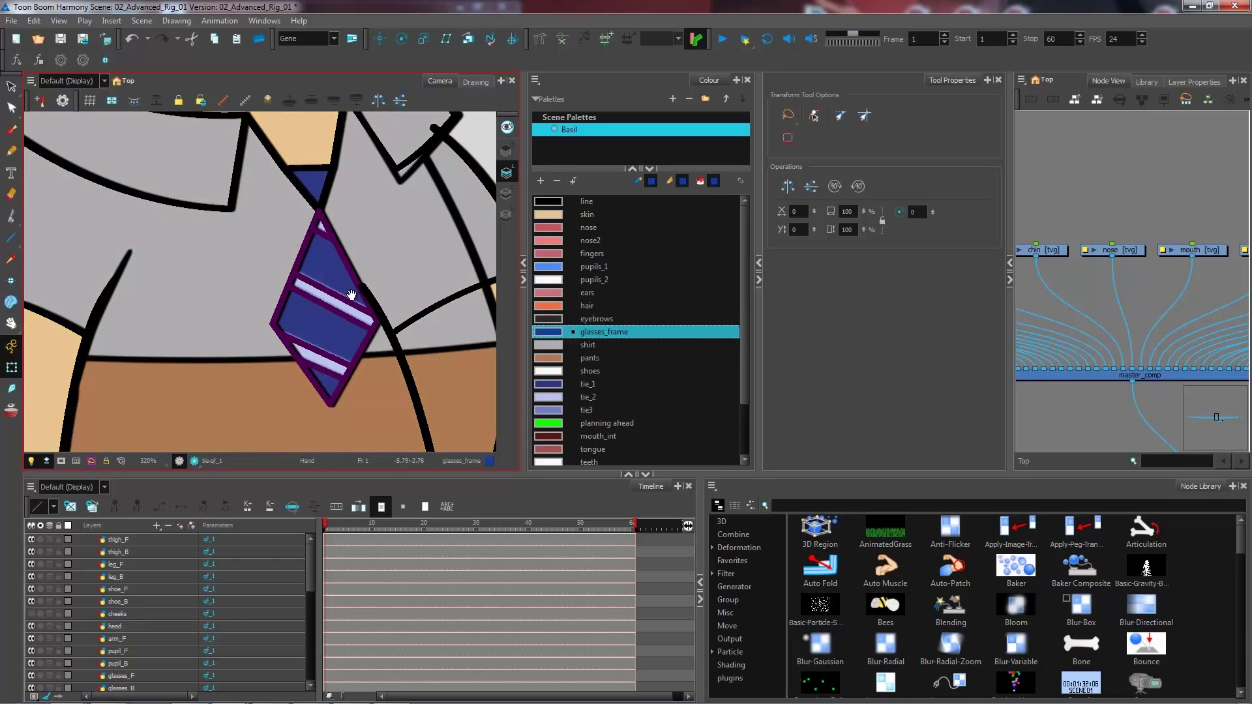
pyautogui.moveTo(353, 296); pyautogui.dragTo(304, 298)
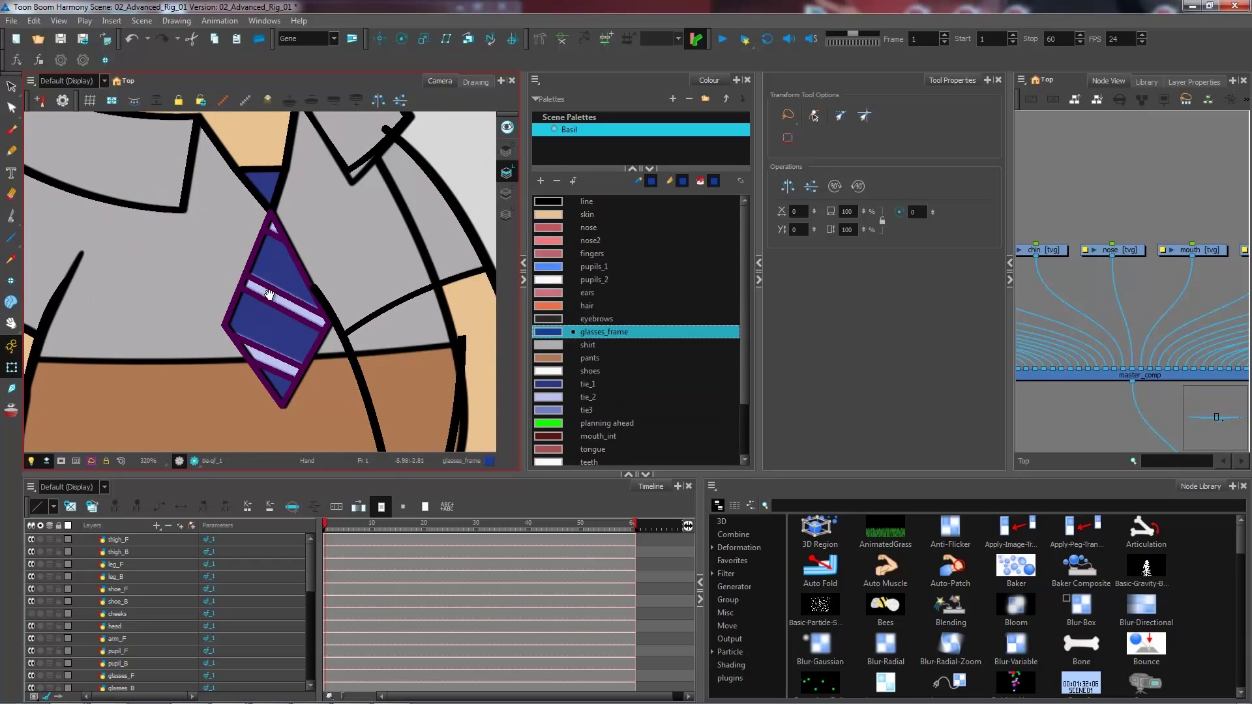
# - Recolour the two lines of the tie's lower stripe with tie_2 using the Ink tool
pyautogui.click(19, 212)
pyautogui.click(655, 331)
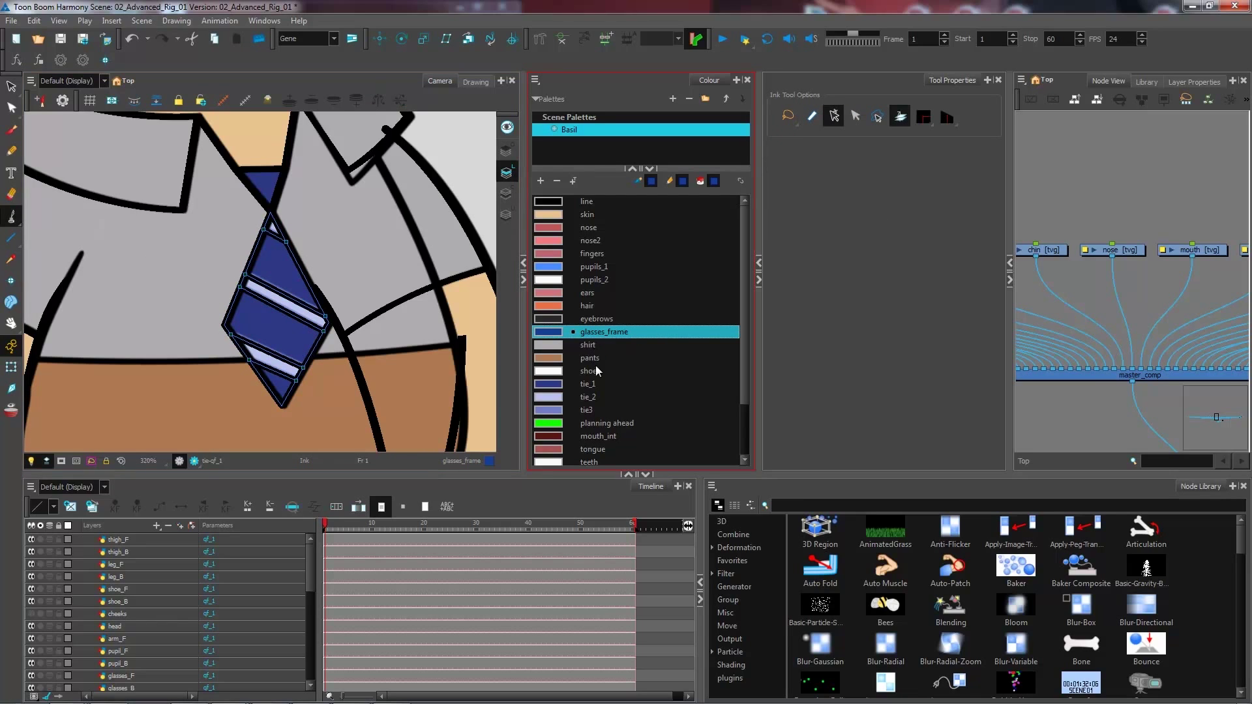
pyautogui.click(587, 398)
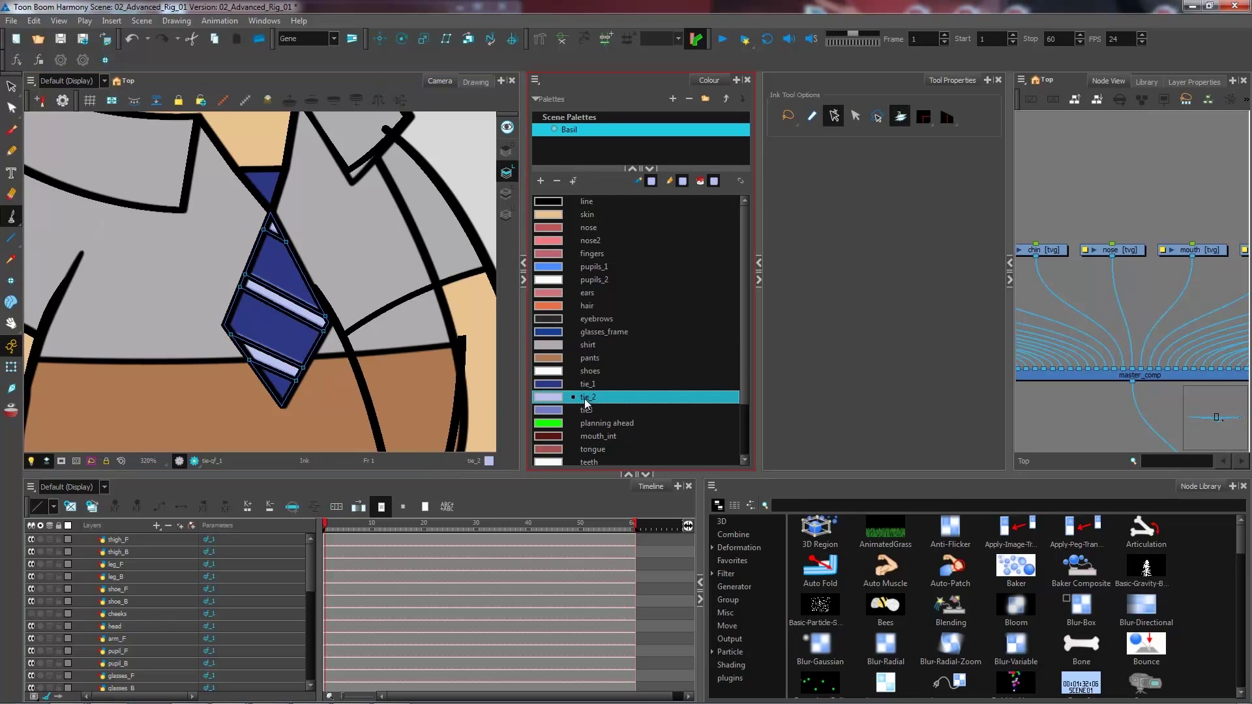
pyautogui.click(273, 353)
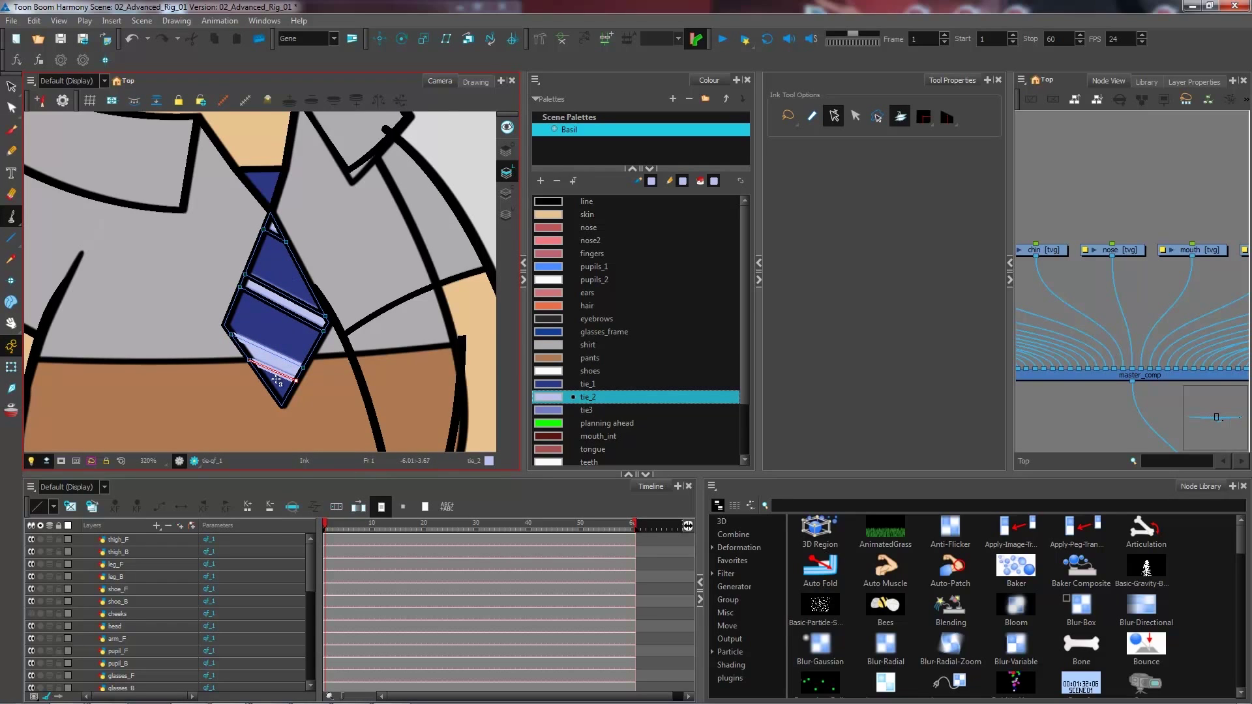
# - Recolour the middle stripe's two lines and the line near the tie's upper tip with tie_2
pyautogui.scroll(4, 308, 300)
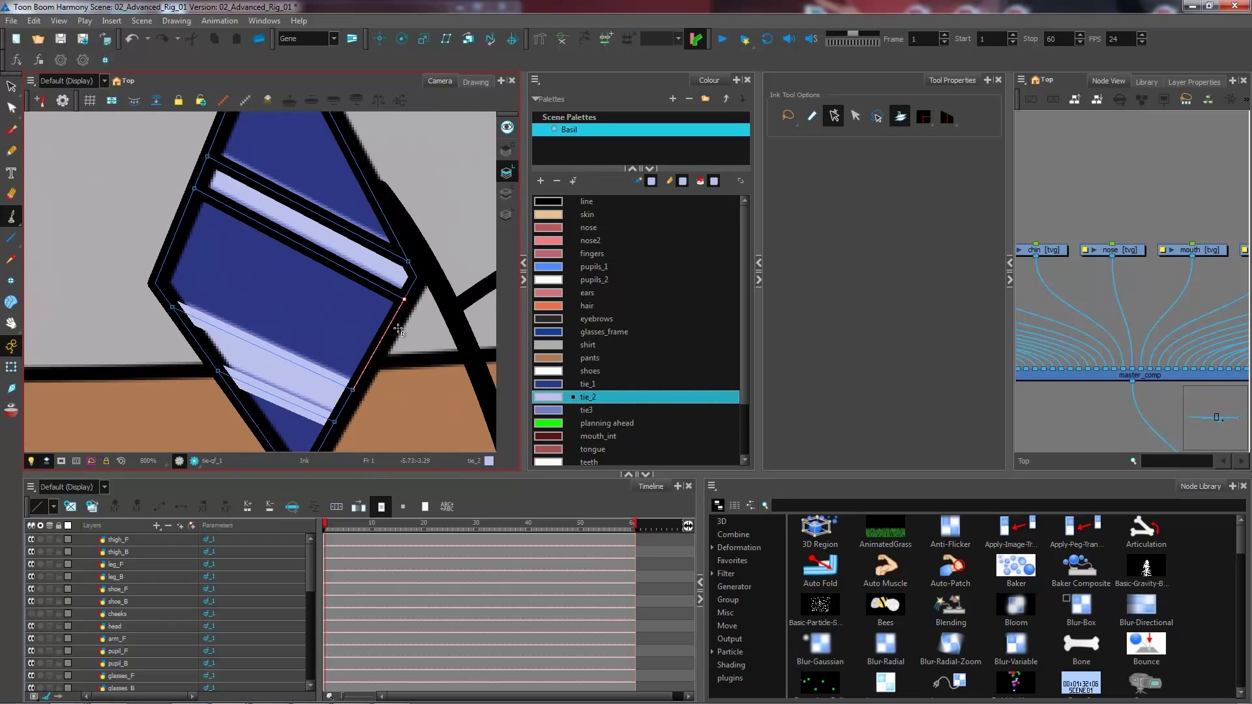
pyautogui.click(384, 282)
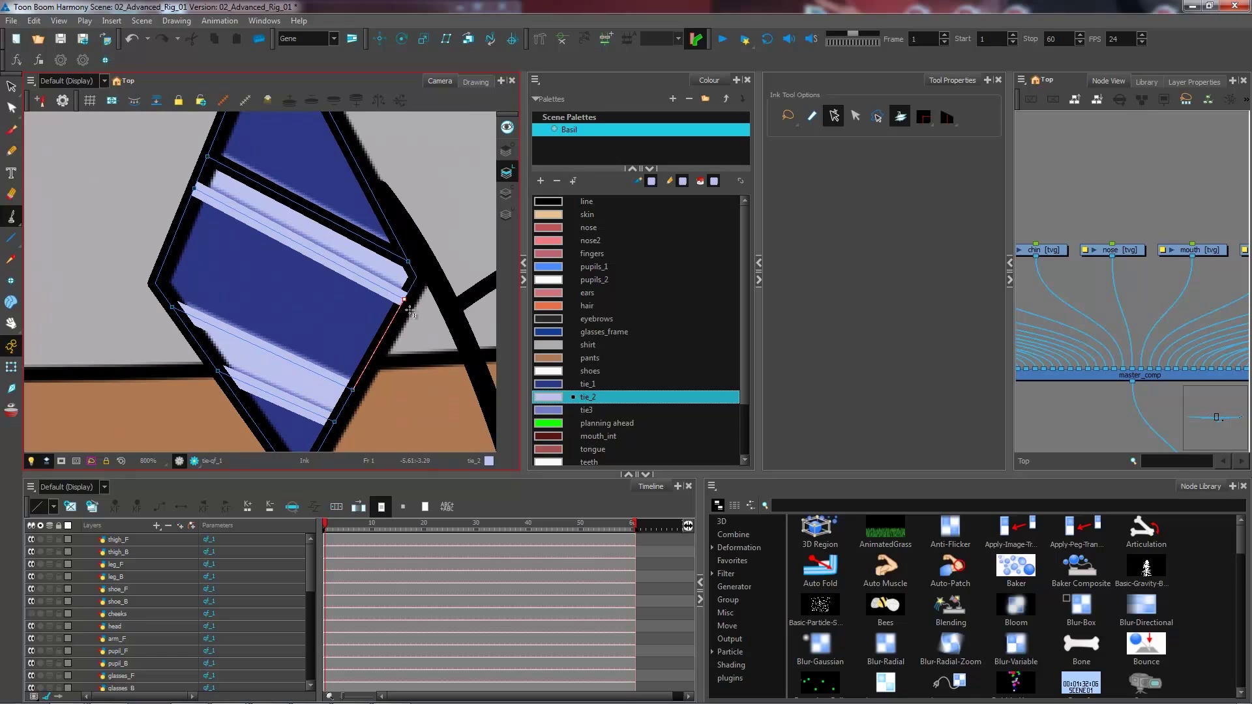
pyautogui.hotkey('ctrl', 'z')
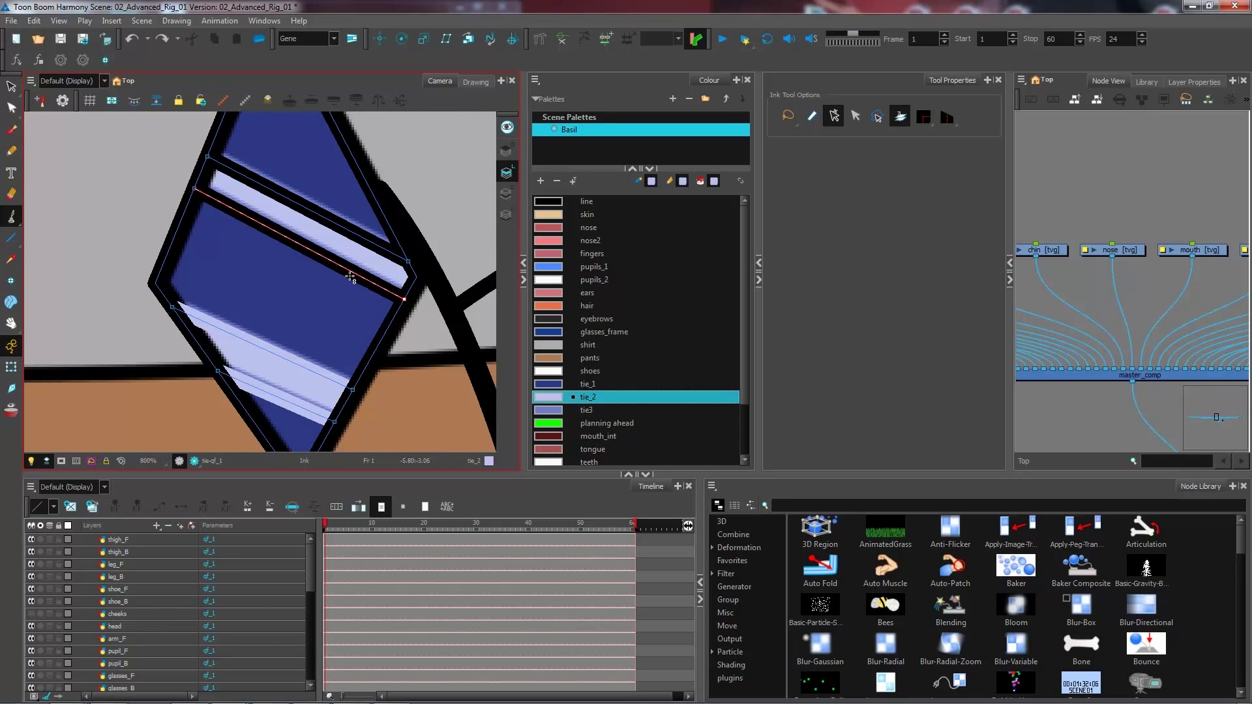
pyautogui.click(331, 260)
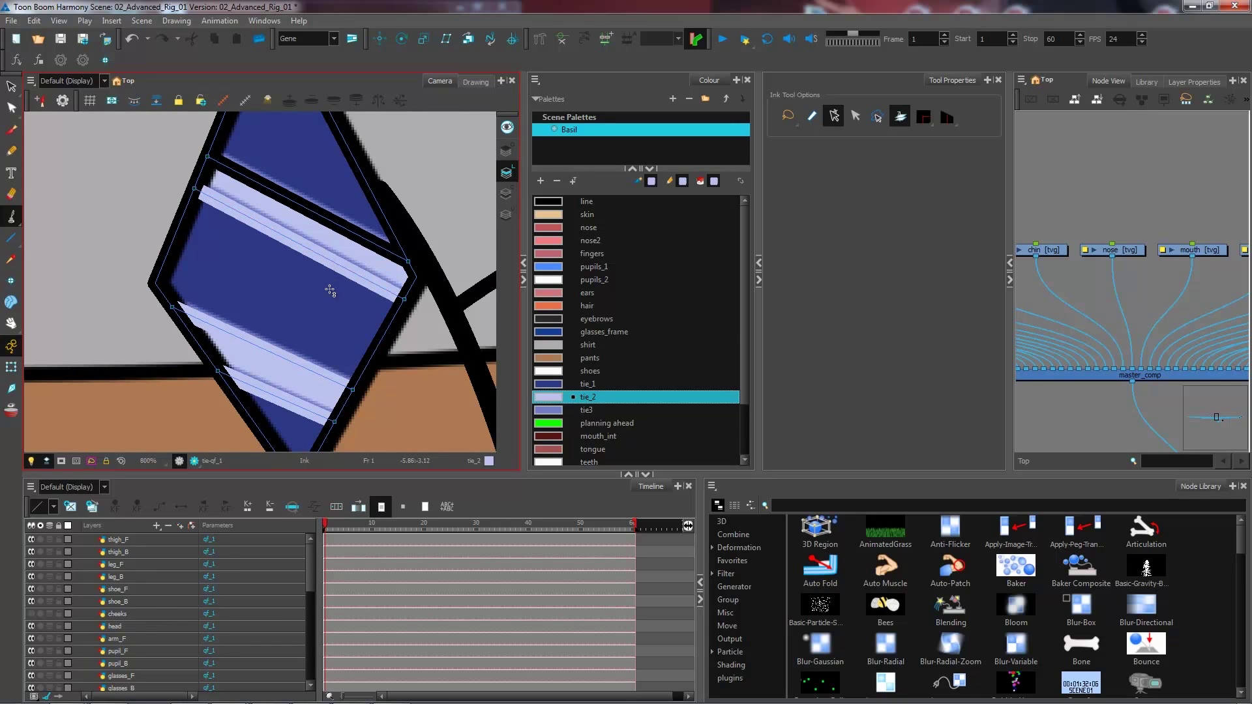
pyautogui.click(321, 215)
pyautogui.moveTo(301, 155); pyautogui.dragTo(320, 309)
pyautogui.click(299, 213)
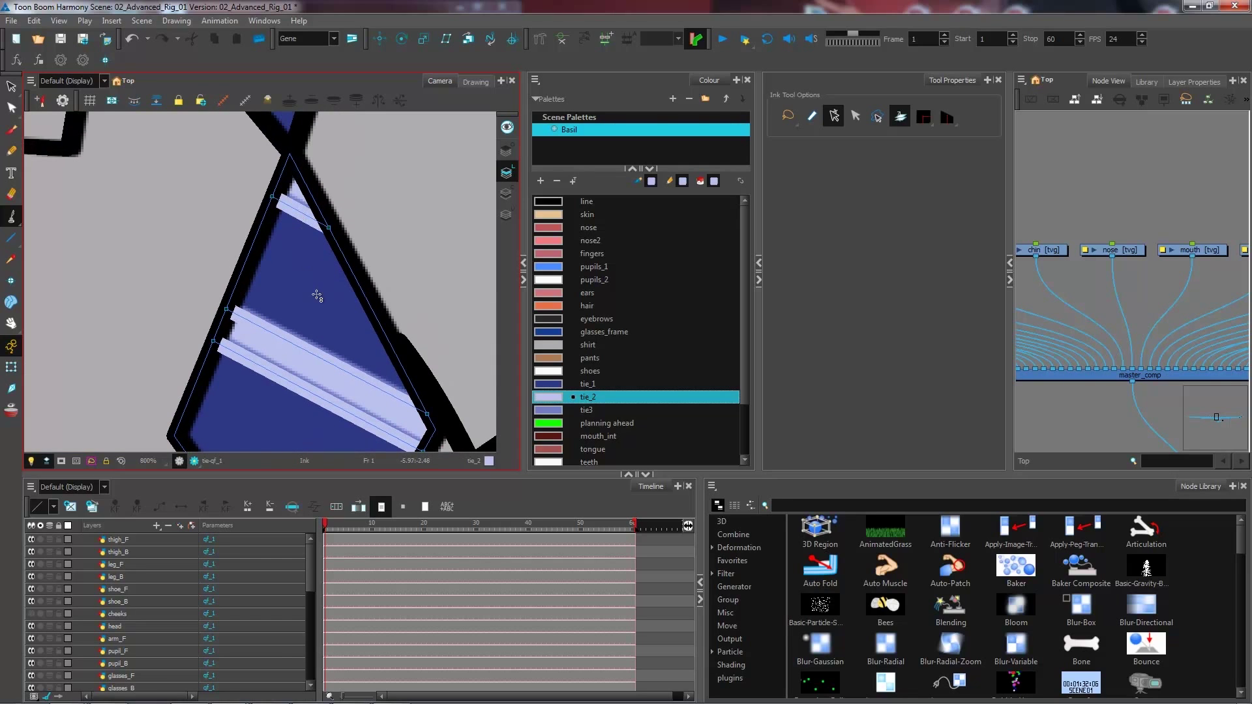
pyautogui.scroll(-2, 316, 292)
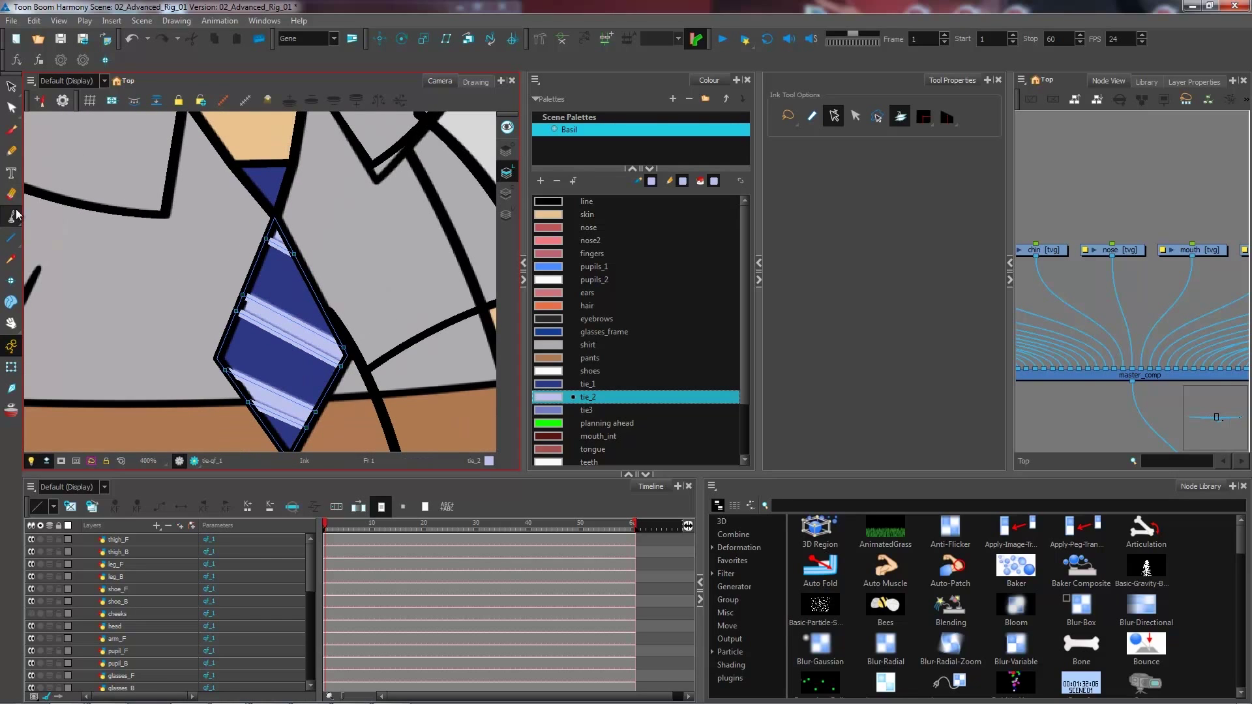
# - Paint the tie's three dark areas between the stripes and at the lower tip with the tie_1 colour
pyautogui.click(12, 218)
pyautogui.click(47, 213)
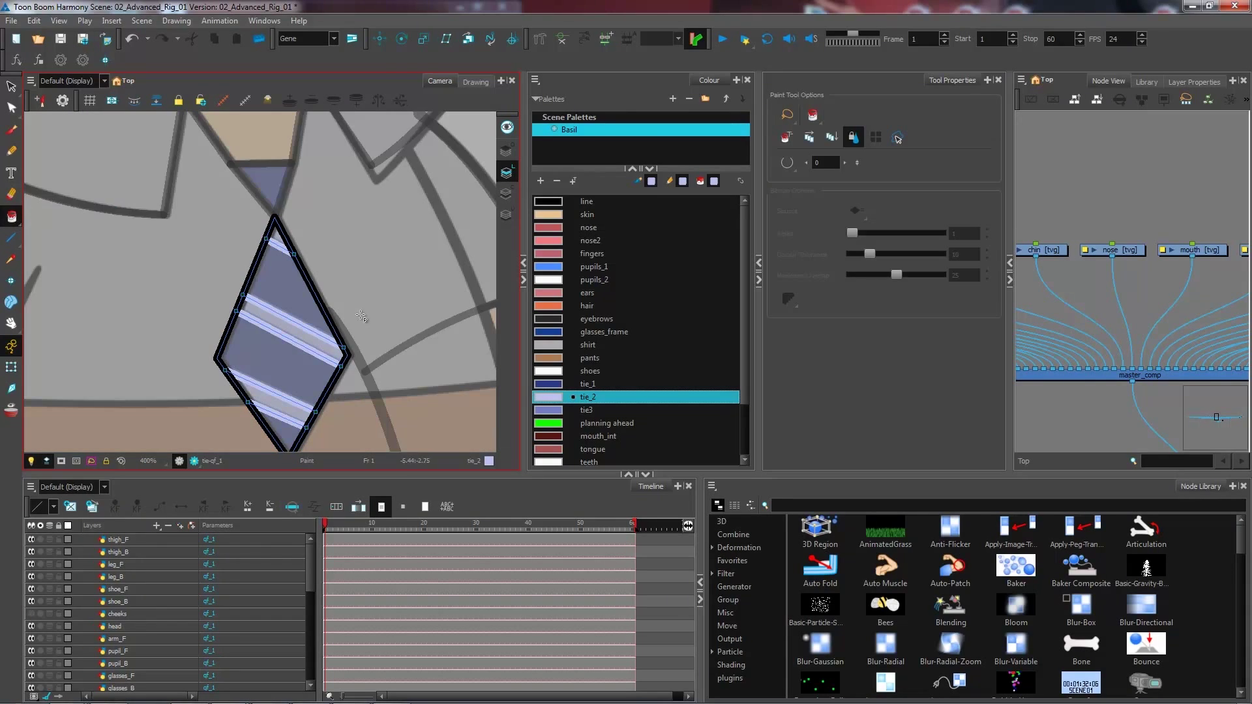
pyautogui.click(588, 383)
pyautogui.click(262, 359)
pyautogui.click(287, 435)
pyautogui.click(294, 293)
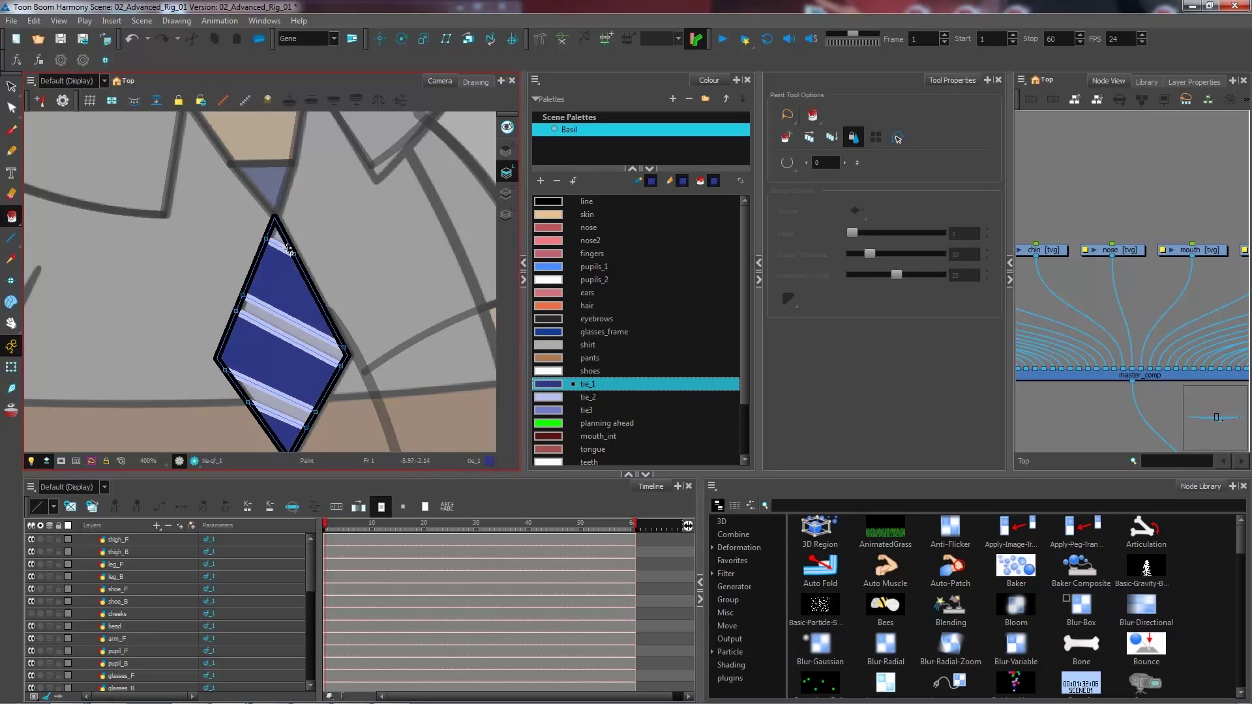
# - Choose the tie3 colour for painting the tie's stripes
pyautogui.click(581, 409)
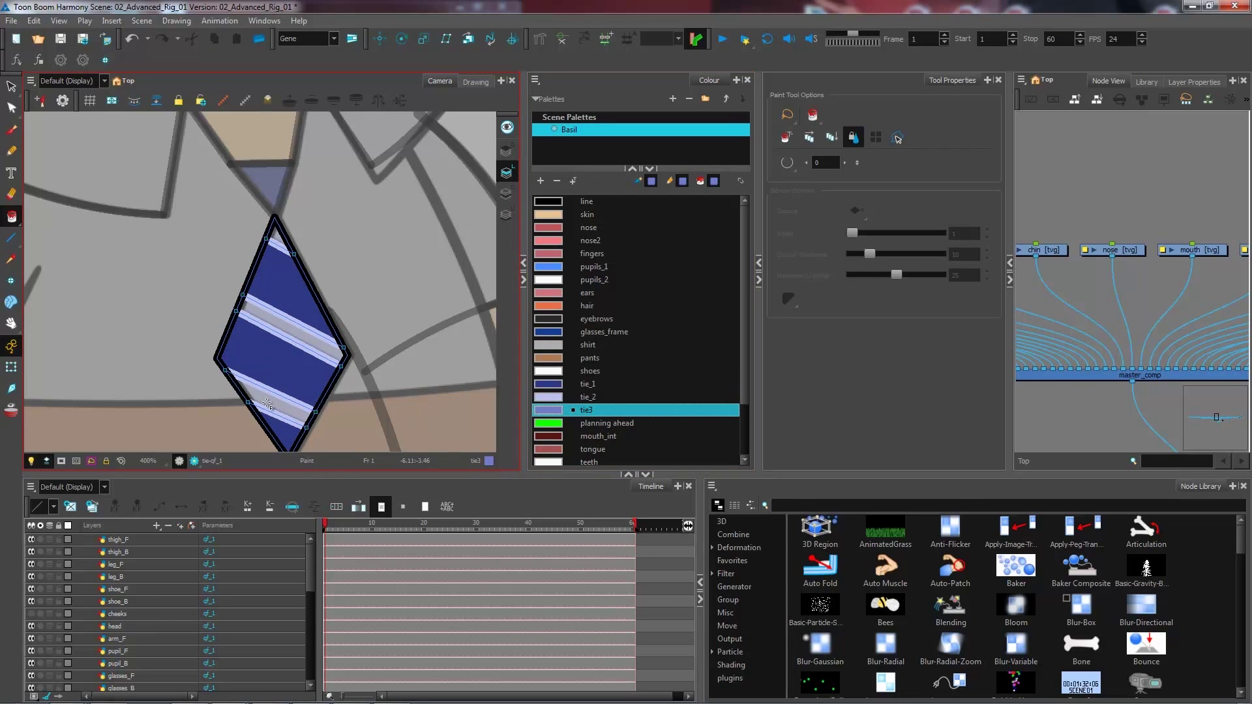